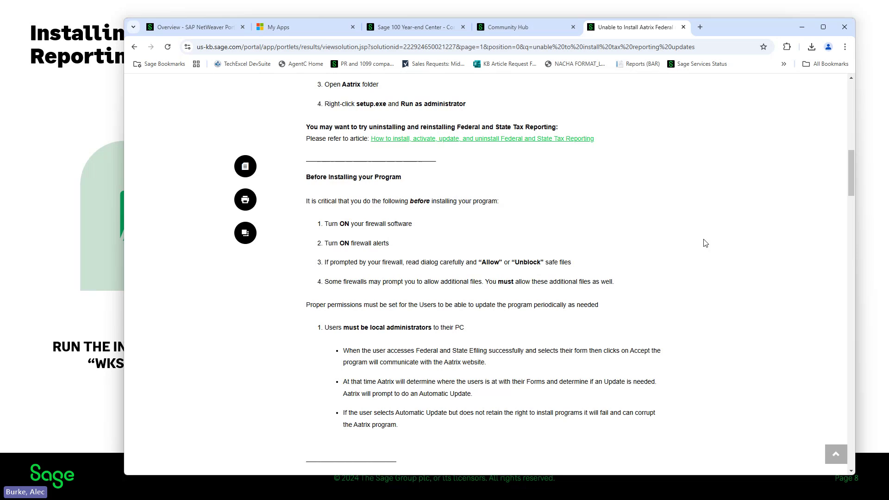
- Review the knowledgebase article's firewall settings, Internet Options permissions and workstation refresh instructions for Aatrix
scroll(705, 243, down, 8)
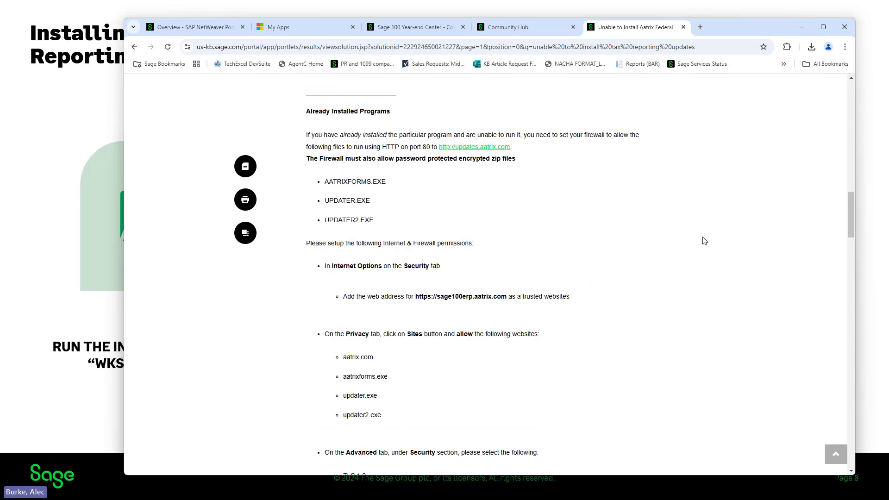
scroll(704, 240, down, 6)
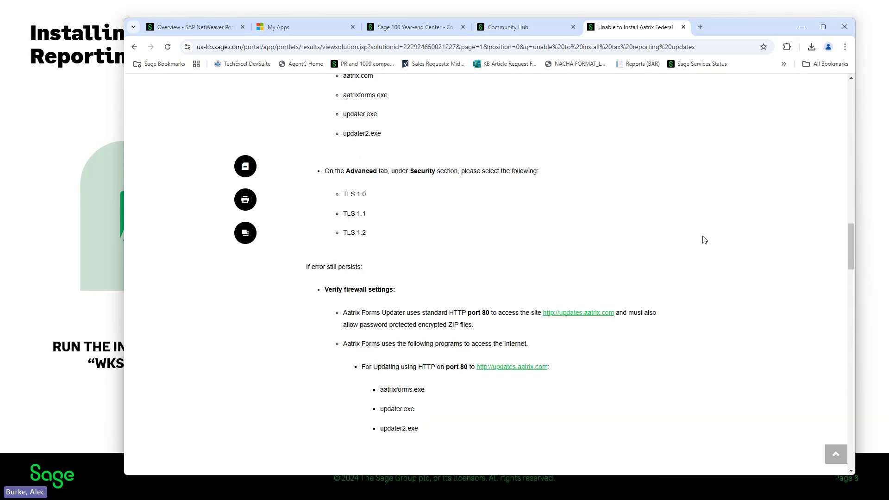
scroll(704, 240, down, 5)
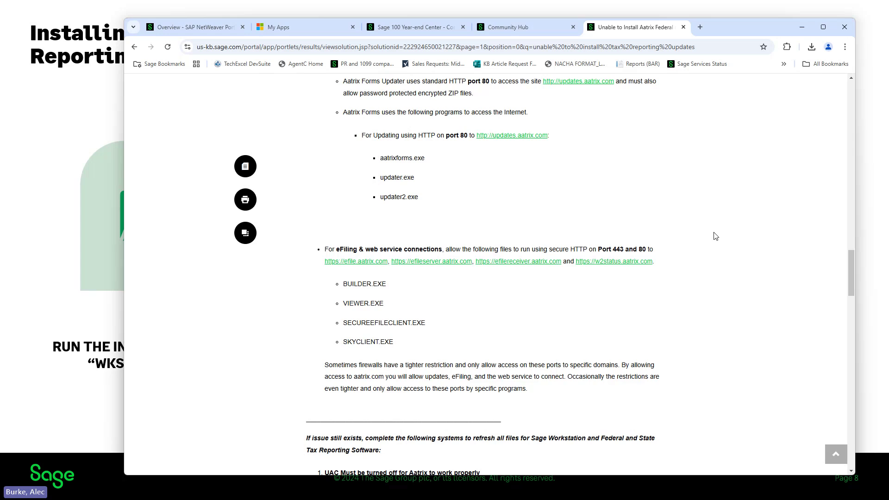
scroll(715, 236, down, 7)
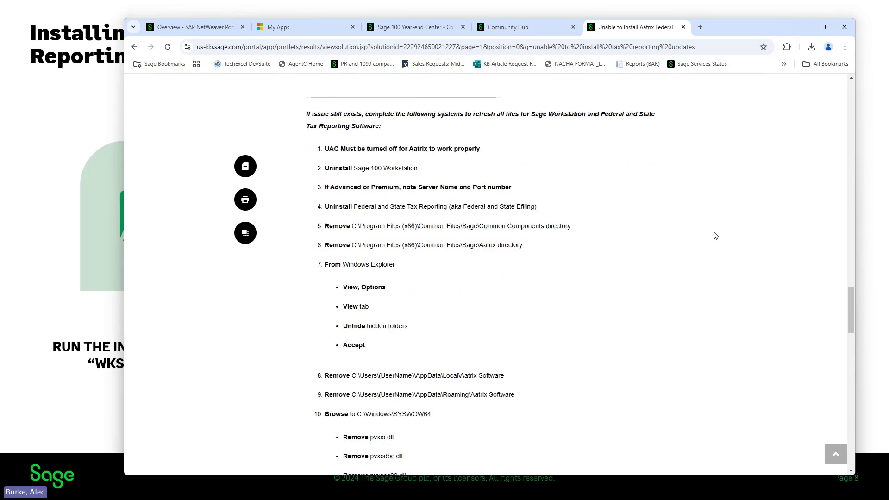
scroll(715, 236, down, 2)
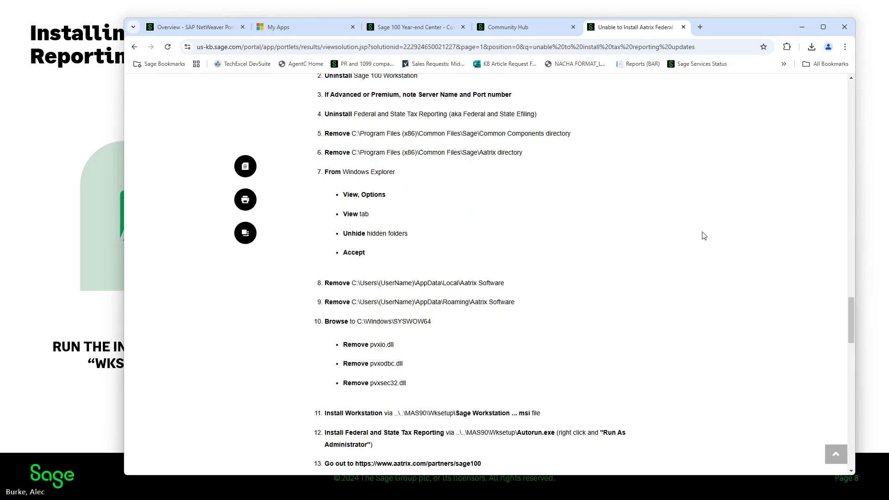
scroll(702, 239, up, 1)
scroll(702, 239, up, 11)
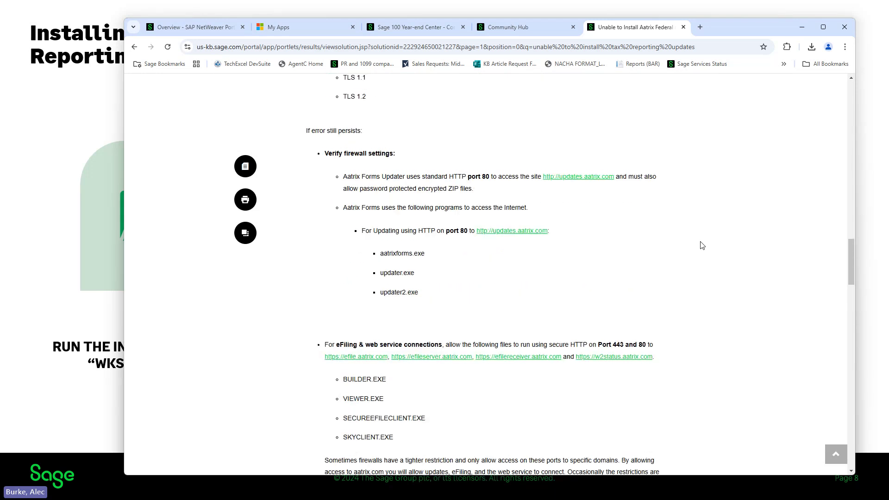
scroll(702, 238, up, 6)
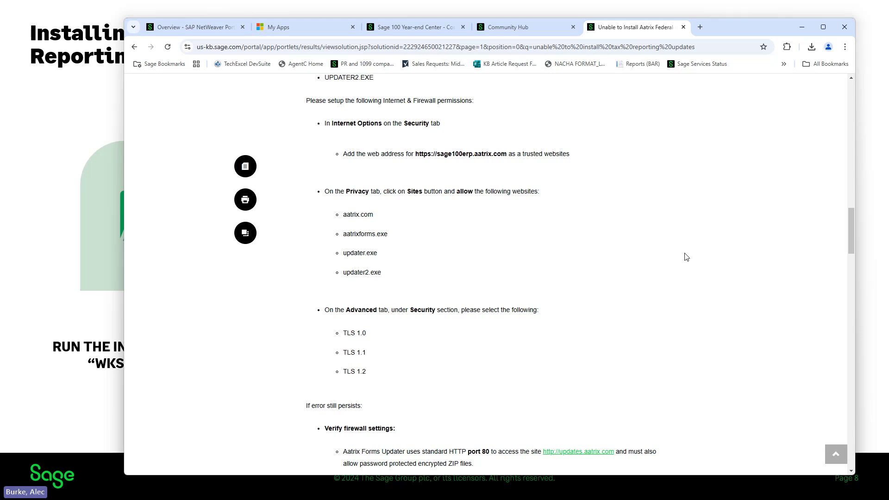
scroll(686, 257, up, 2)
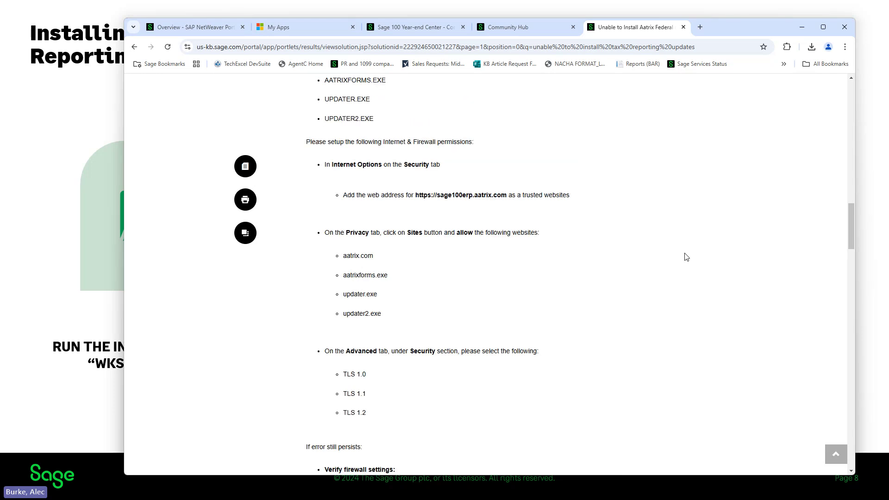
click(701, 31)
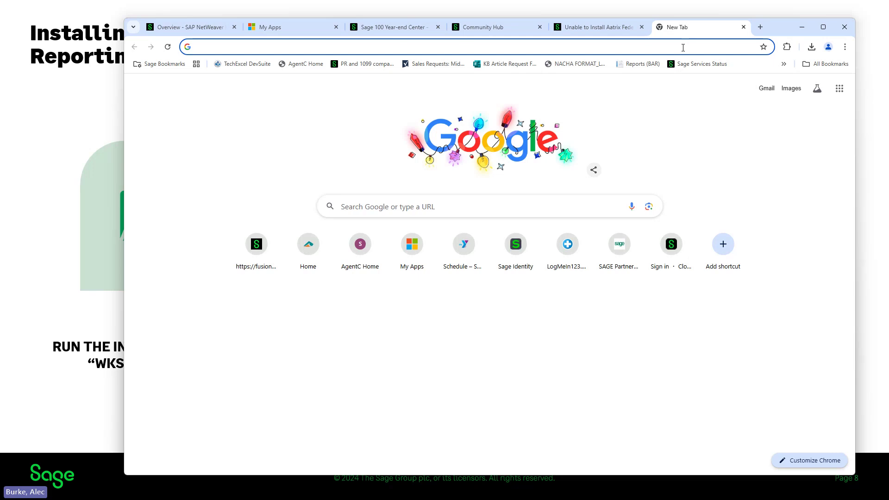
text(aa)
key(Return)
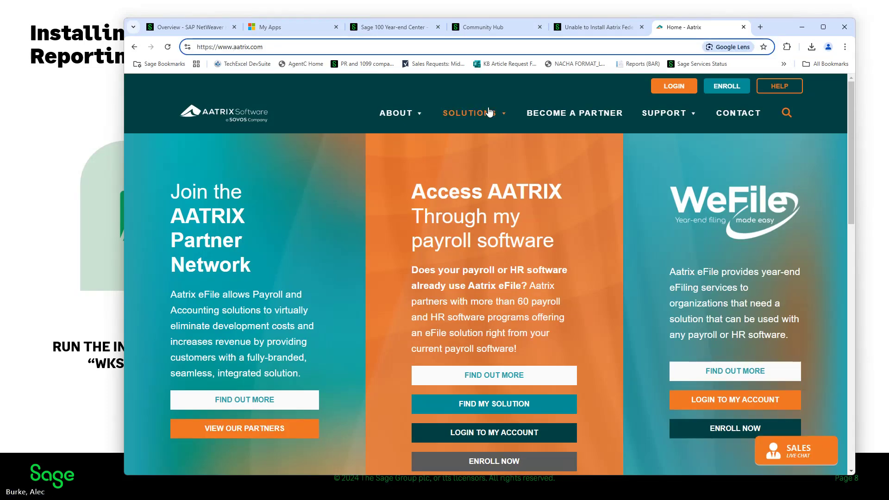
mouse_move(495, 117)
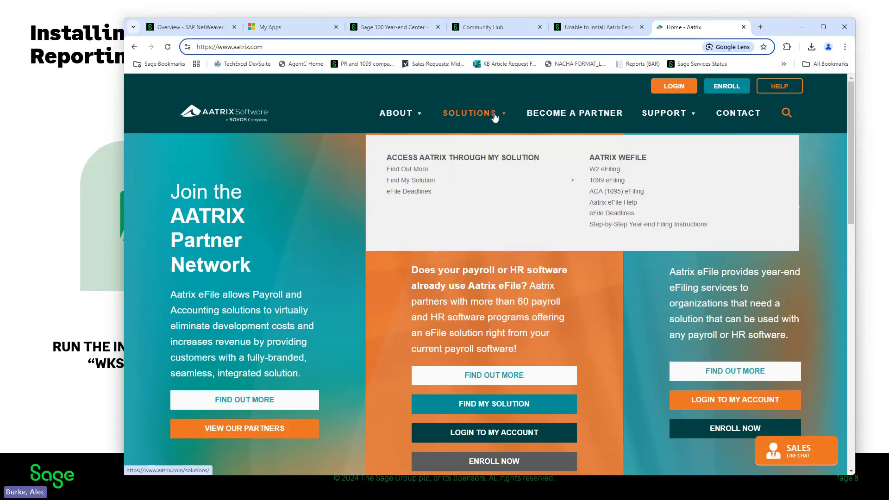
click(422, 183)
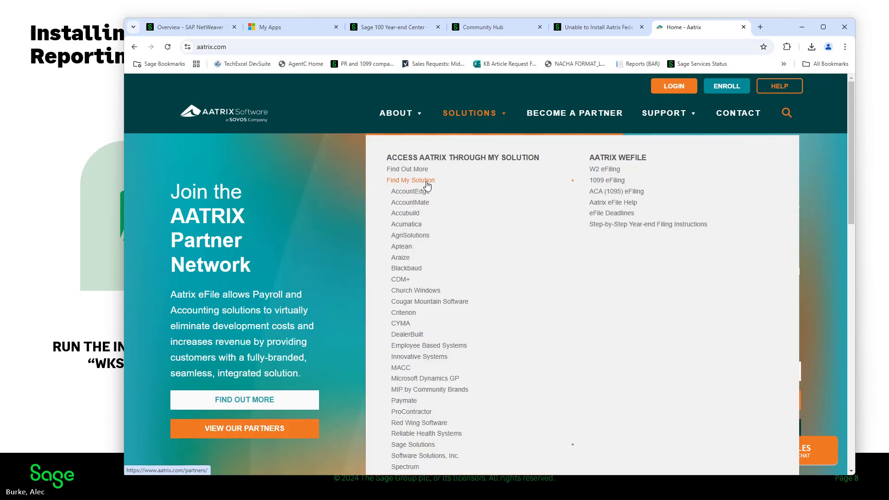
scroll(431, 221, down, 3)
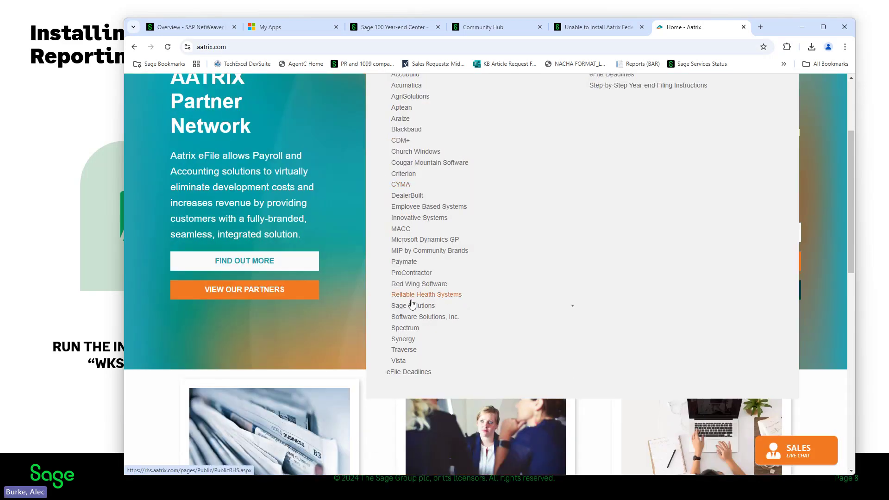
click(411, 307)
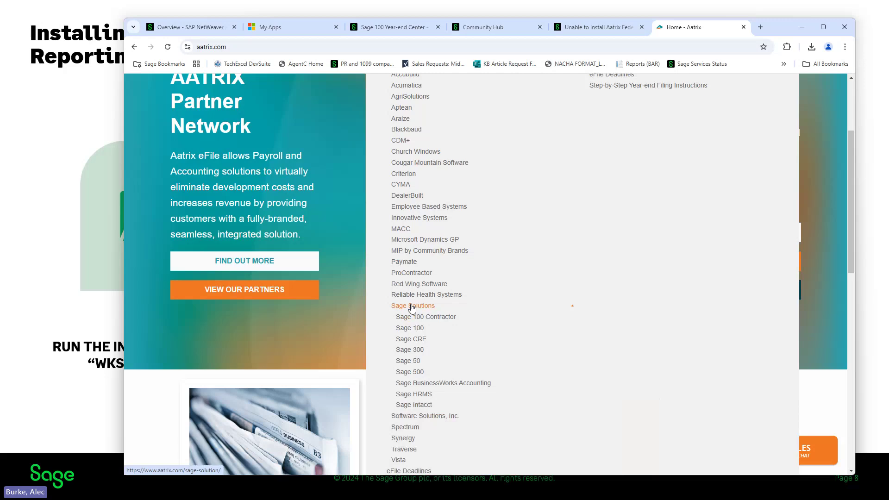
click(417, 329)
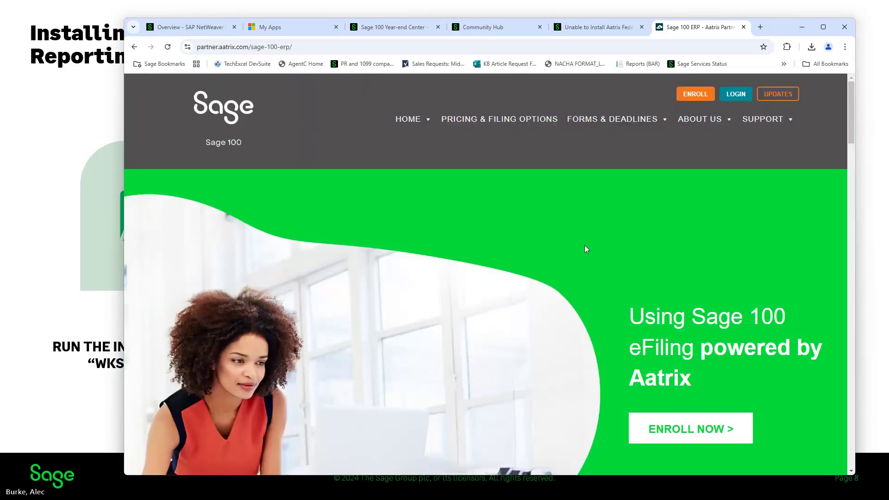
- Download the Sage 100 product update from the Aatrix partner page
scroll(537, 204, down, 10)
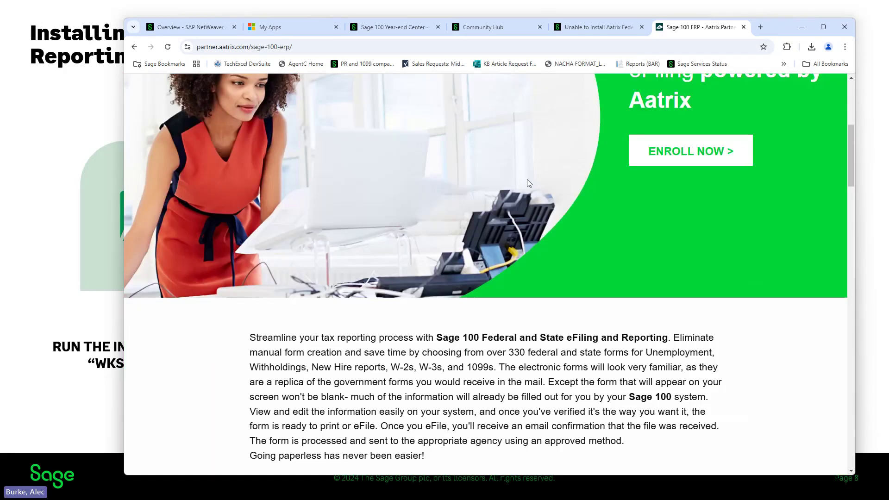
scroll(523, 181, down, 13)
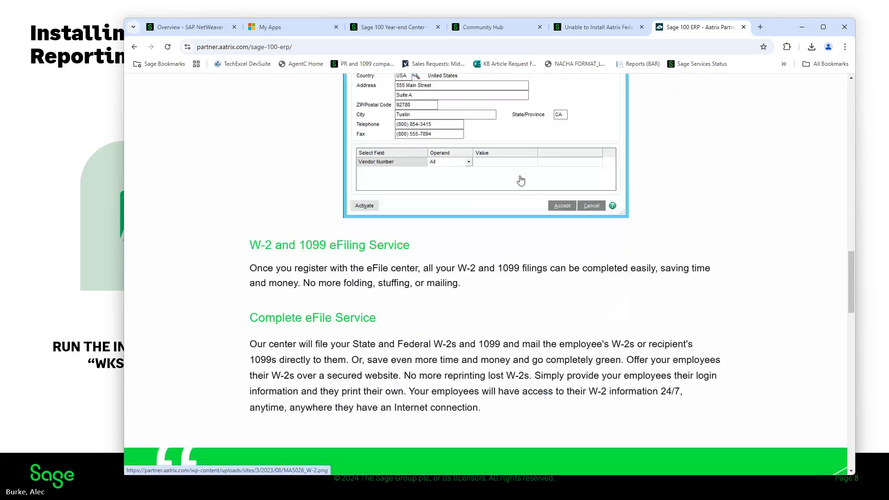
scroll(509, 181, down, 10)
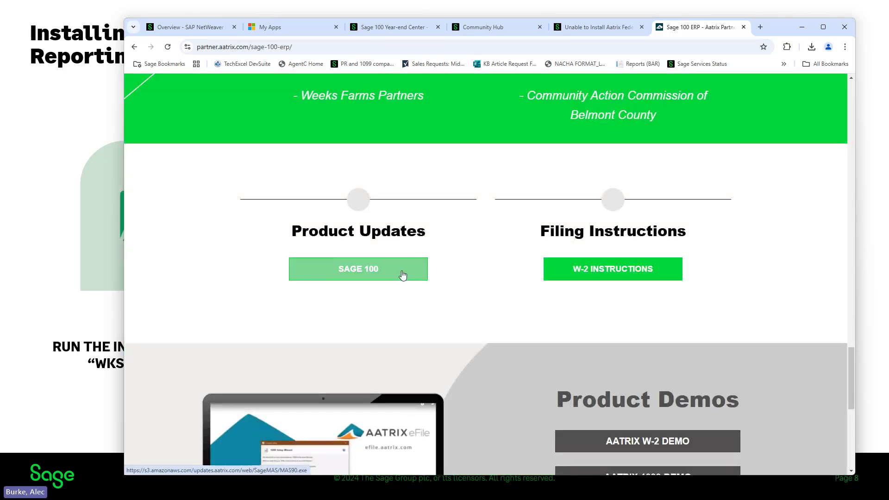
click(393, 270)
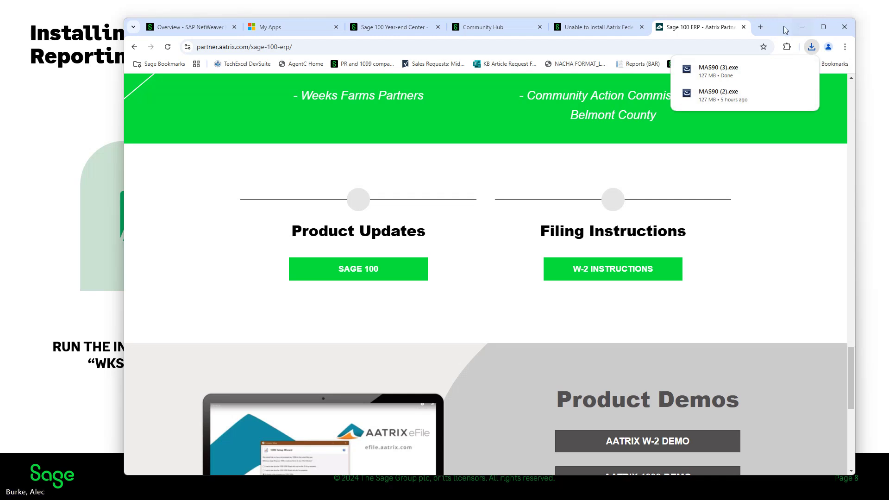
- Close the Aatrix page and the installation article, and return to the presentation at the "Running W2s in Sage 100" slide
click(744, 27)
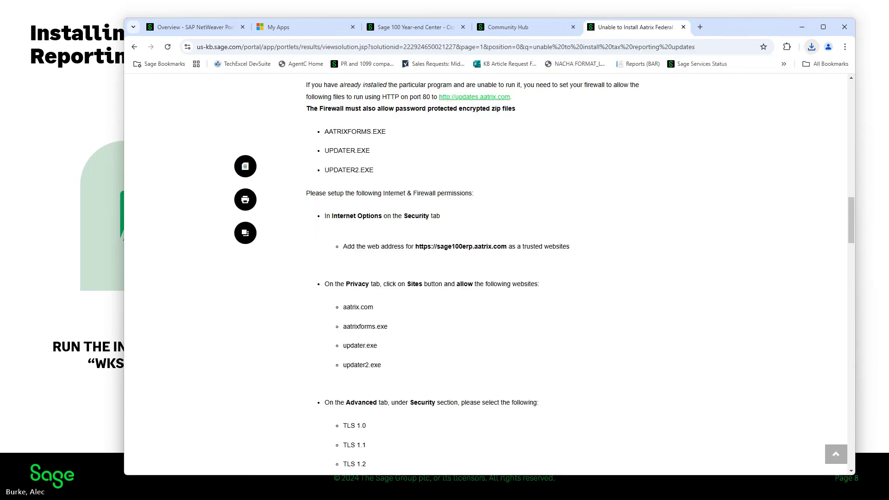
click(684, 28)
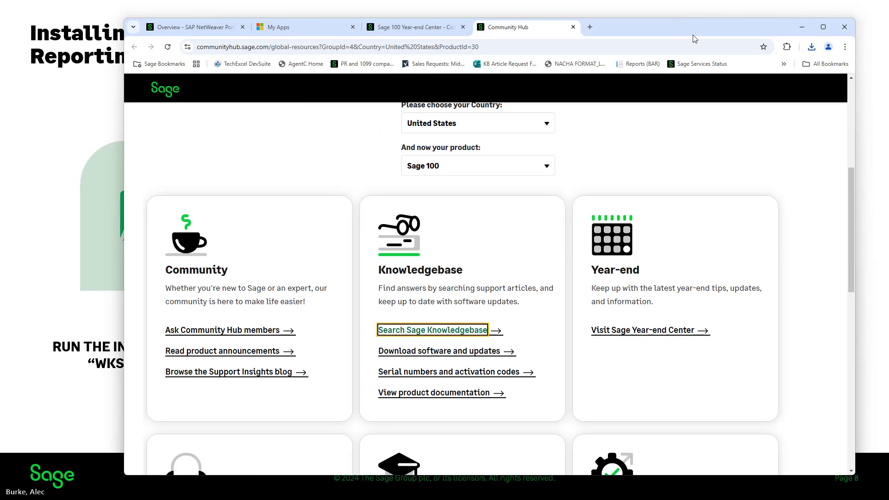
click(803, 29)
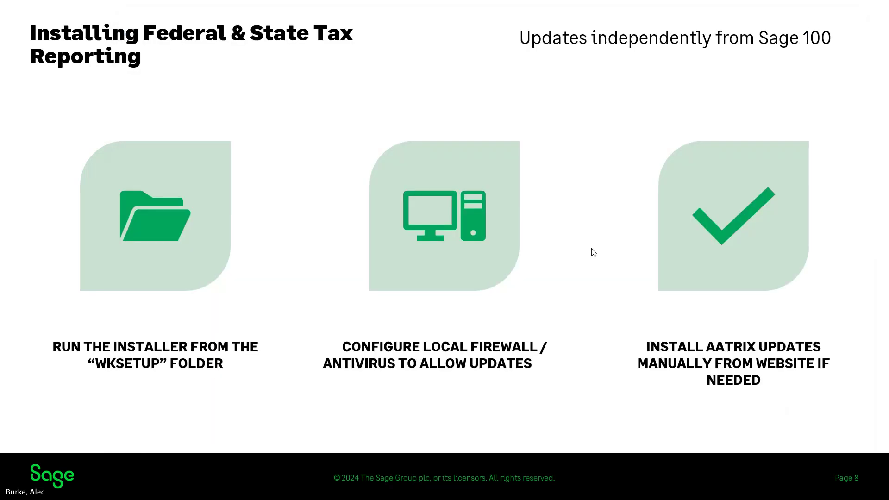
click(562, 233)
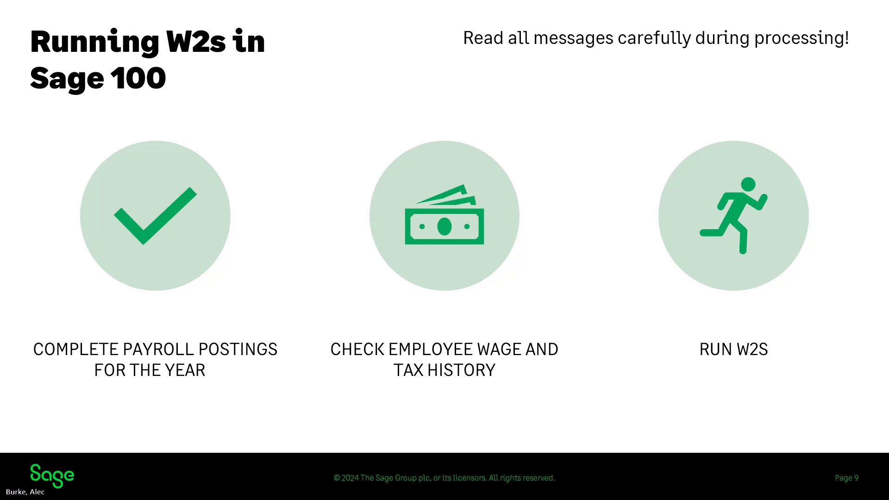
key(alt+Tab)
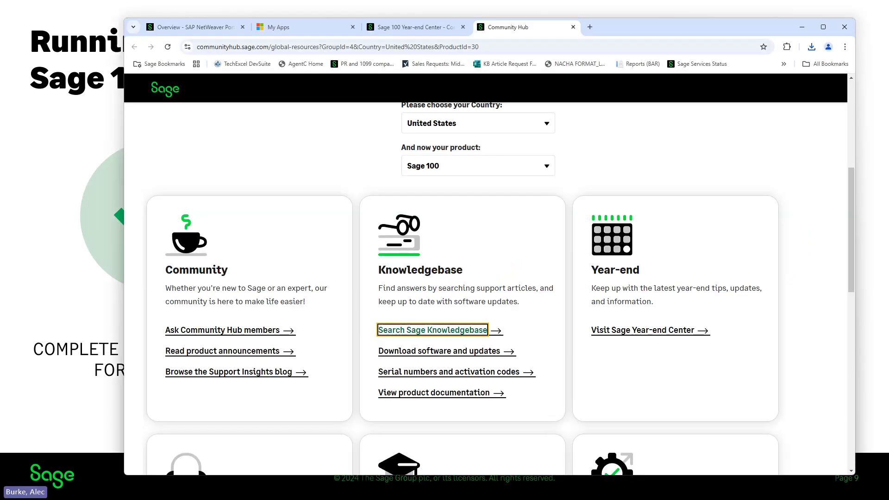
click(438, 330)
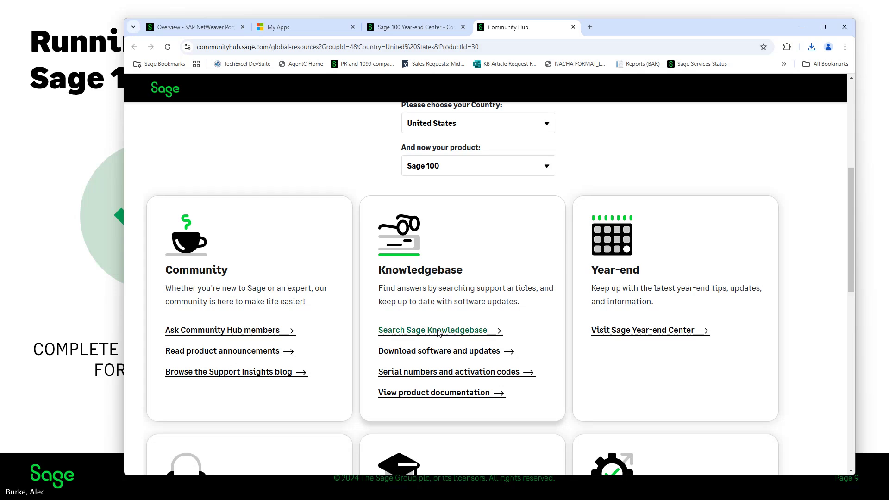
key(ctrl+v)
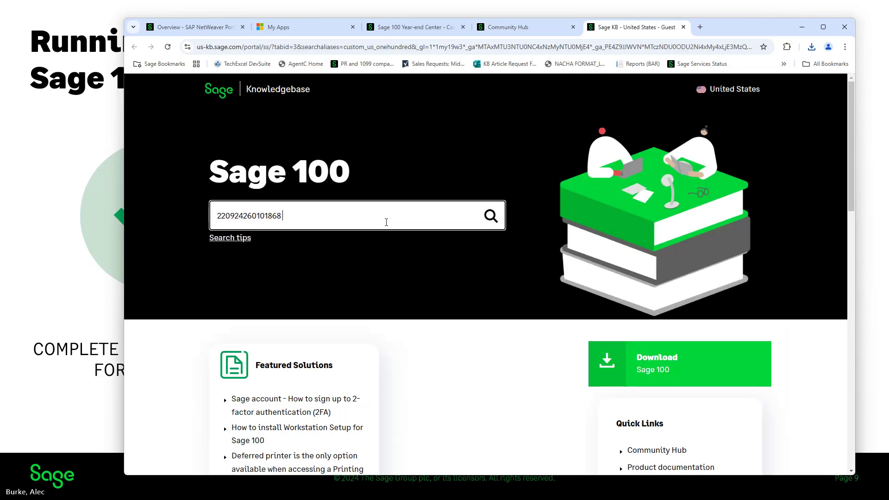
key(Return)
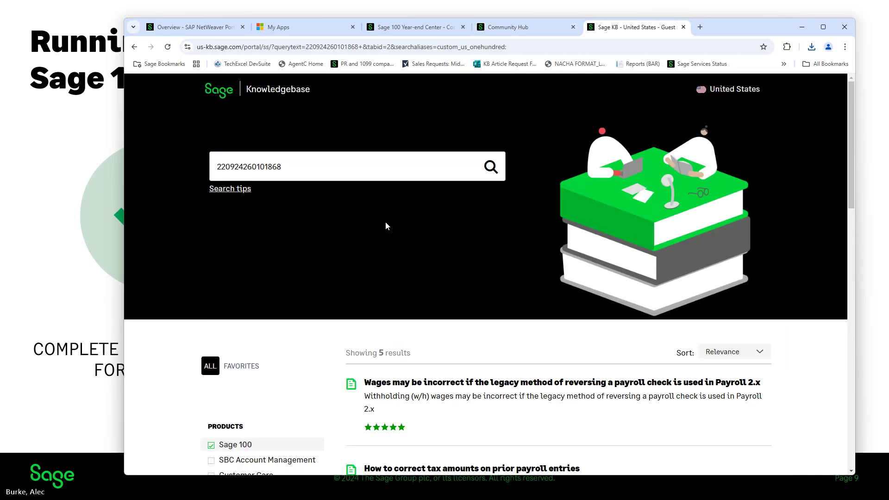
scroll(358, 243, down, 3)
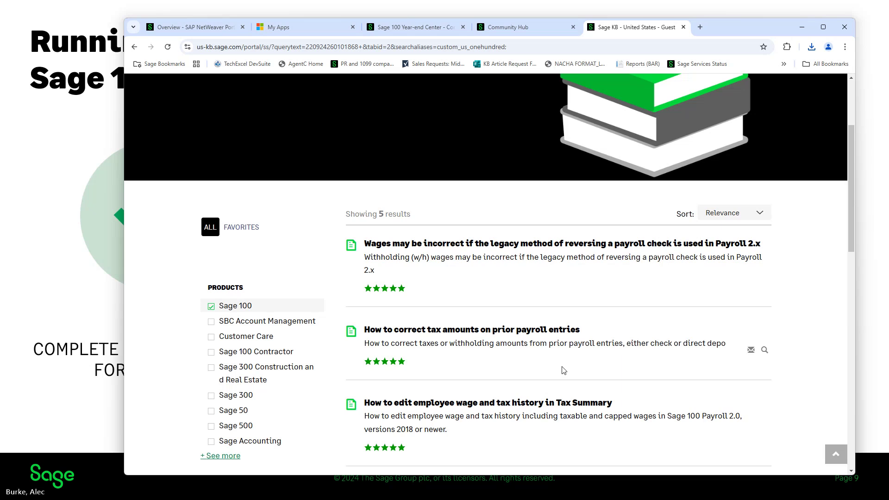
click(540, 404)
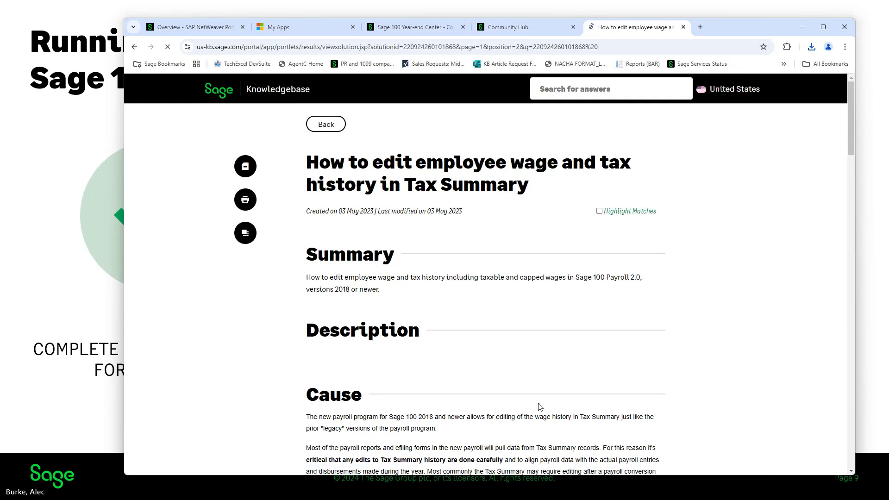
- Review the article's cause and resolution steps for editing Tax Summary history, and return to the slide
scroll(565, 352, down, 5)
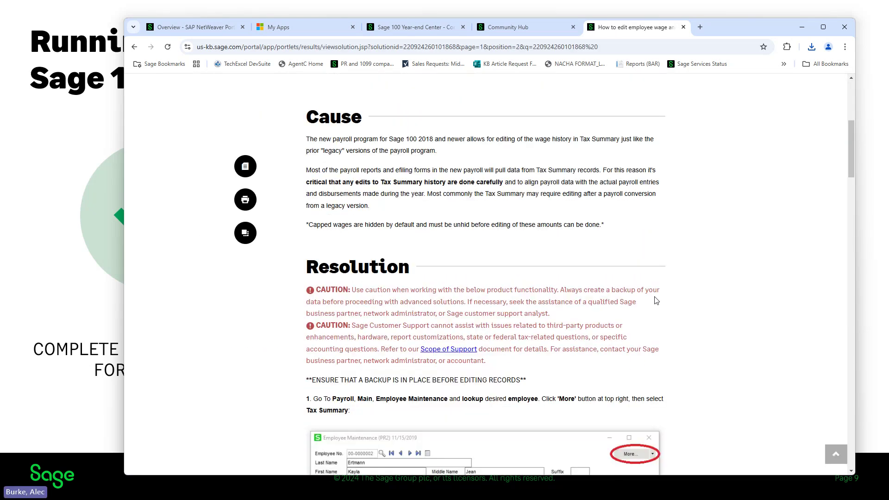
scroll(656, 300, down, 3)
scroll(704, 274, down, 7)
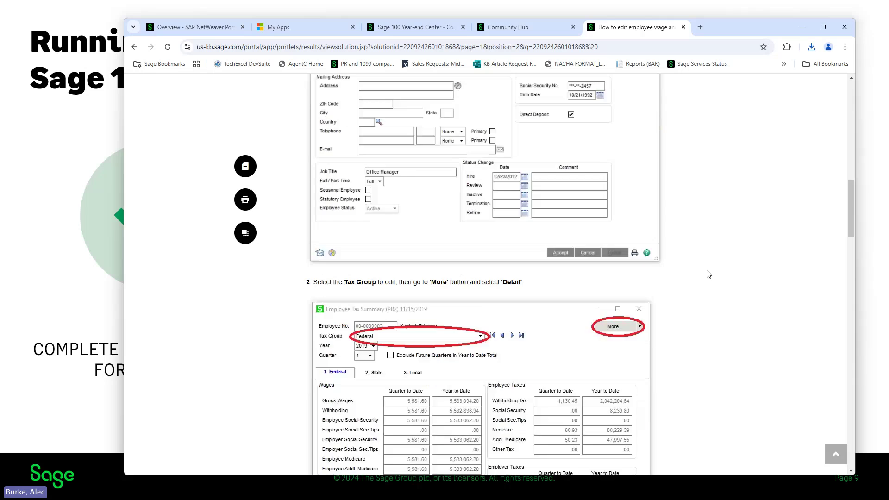
scroll(709, 274, down, 12)
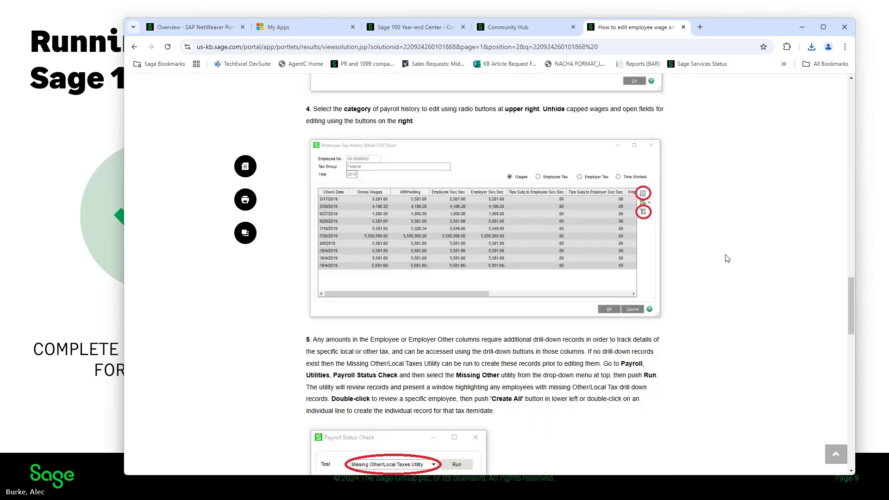
scroll(727, 259, down, 4)
click(802, 27)
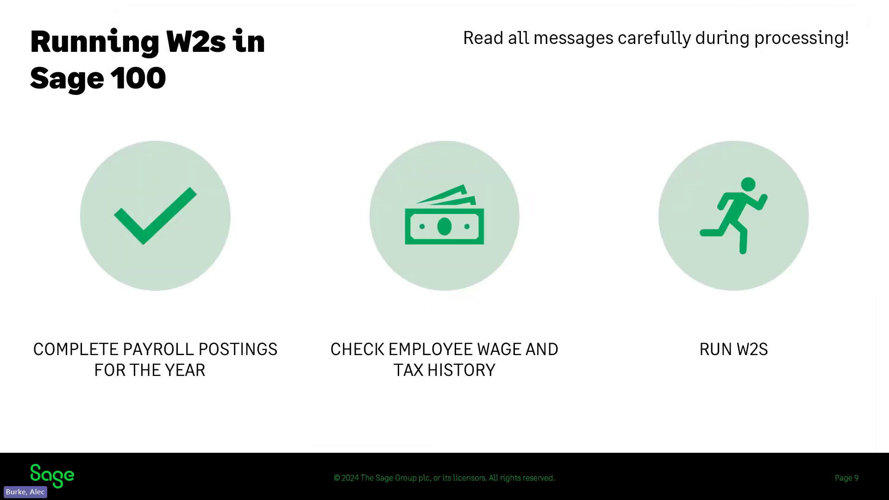
- Switch to Sage 100, leave Employee Maintenance in company ABC, and change the active company to Payroll 2 Demo (PR2)
key(alt+Tab)
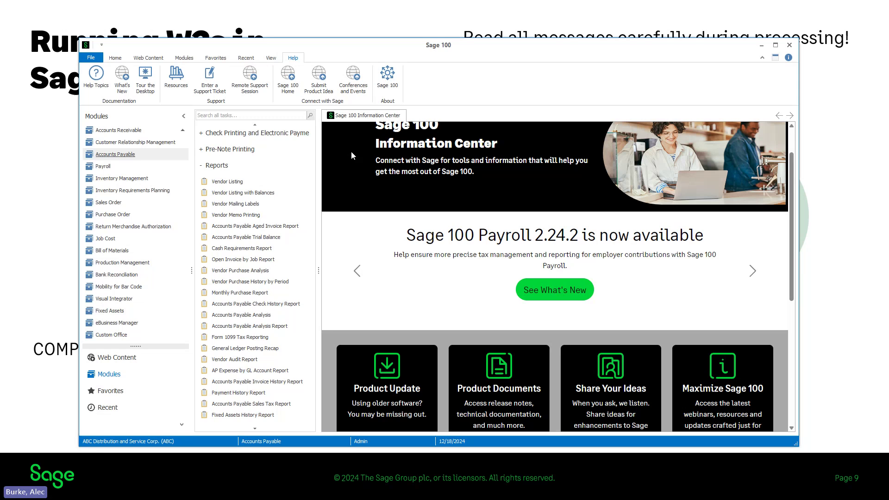
scroll(139, 186, up, 1)
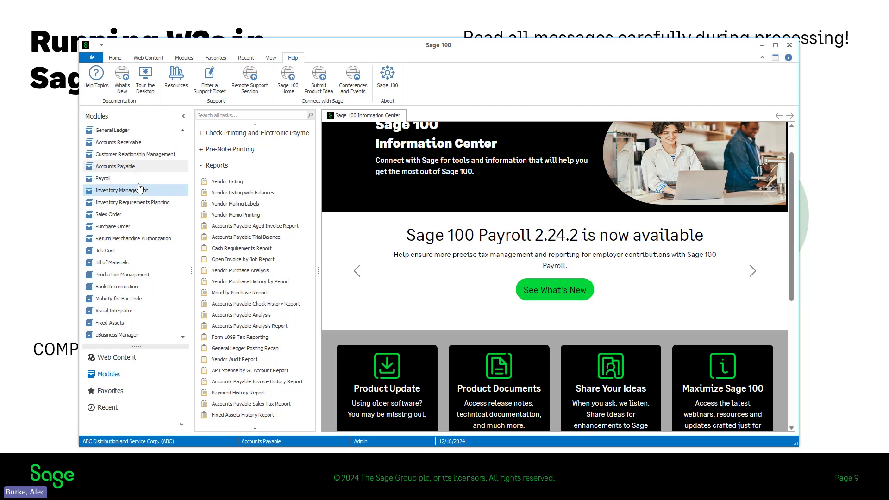
click(116, 182)
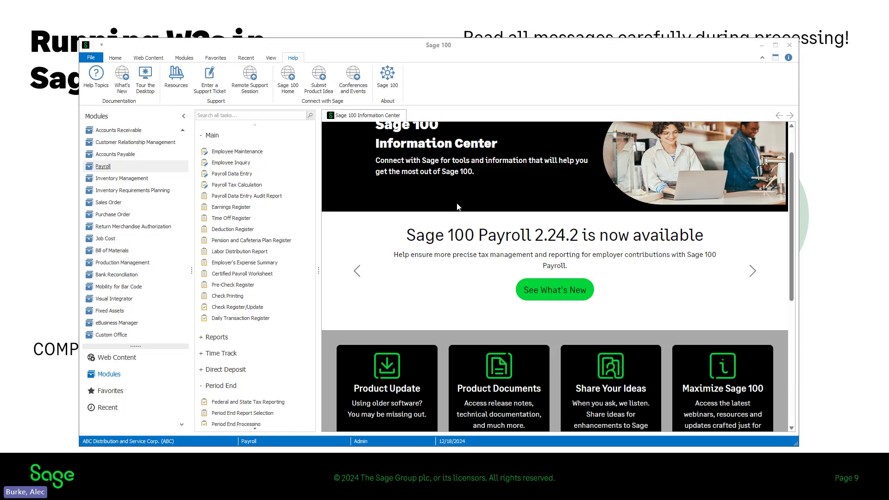
drag(888, 94, 346, 119)
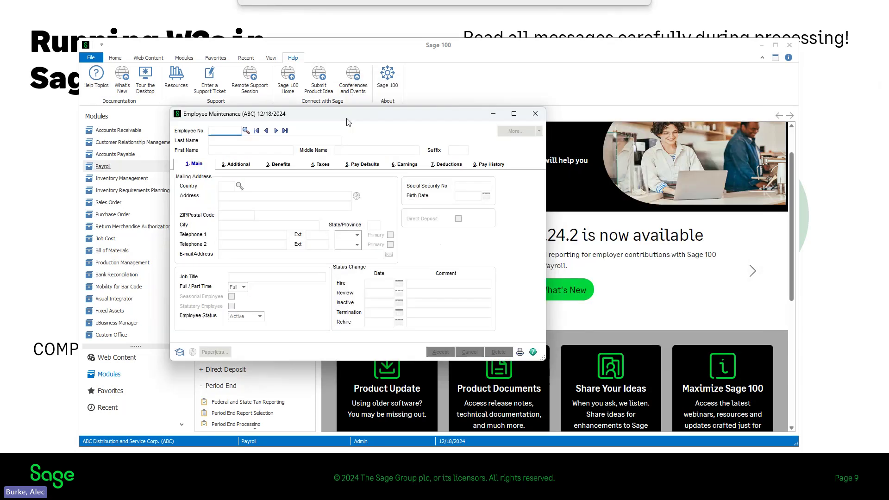
click(535, 114)
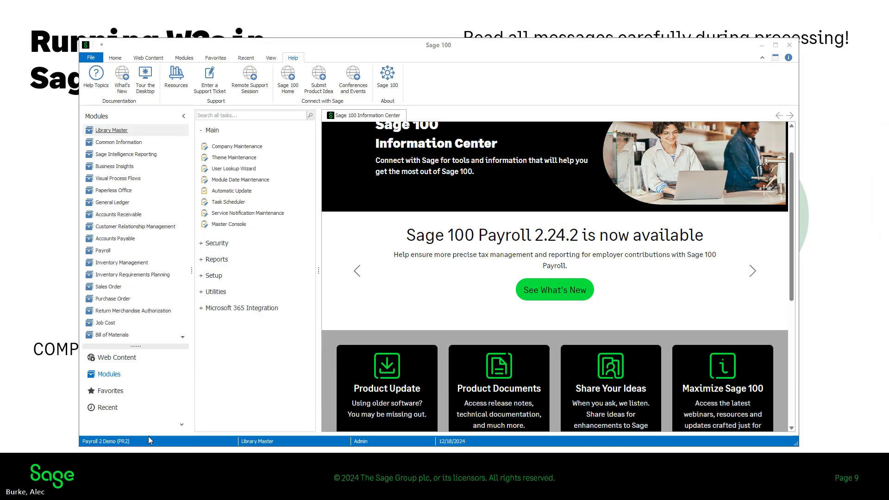
- Open Employee Maintenance in the Payroll module for company PR2 and load the first employee record
click(103, 251)
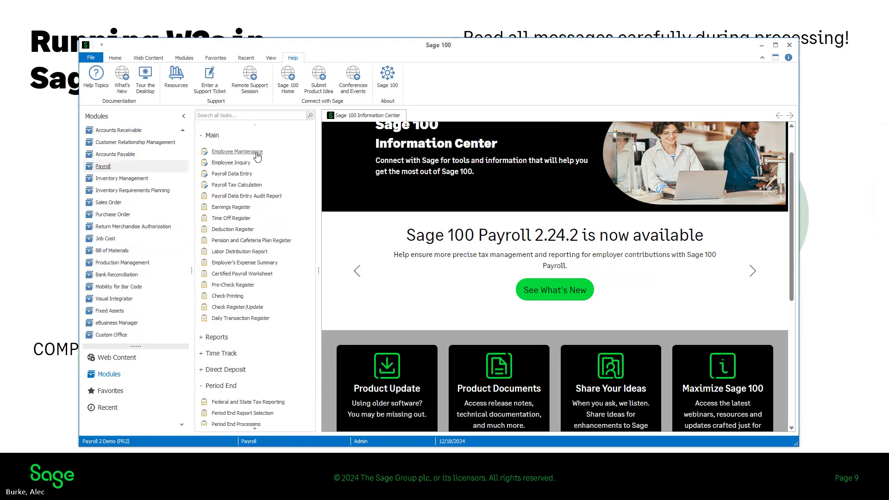
click(256, 153)
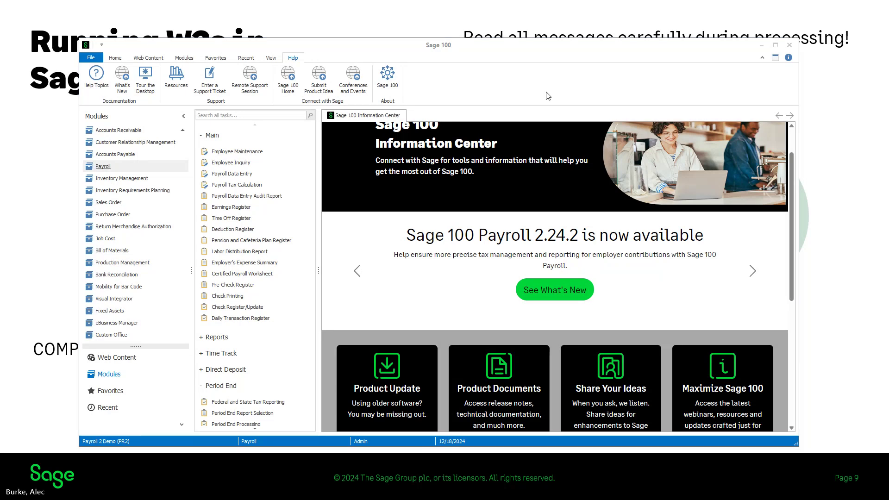
drag(805, 119, 336, 89)
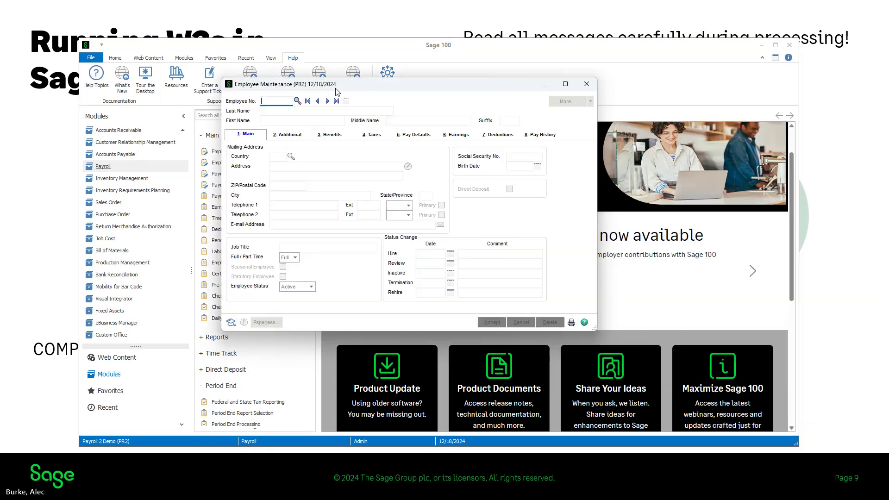
click(327, 101)
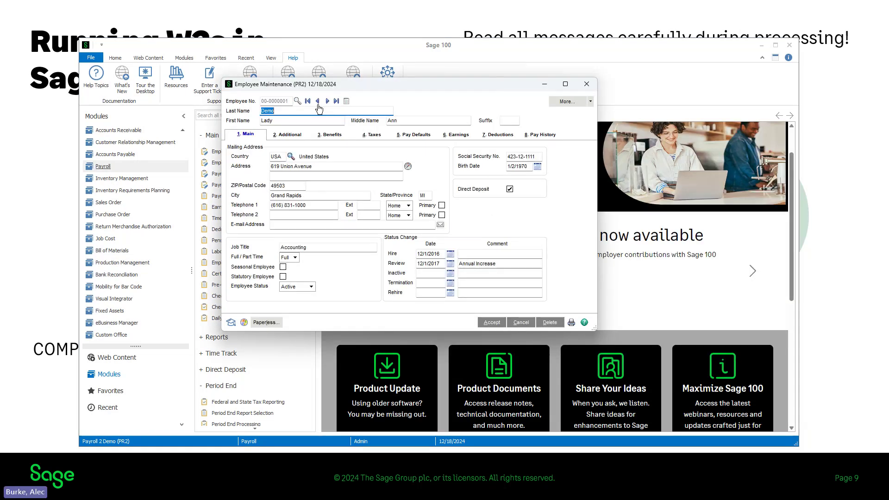
- Open the employee's Tax Summary and set the year to 2023 for the Federal tax group
click(590, 102)
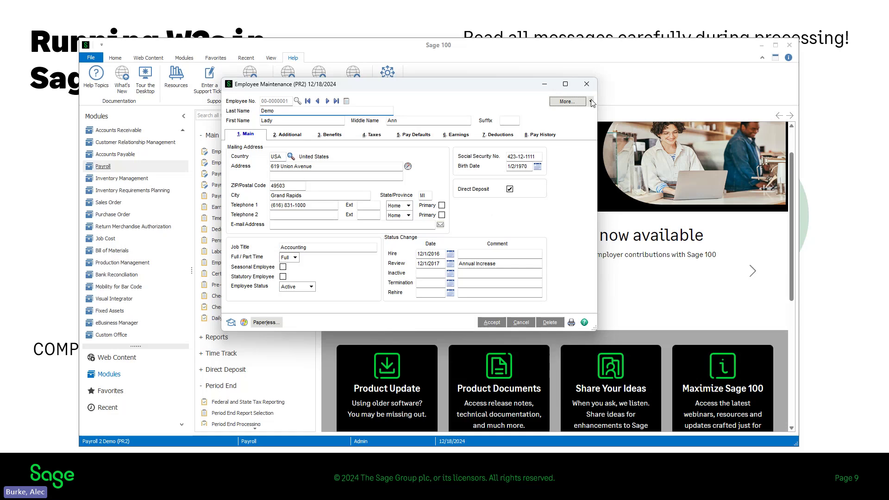
click(575, 139)
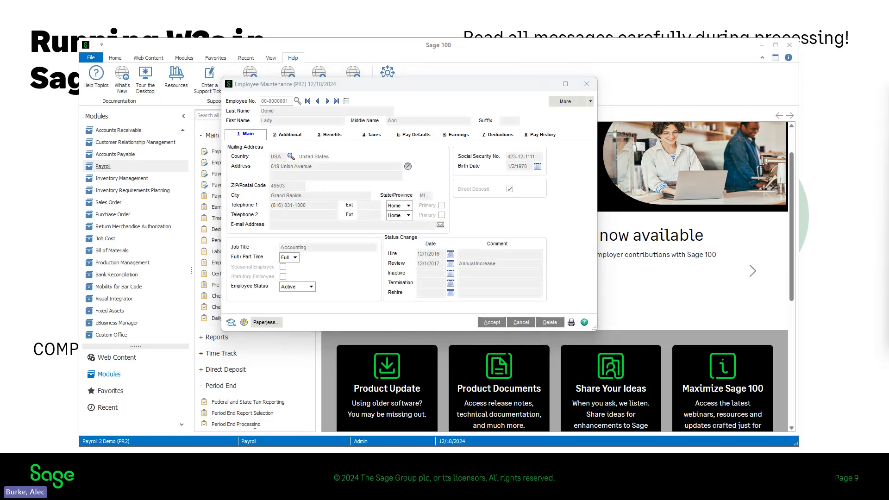
drag(833, 95, 369, 91)
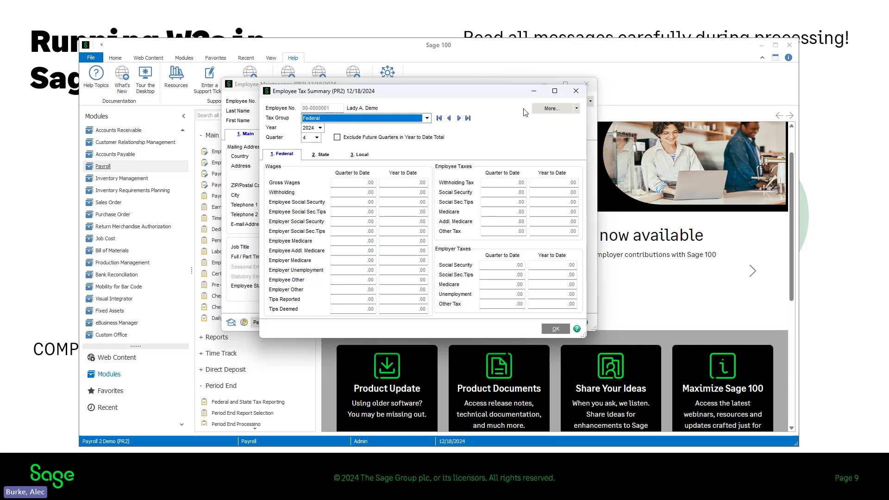
click(320, 128)
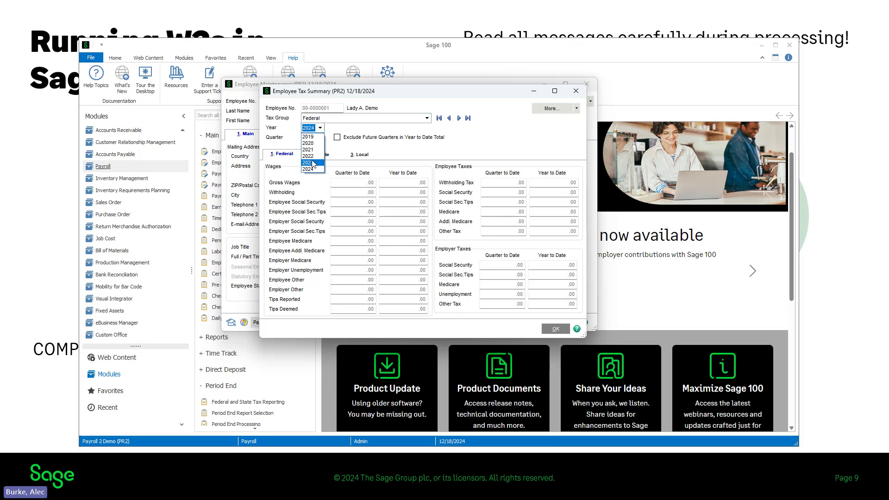
click(313, 163)
- Open the monthly detail of the employee's 2023 federal tax history and drill down to the individual checks
click(577, 108)
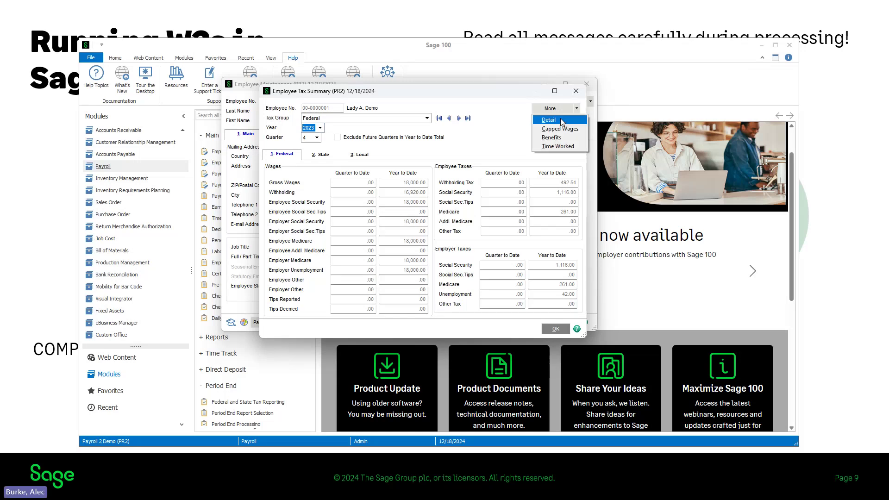
click(562, 121)
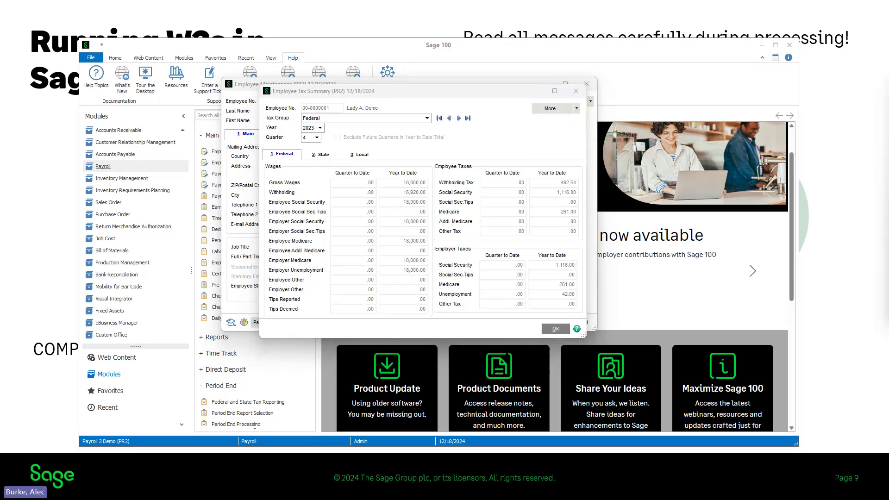
drag(352, 103, 301, 95)
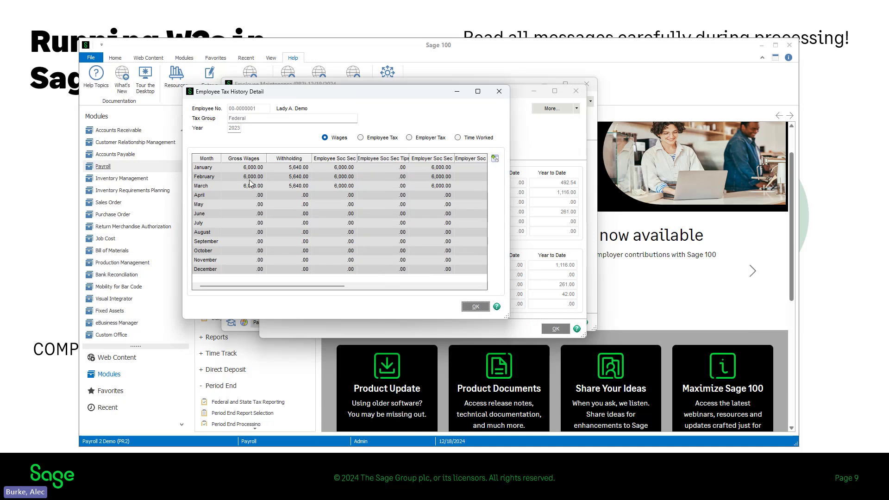
click(494, 159)
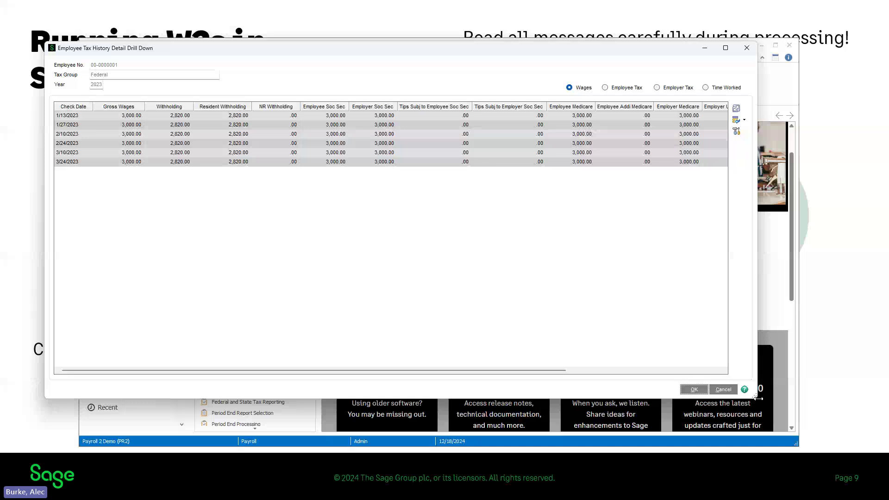
- Examine the per-check history with capped wages shown, including the Employee Tax and Employer Tax views
drag(757, 398, 832, 402)
click(737, 109)
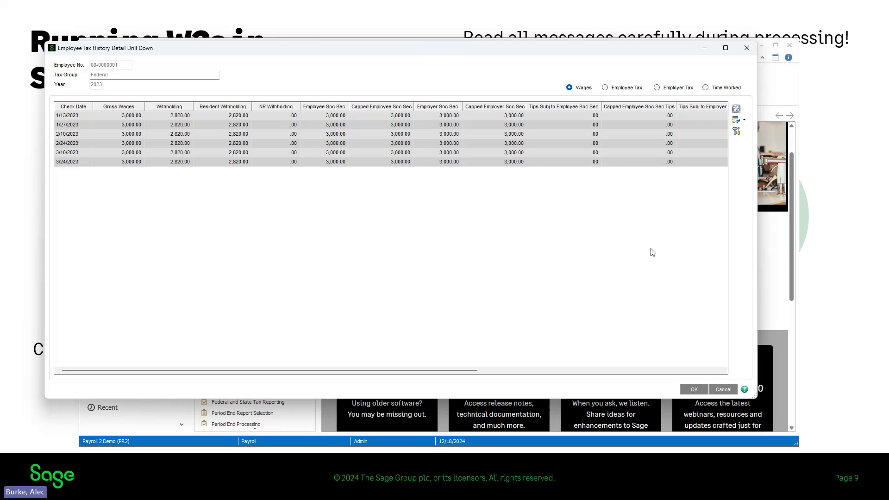
click(625, 88)
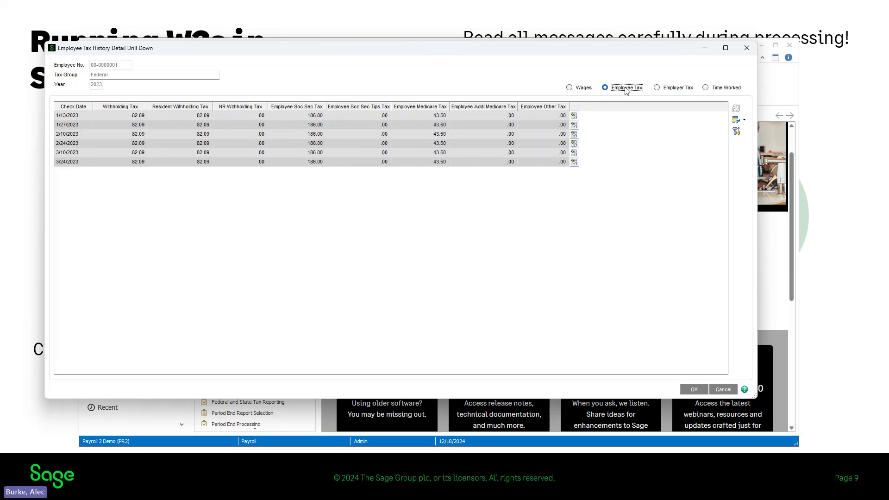
click(674, 88)
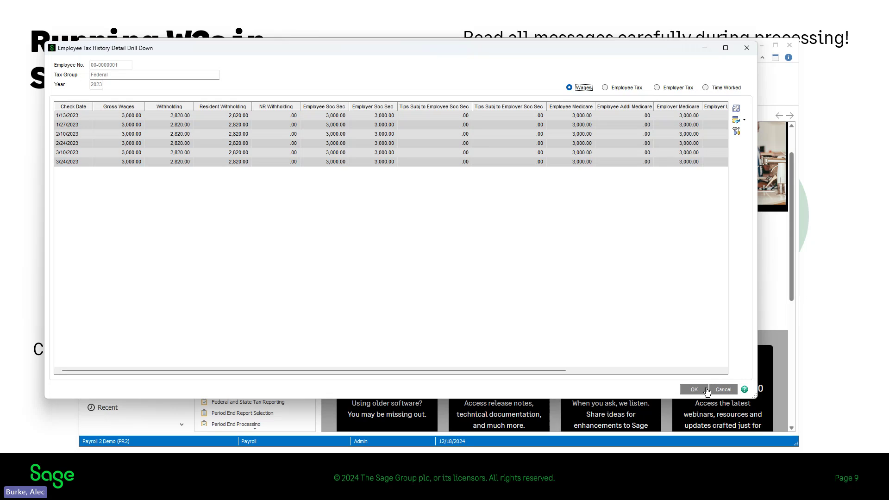
- Close the tax history and employee windows, and advance the presentation to the "How to run W2s / W3 forms" slide
click(746, 48)
click(500, 92)
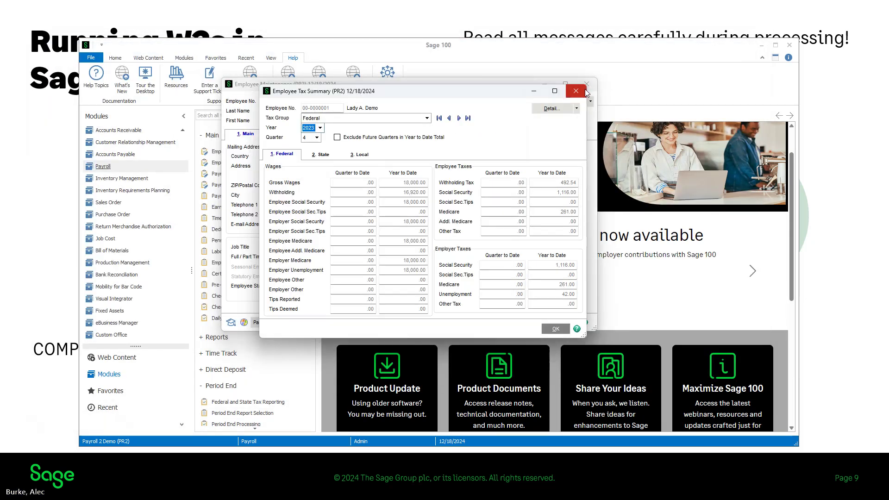
click(580, 93)
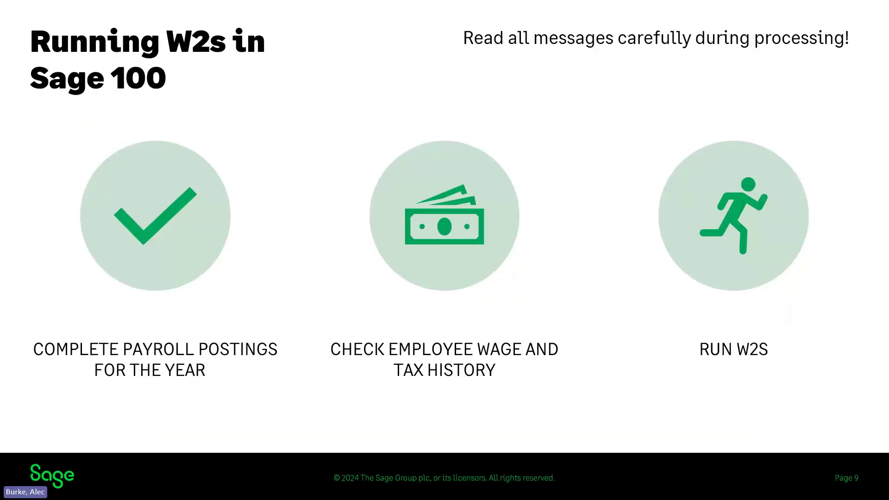
click(727, 221)
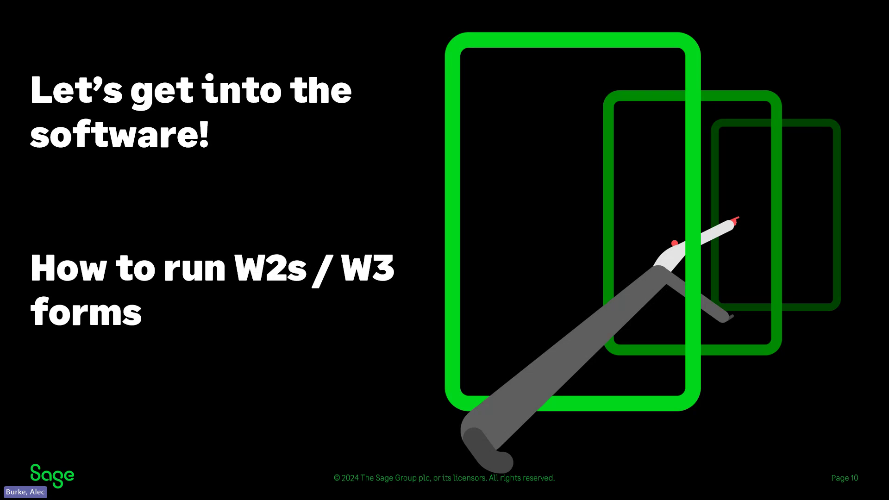
- Switch to Sage 100, open Company Maintenance in Library Master, and load company code PR2
key(alt+Tab)
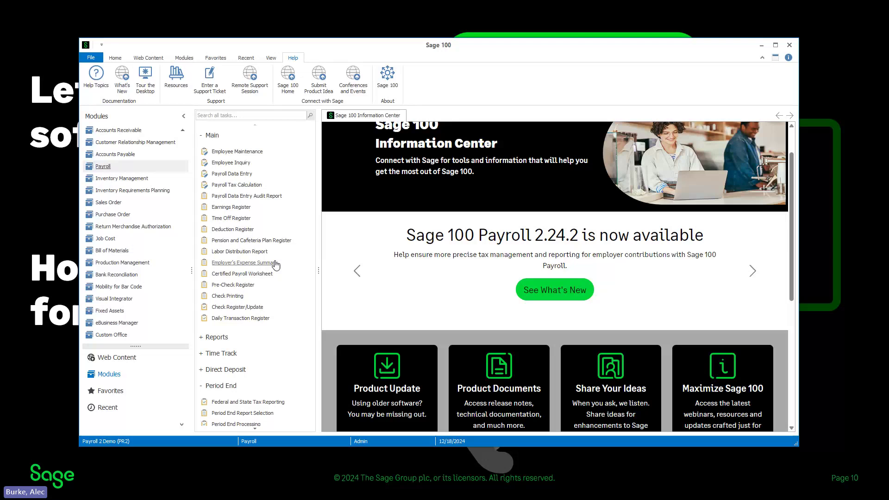
scroll(101, 262, up, 3)
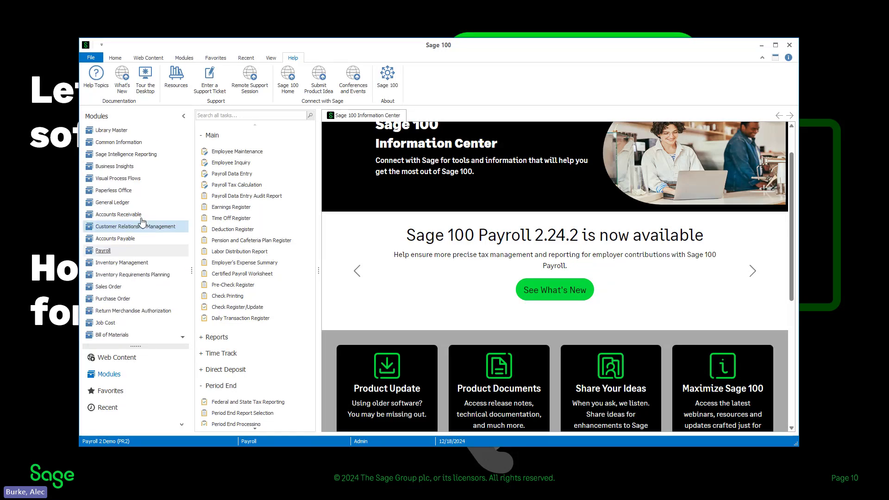
click(124, 130)
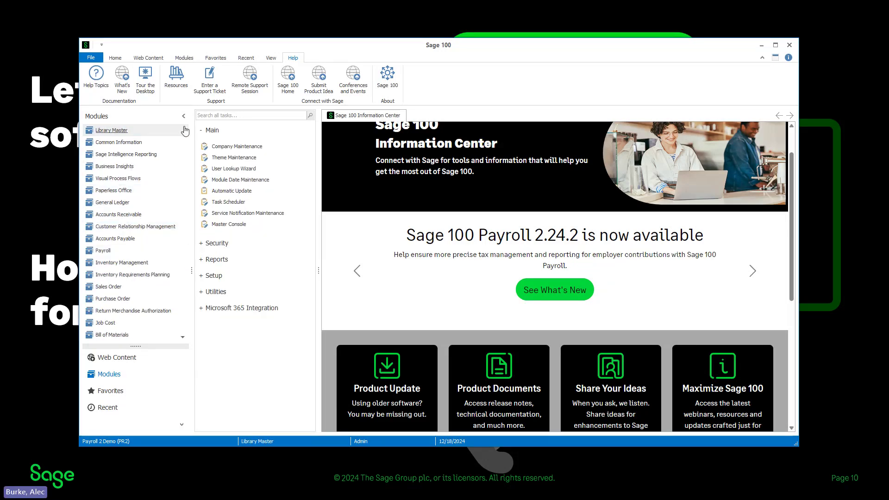
click(225, 146)
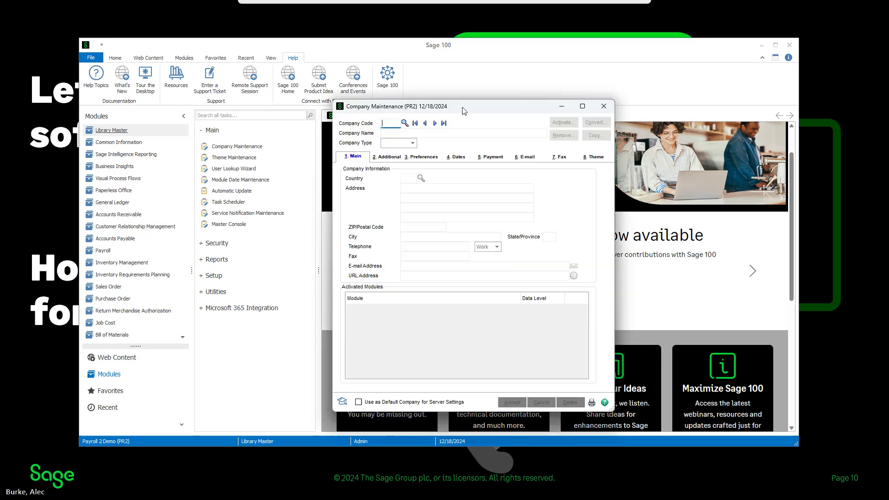
text(PR2)
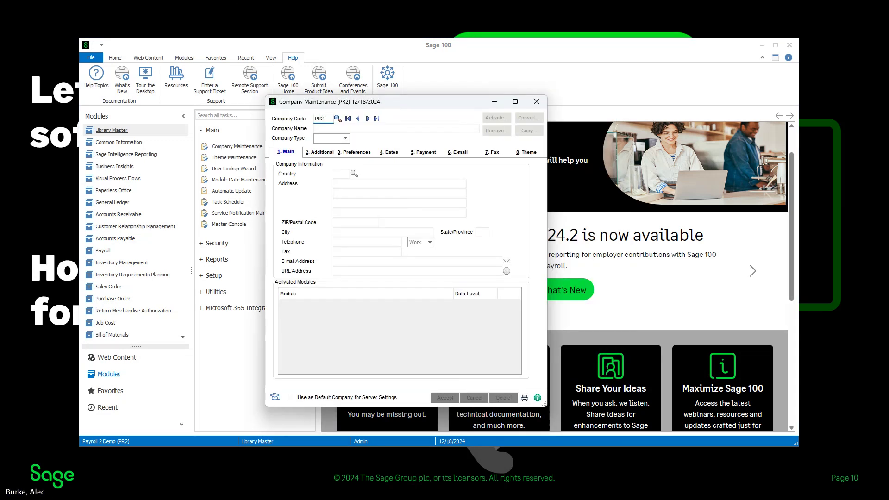
key(Tab)
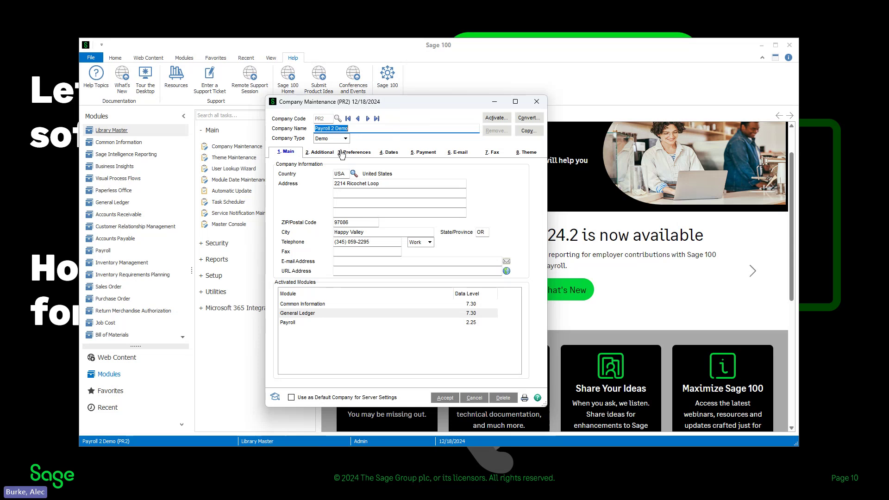
- Review the company's additional contact and tax reporting ID fields, accept the record, and close Company Maintenance
click(326, 156)
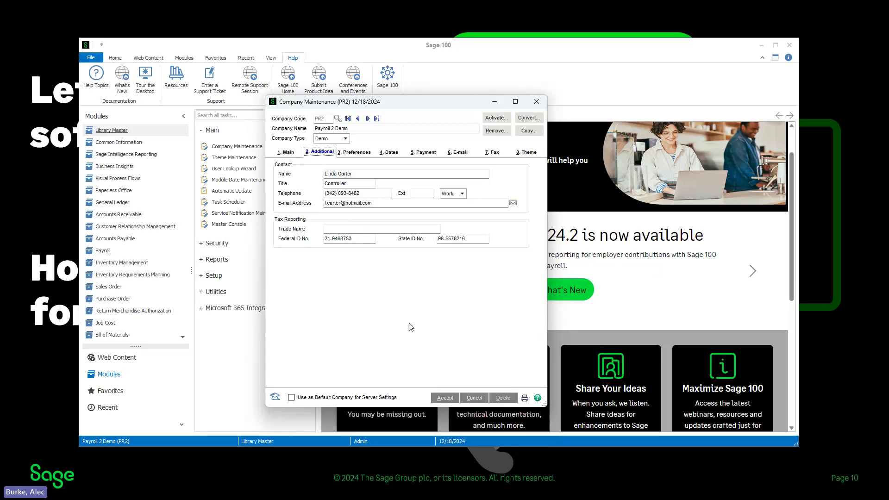
click(440, 398)
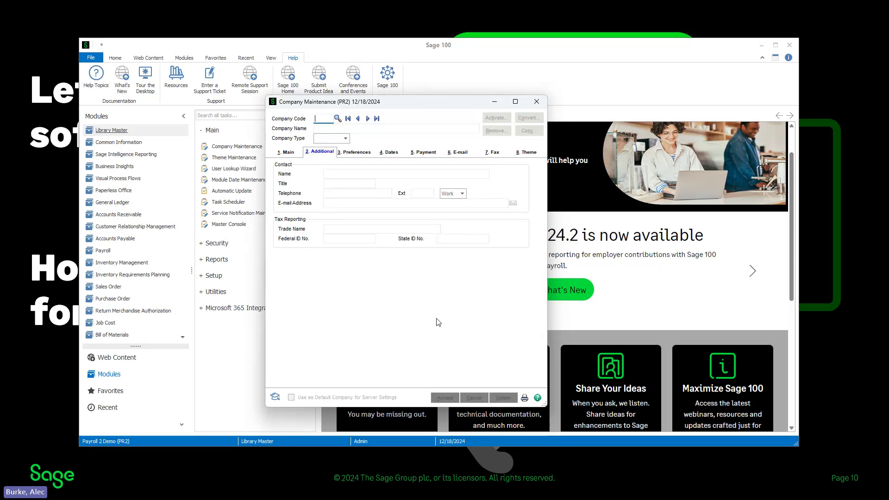
click(544, 104)
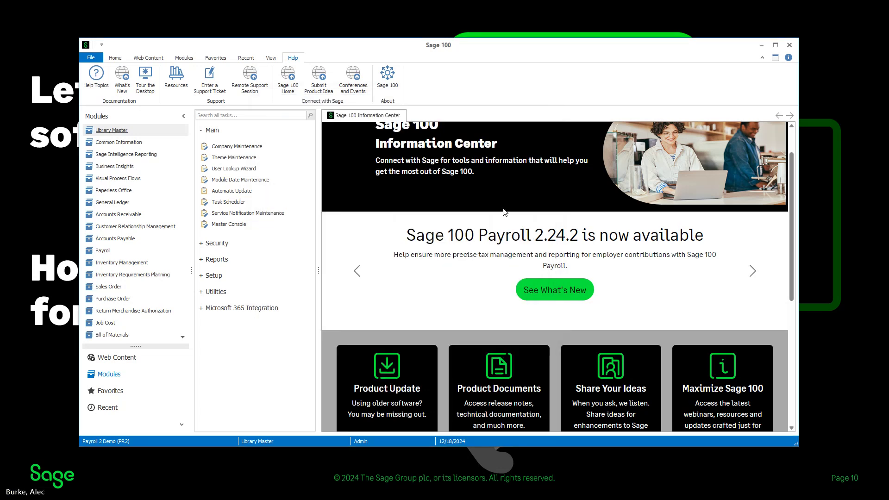
- Open Federal and State Tax Reporting from the Payroll module's period-end tasks
click(122, 251)
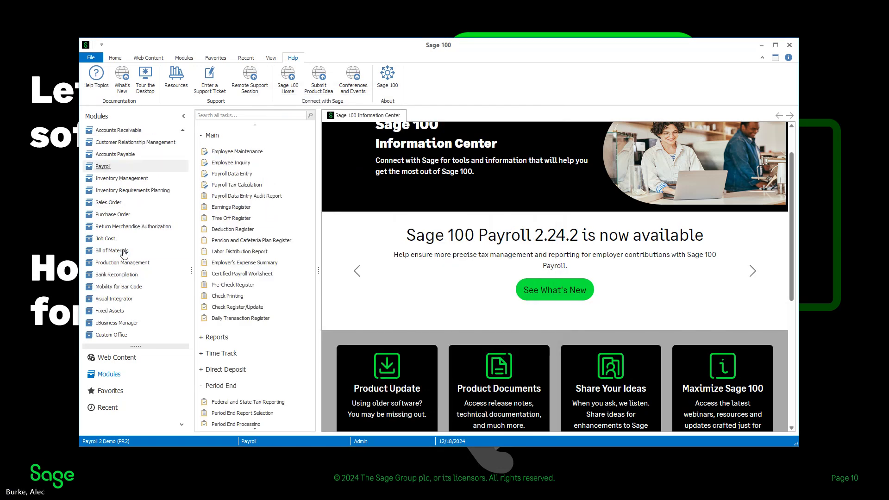
scroll(241, 255, down, 5)
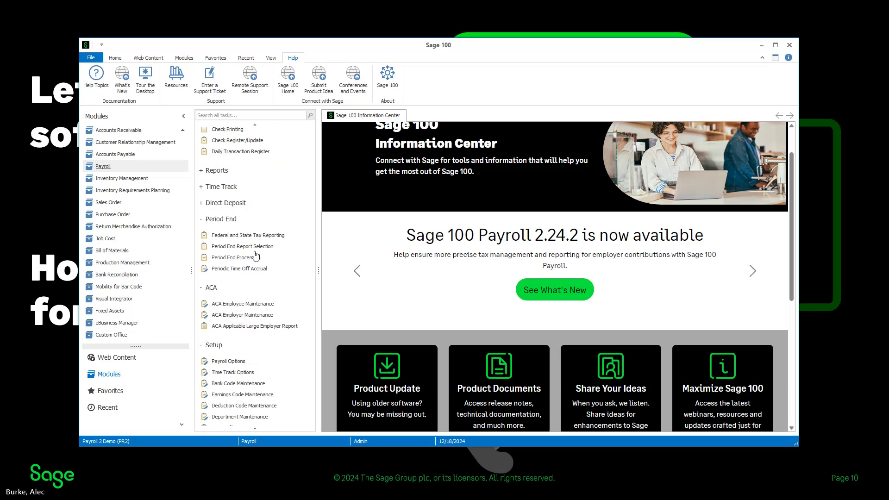
click(261, 237)
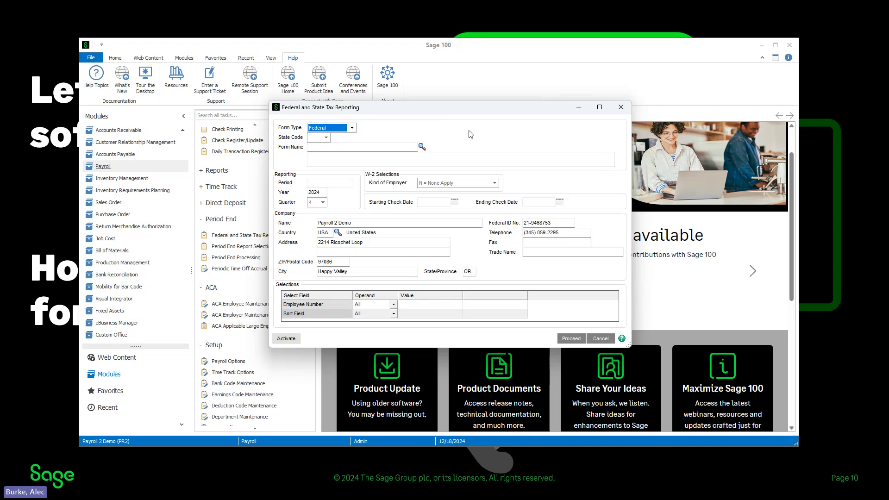
- Select the federal 2024 W-2/W-3 form from the tax reporting forms list
click(422, 147)
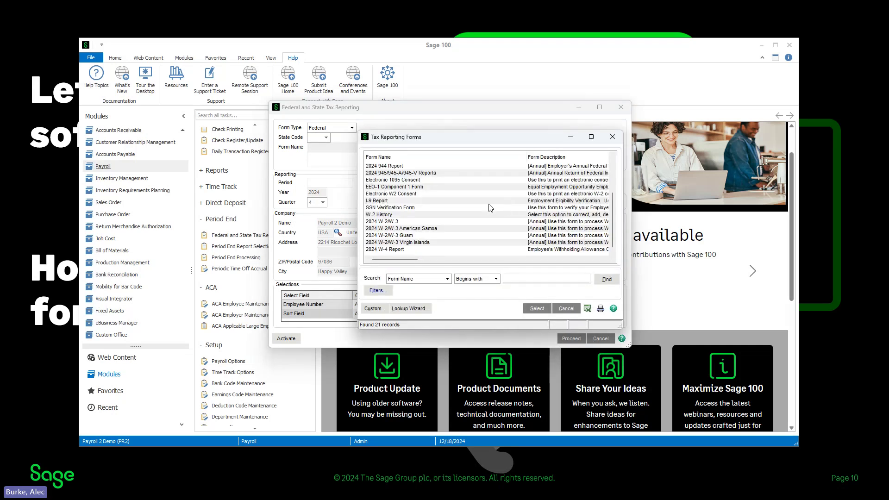
click(410, 221)
click(531, 309)
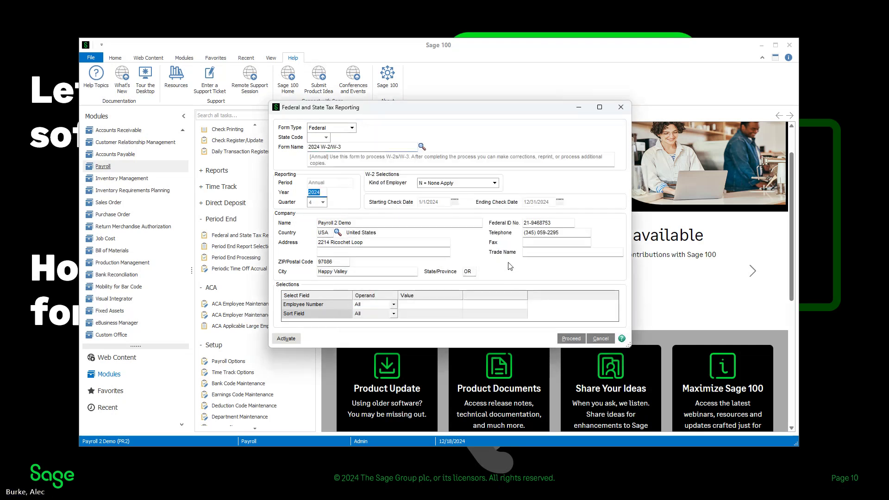
click(421, 146)
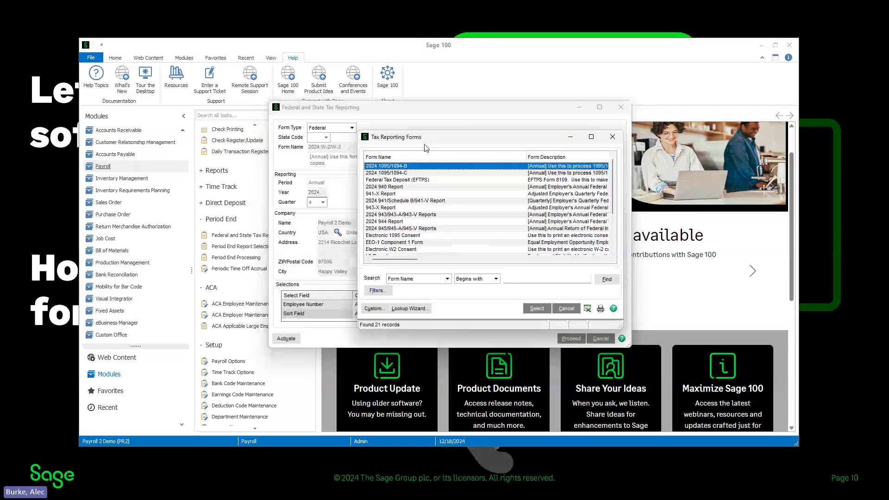
scroll(406, 234, down, 3)
double_click(407, 235)
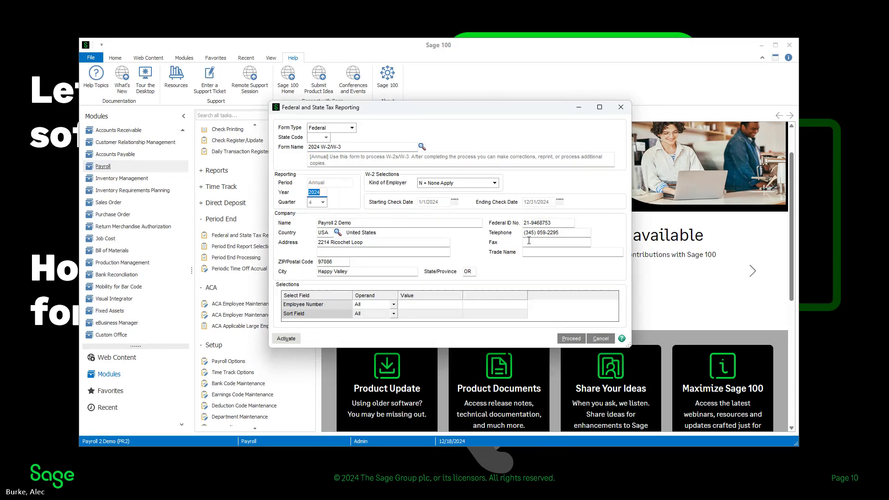
- Limit the report to the range from the first to the last employee whose number starts with W2, and proceed with the form
click(412, 313)
click(442, 304)
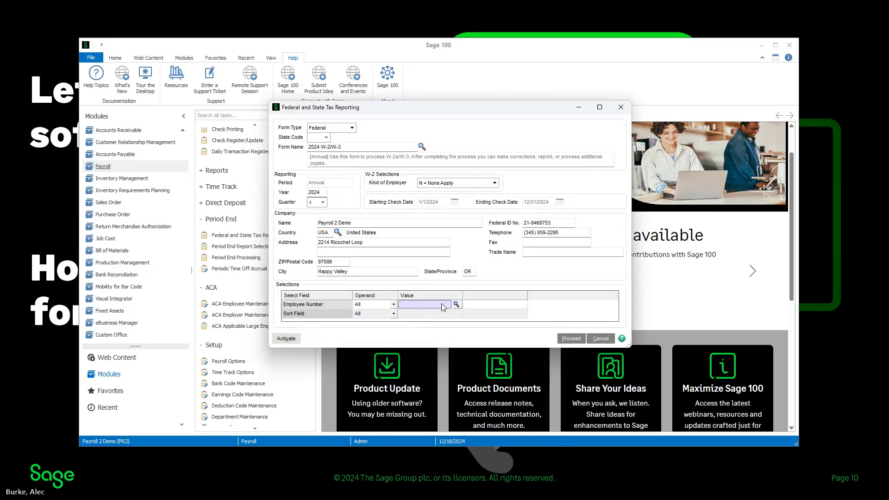
click(456, 304)
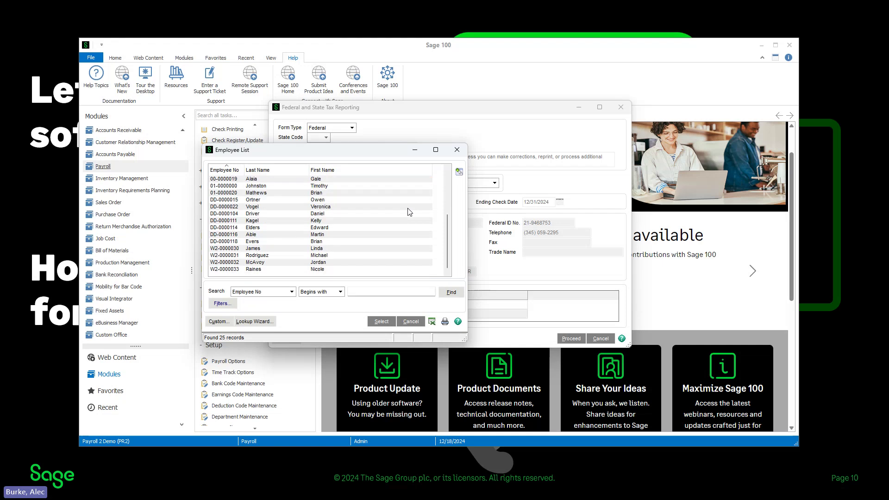
double_click(231, 249)
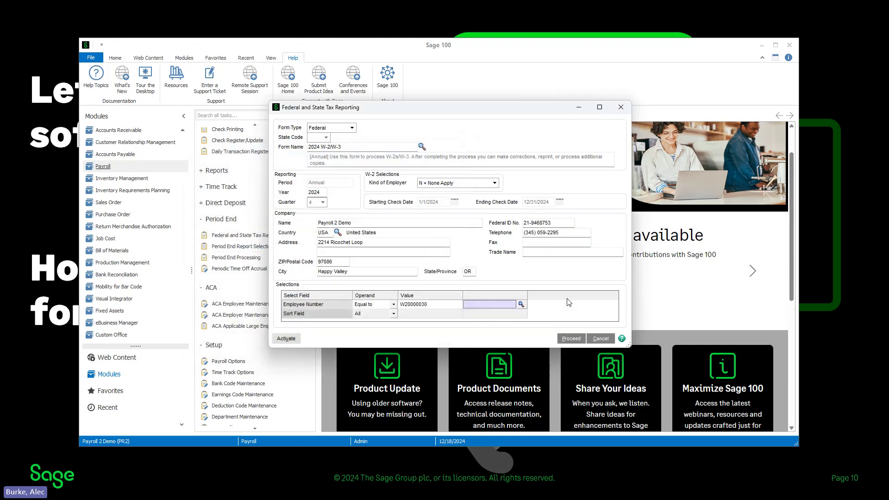
click(521, 304)
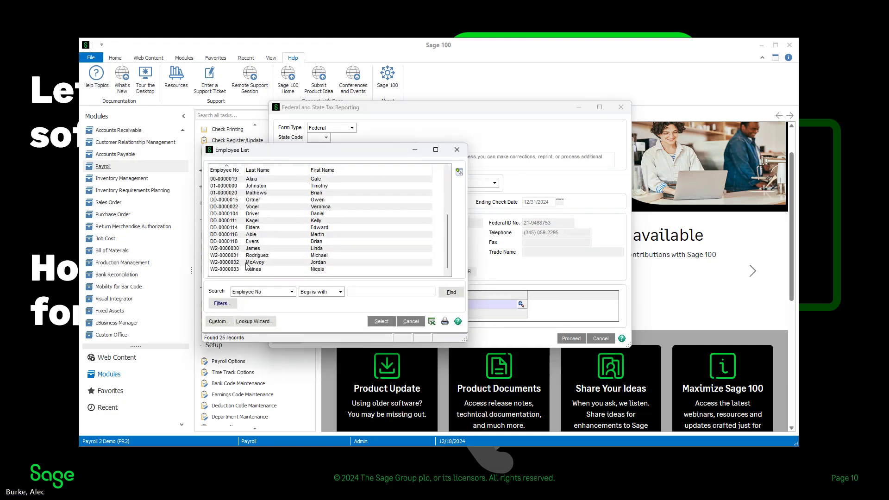
double_click(247, 269)
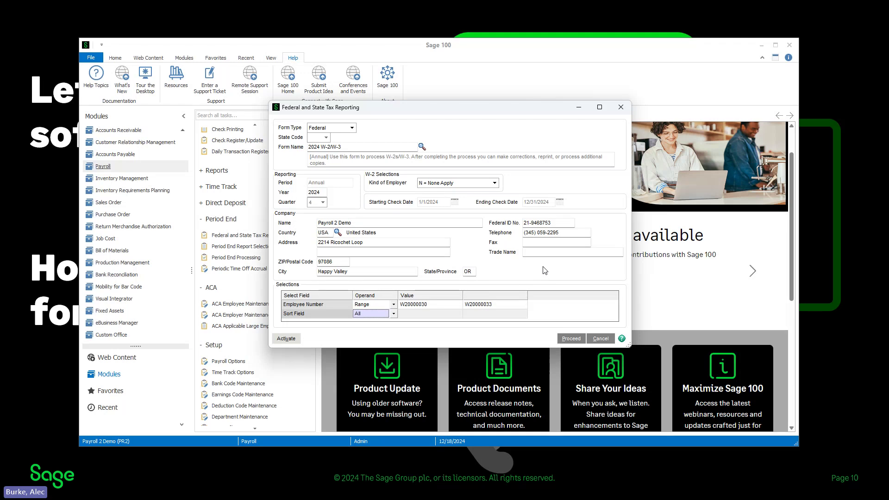
click(568, 338)
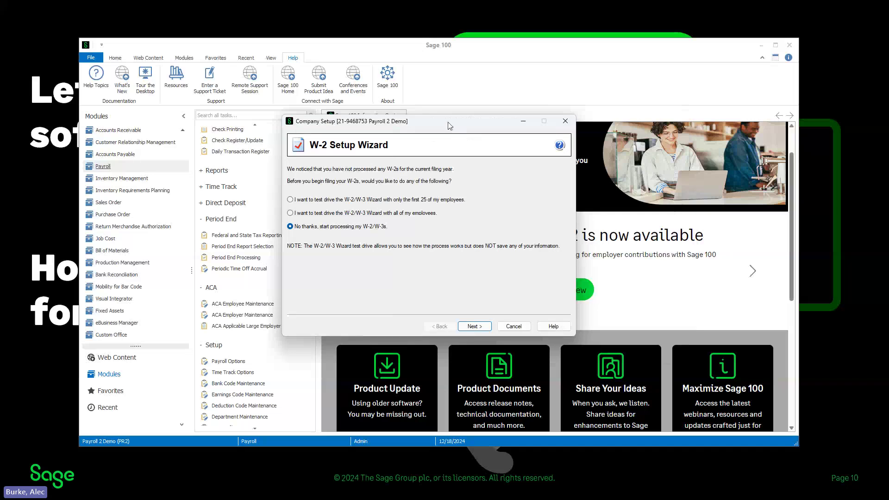
- Start processing the W-2/W-3s without a test drive, accept the company FEIN, and specify a single datafile for the company
drag(444, 126, 409, 118)
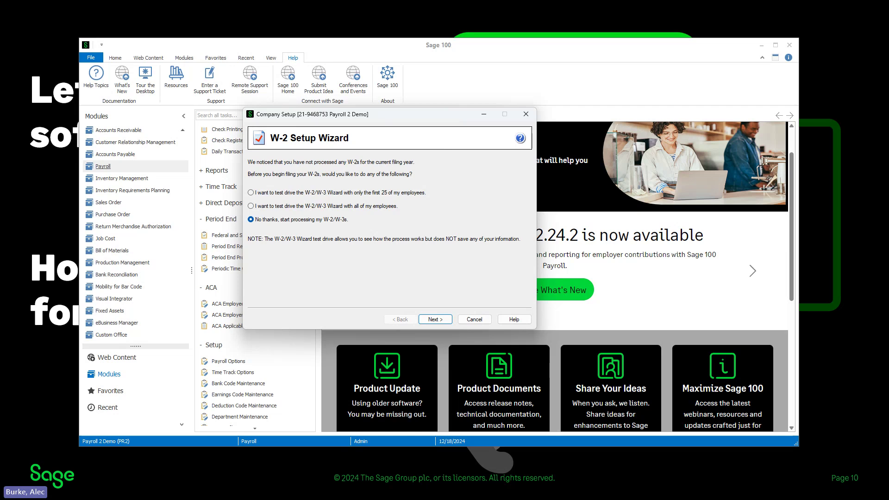
click(433, 319)
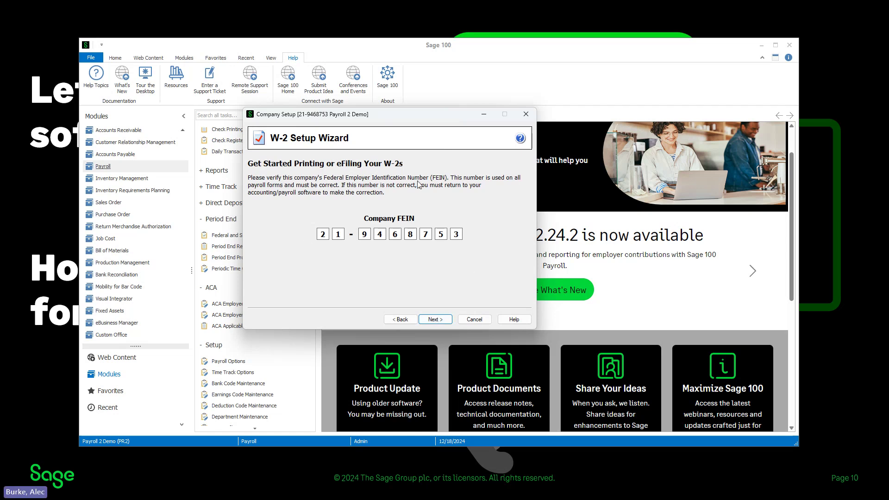
click(435, 320)
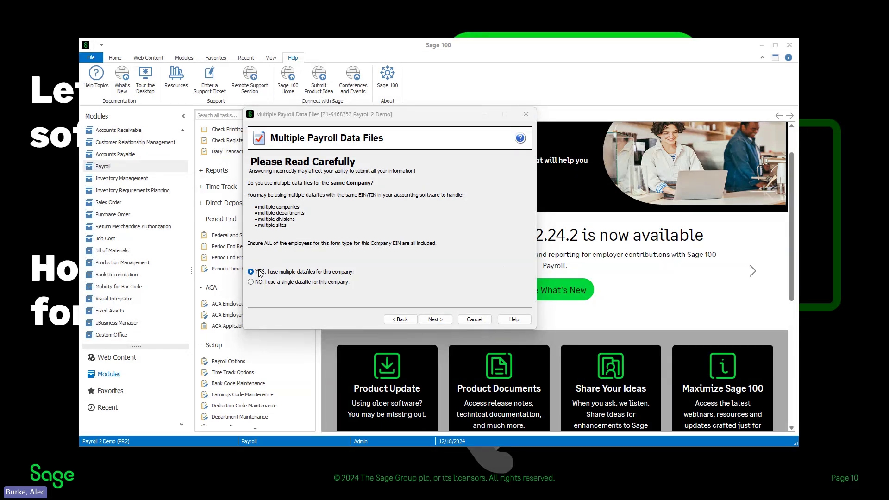
click(286, 283)
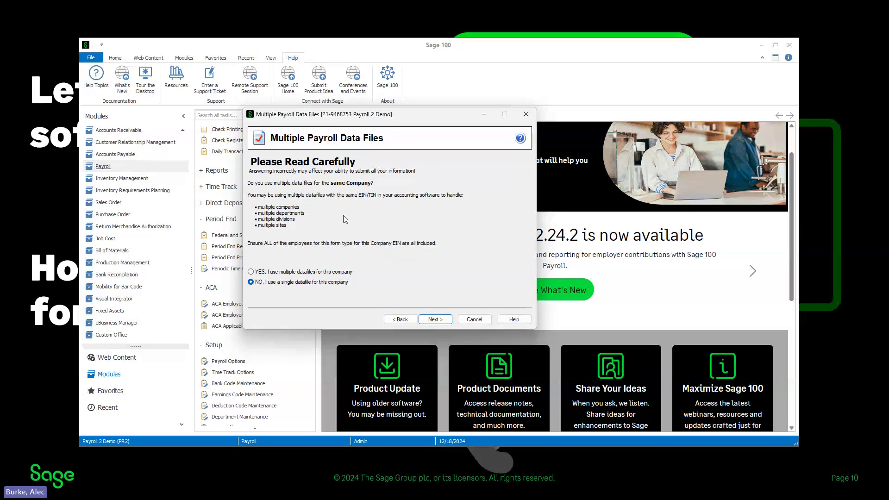
click(439, 322)
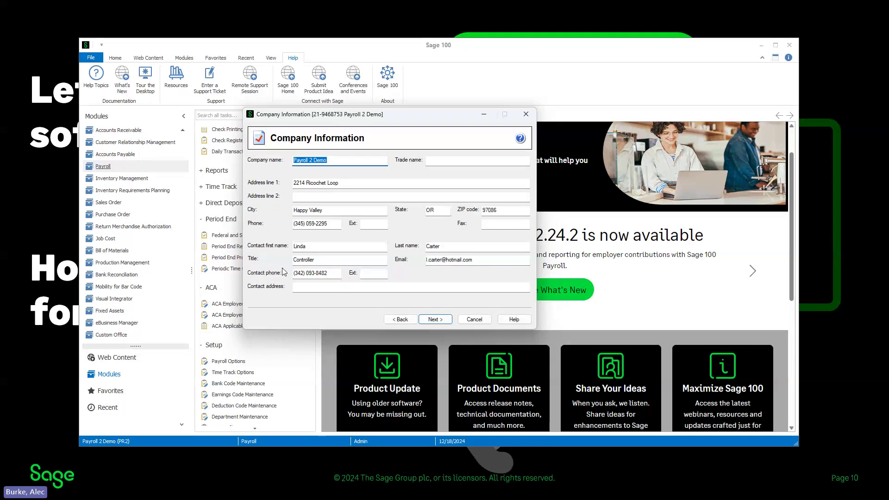
- Accept the company information and identify the filer as filing for their own company/employer
drag(394, 116, 475, 130)
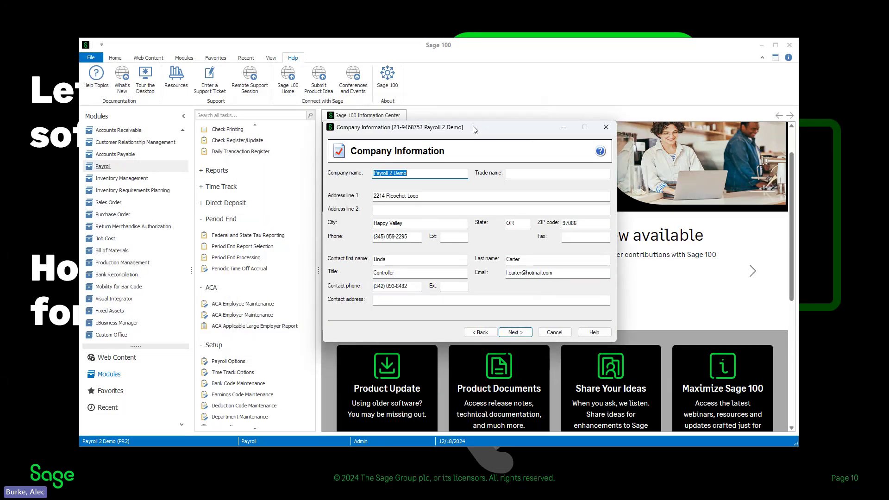
scroll(121, 129, up, 3)
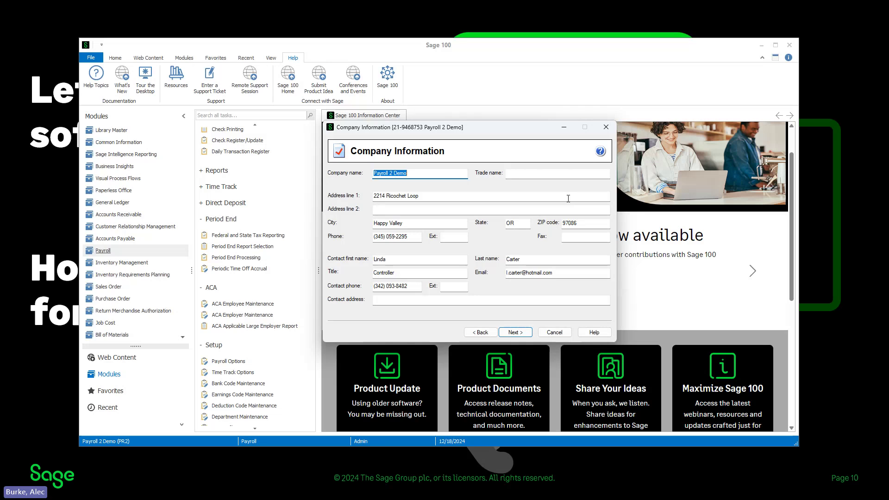
click(515, 333)
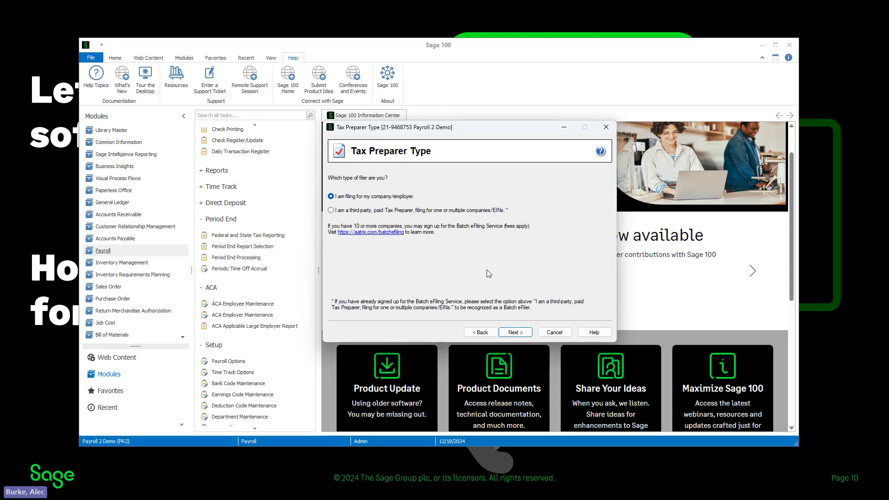
click(517, 332)
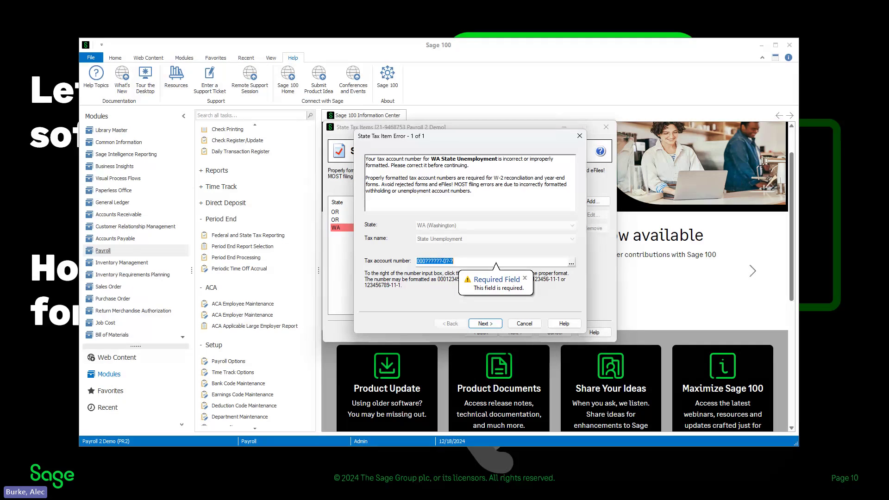
- Enter a properly formatted tax account number for WA State Unemployment and confirm the correction
key(Delete)
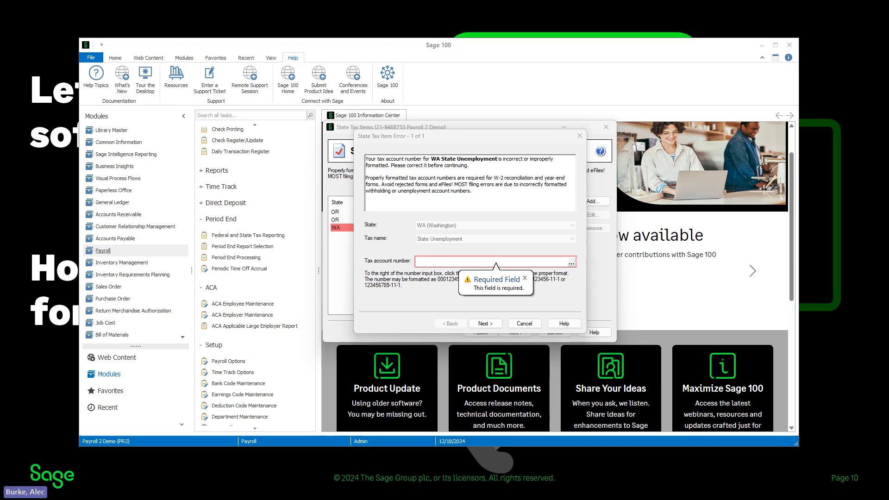
click(528, 315)
drag(443, 260, 455, 259)
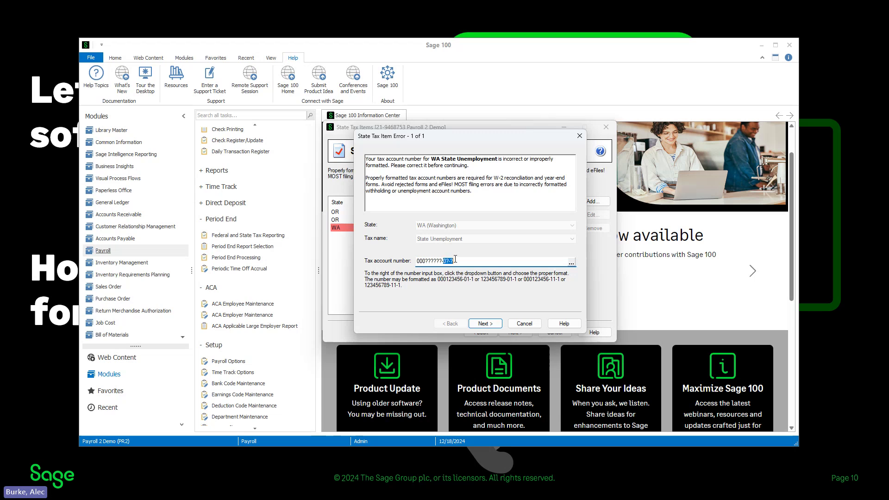
key(Left)
key(Left)
key(Left)
key(Left)
text(343242-03-4)
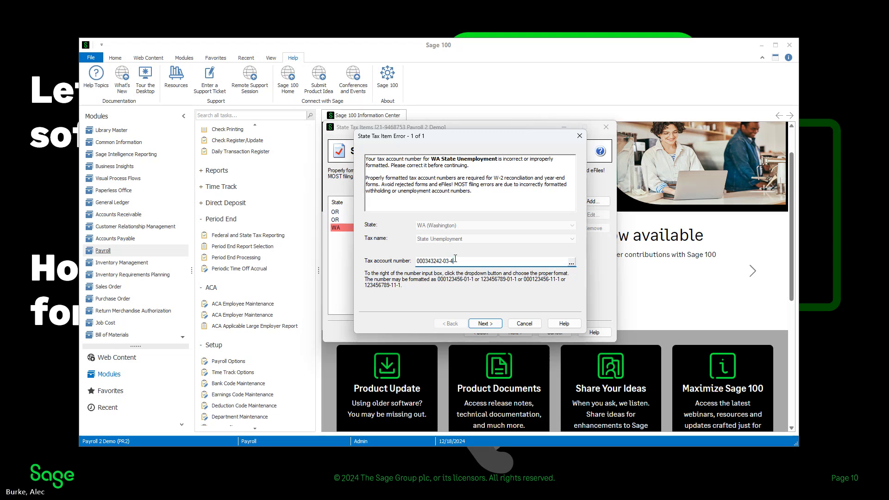
click(483, 324)
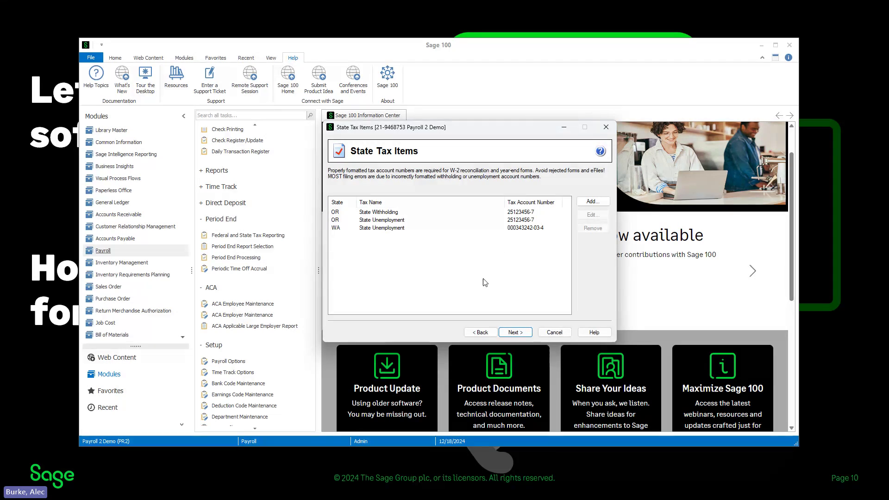
- Accept the state and local tax items, and answer No to employees being exempt from Medicare or Social Security taxes in Data Verification
click(512, 332)
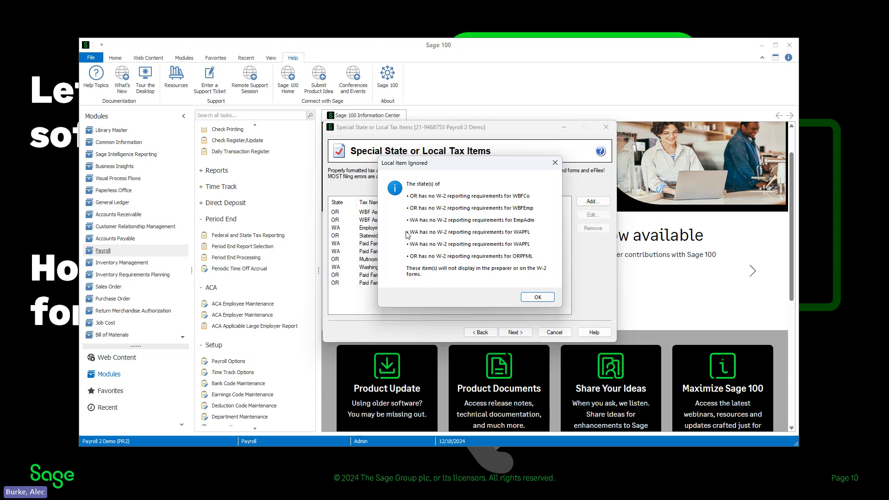
click(532, 297)
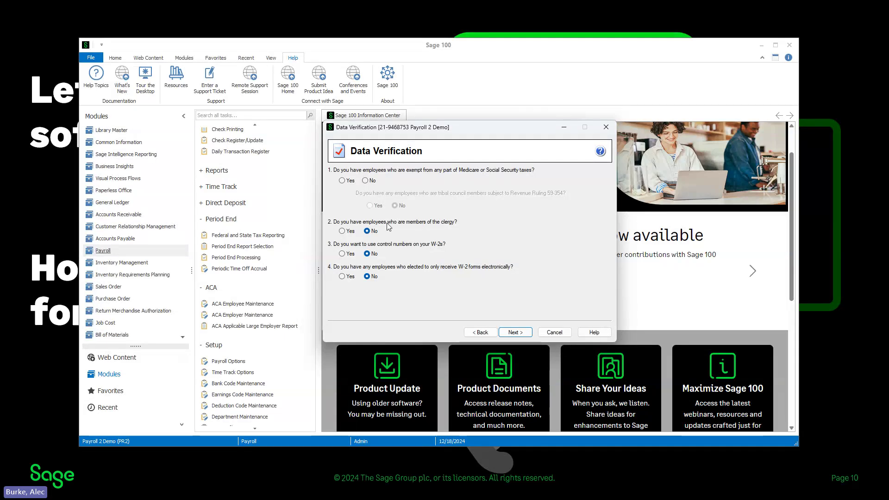
click(371, 182)
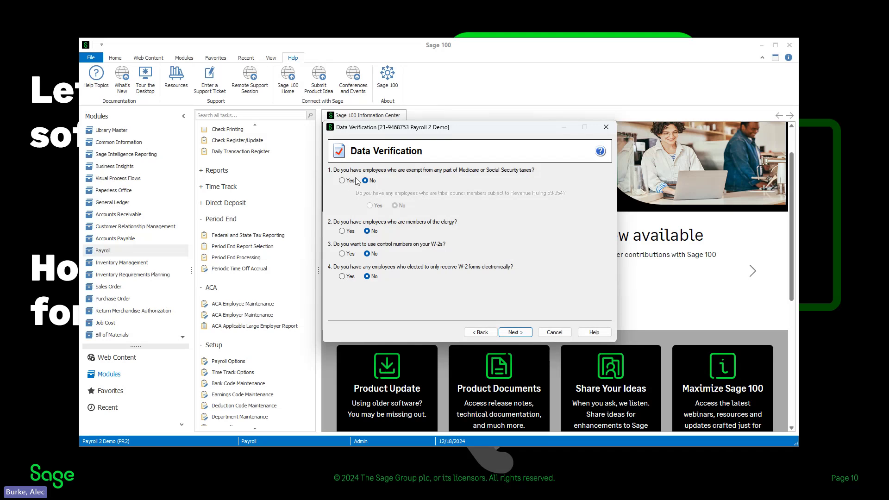
click(514, 333)
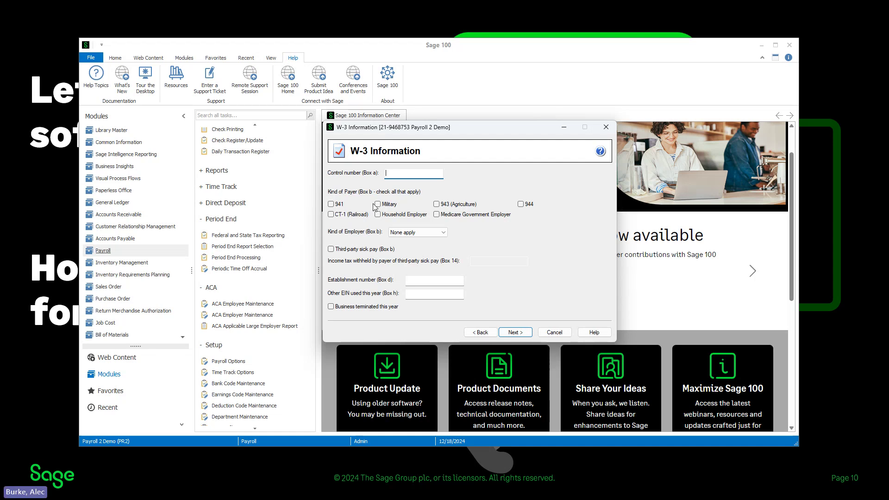
- Set the W-3 kind of payer to 941 and keep employee Social Security Numbers untruncated on printed copies
click(331, 204)
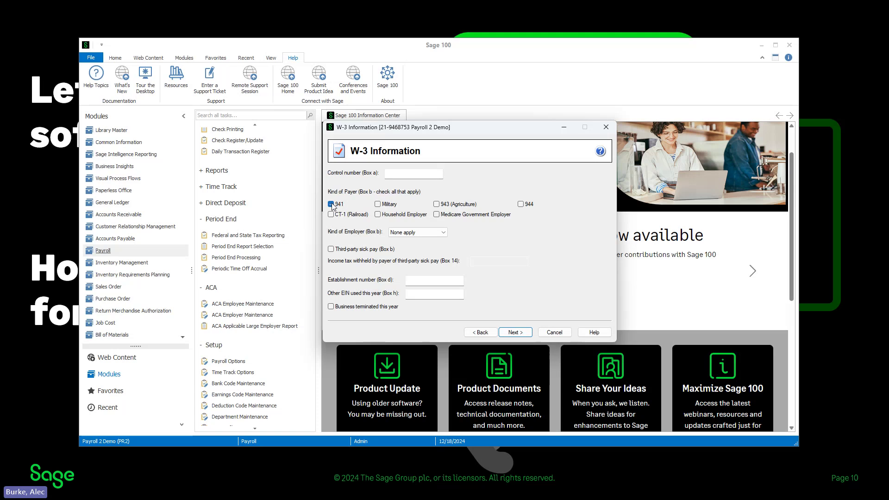
click(513, 333)
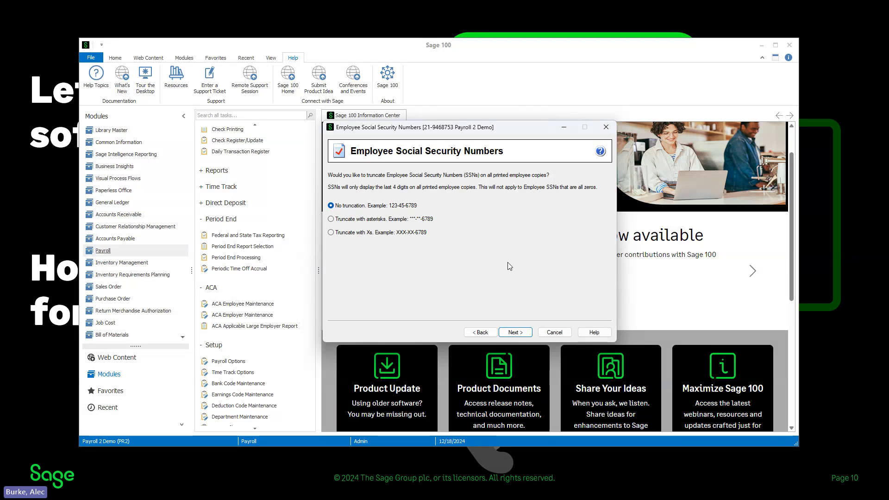
click(515, 333)
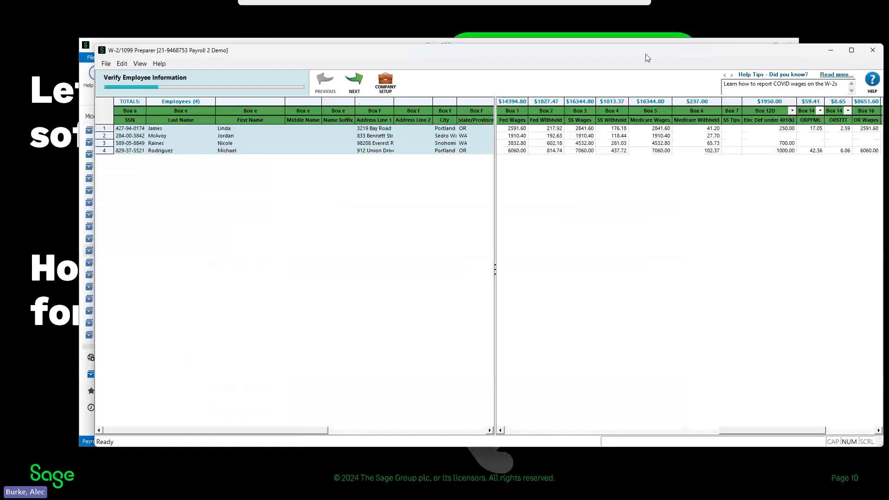
- Run the employee information verification in the W-2/1099 Preparer and review its error description
drag(646, 55, 604, 53)
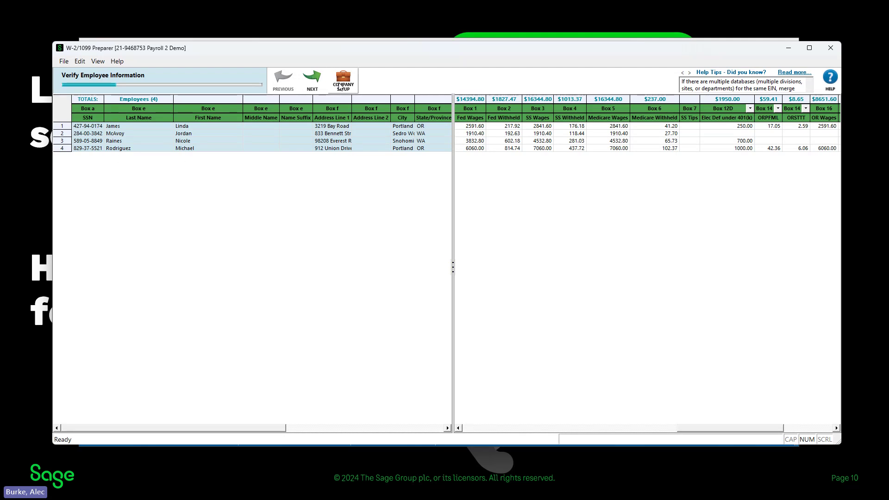
click(78, 63)
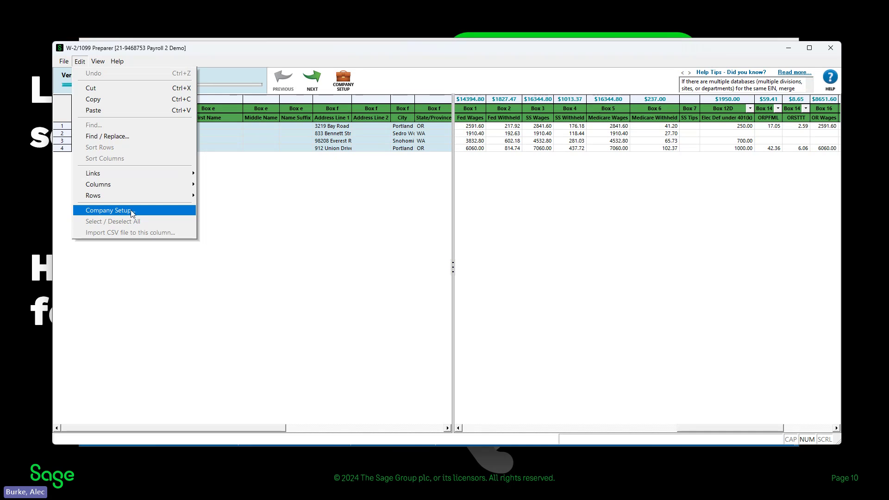
click(449, 62)
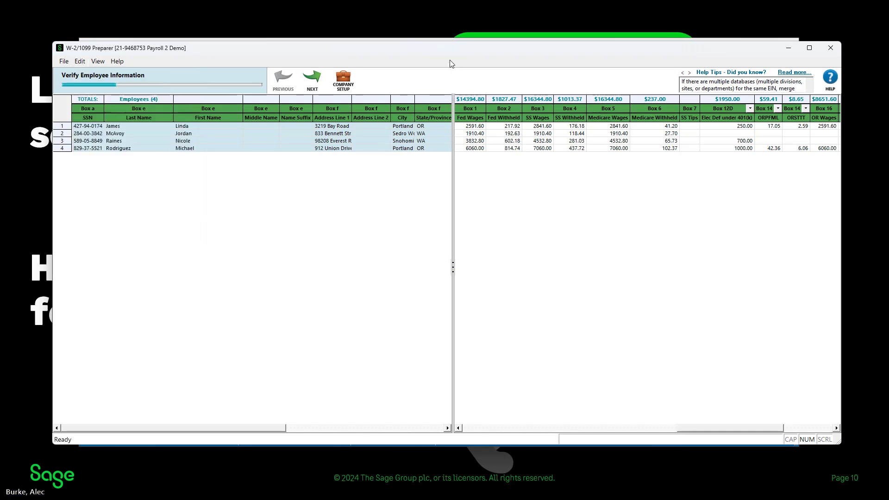
click(307, 85)
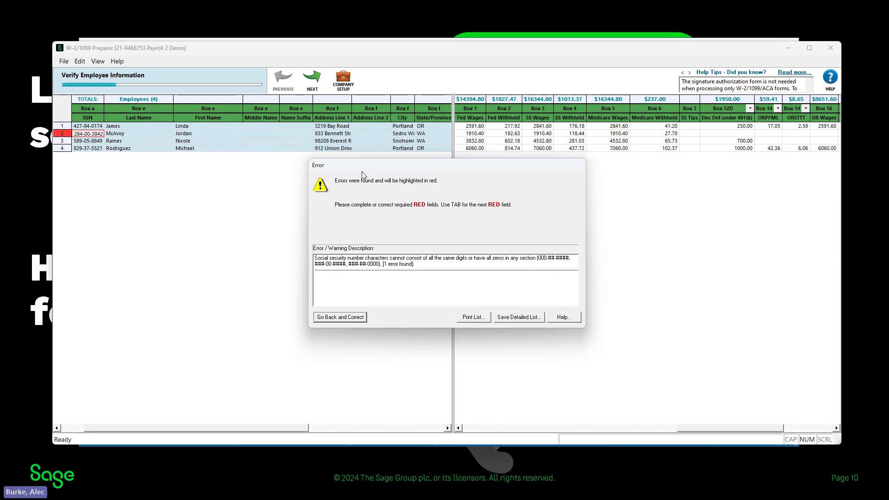
drag(365, 168, 344, 175)
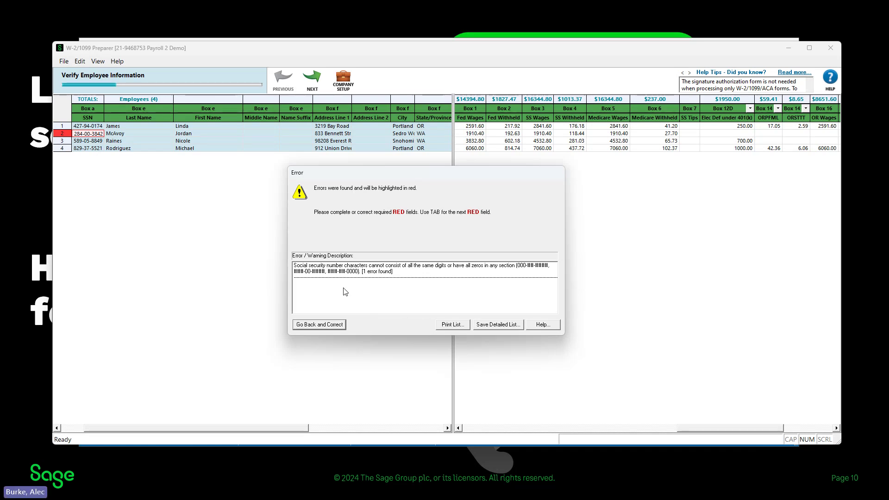
- Leave the error notice and correct the invalid middle section of the Social Security Number for the employee in row 2
click(311, 326)
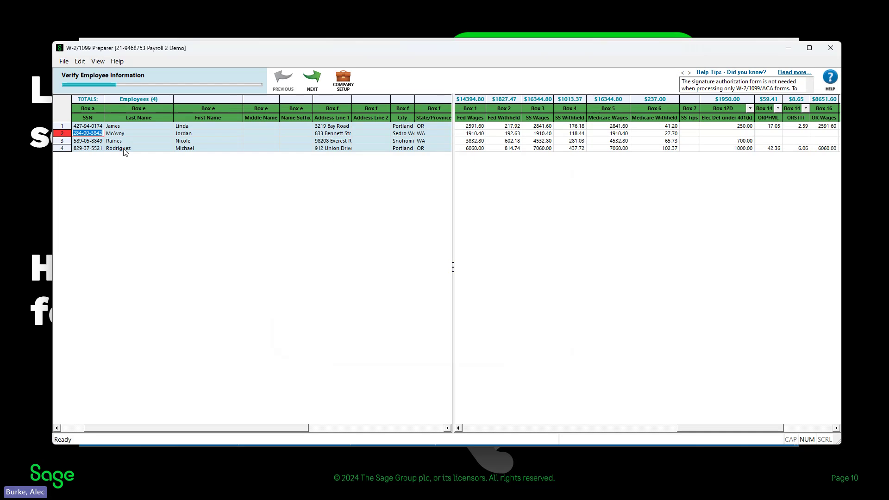
click(86, 133)
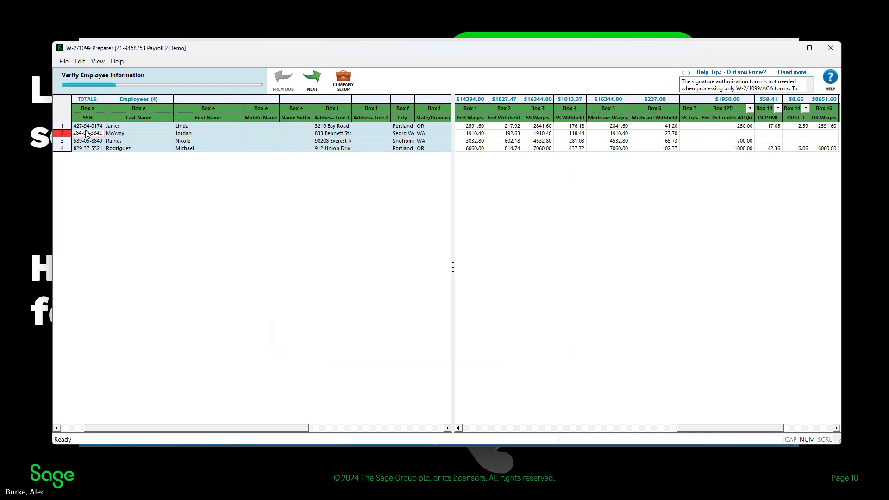
key(Delete)
text(8)
key(Tab)
key(Tab)
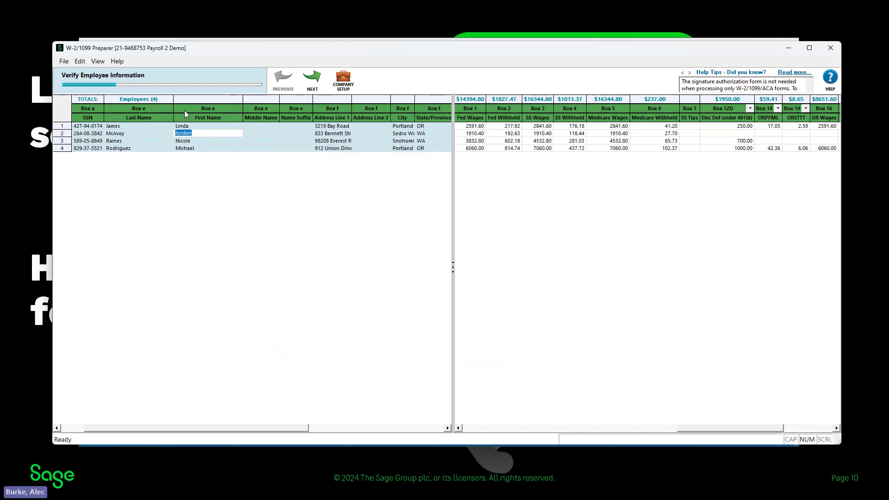
- Continue through the employee, additional employee and federal information checks to Verify State Information
click(318, 80)
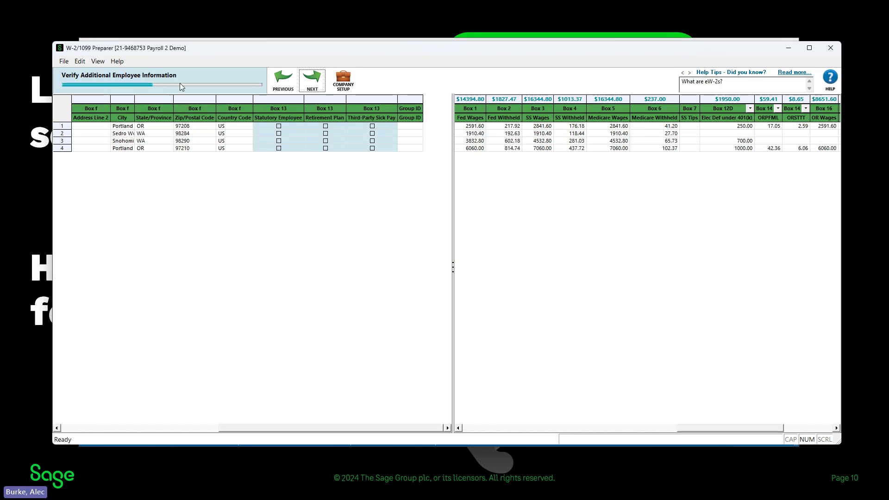
click(310, 80)
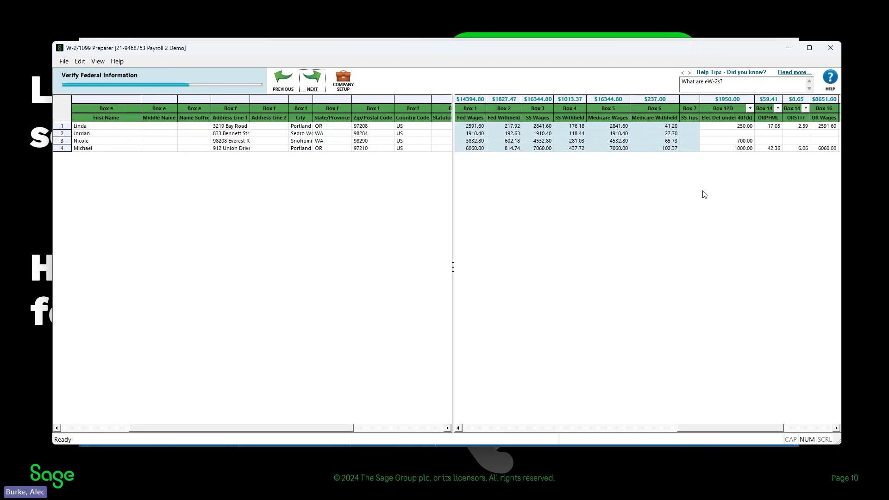
click(302, 83)
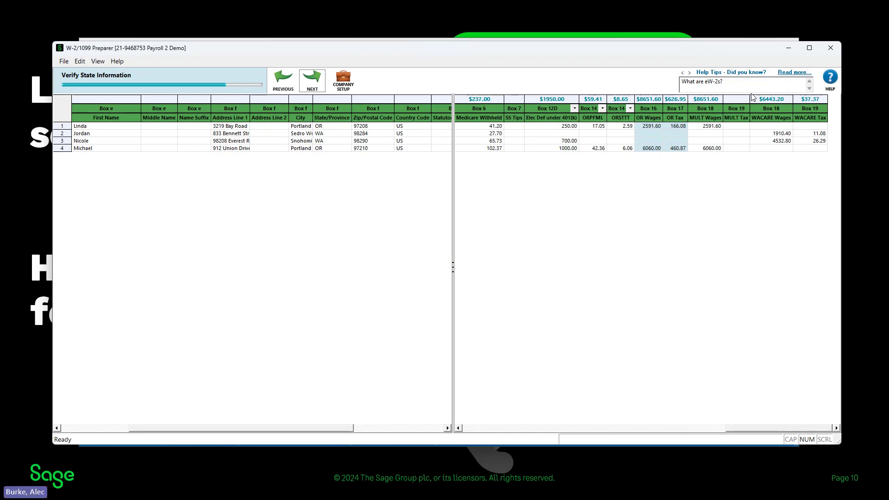
- Switch to the main Sage 100 window and open deduction code 401AMT in Deduction Code Maintenance
drag(718, 54, 718, 63)
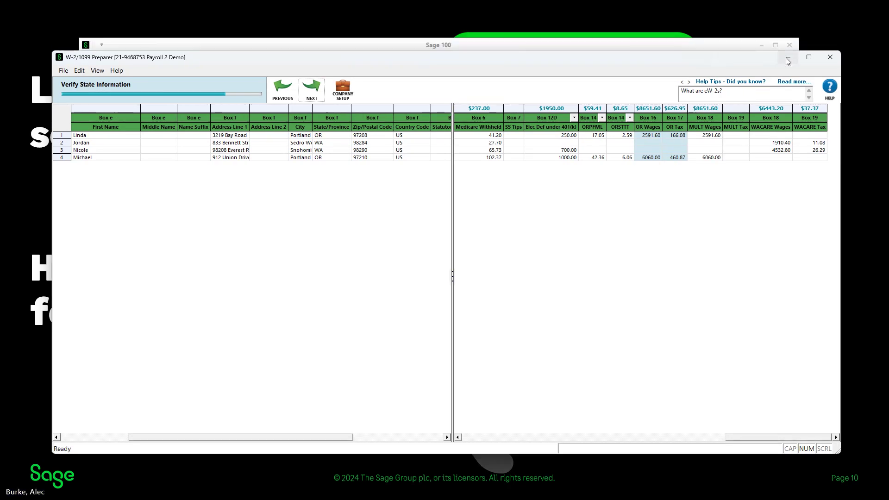
click(731, 47)
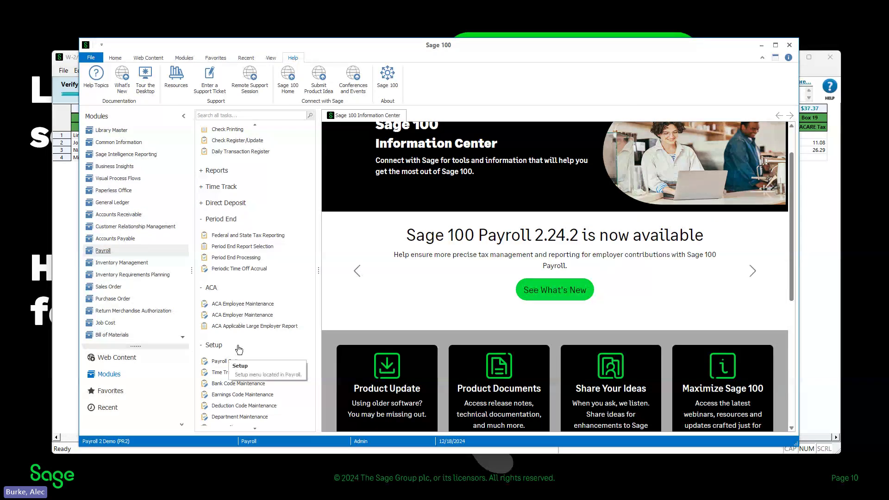
click(237, 405)
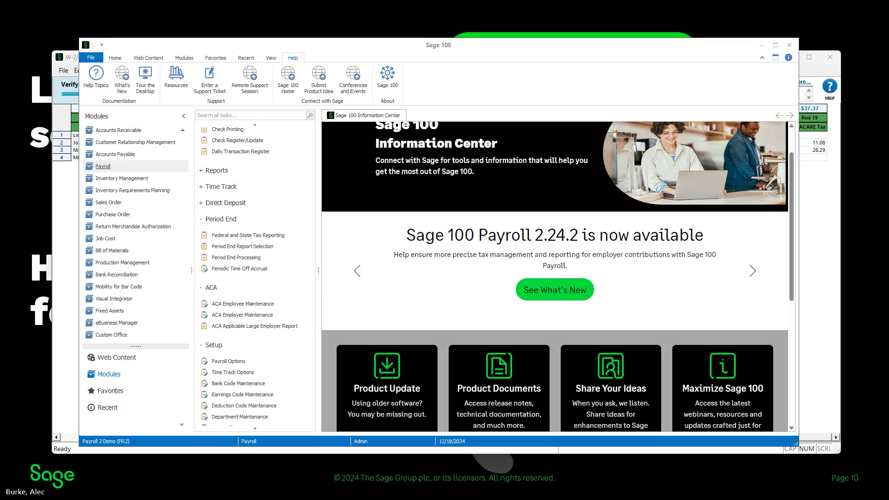
click(311, 125)
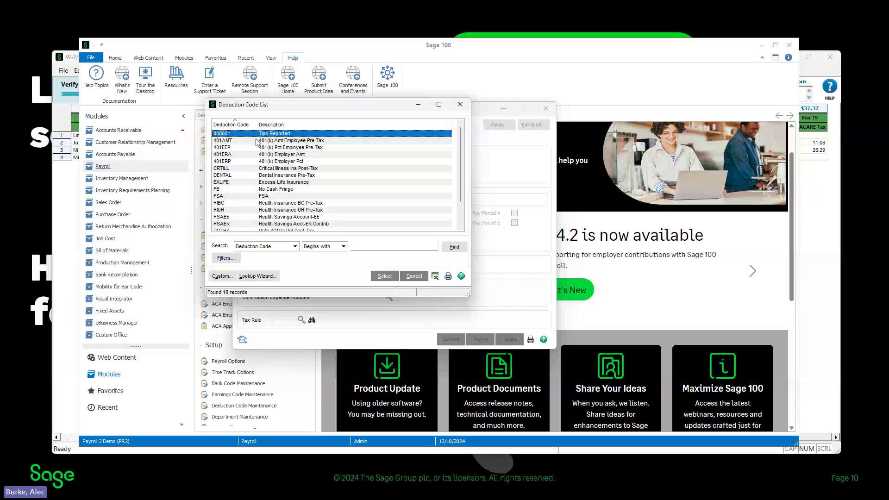
double_click(269, 140)
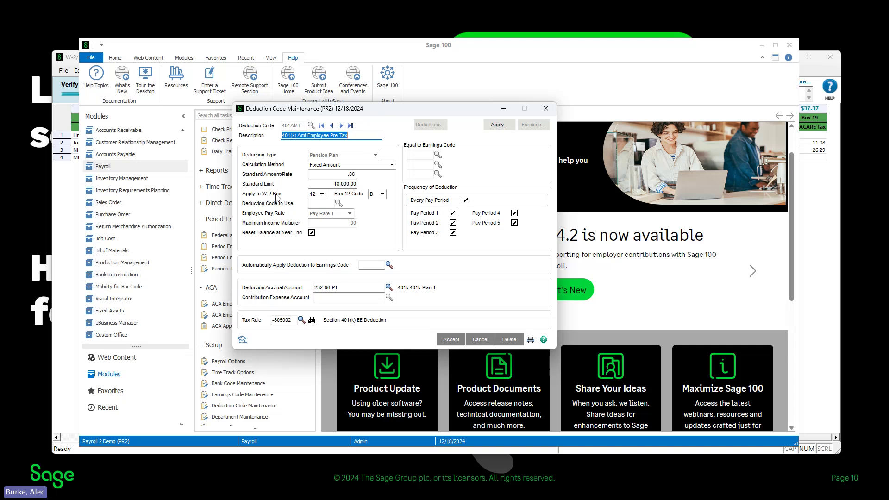
- Check the Apply to W-2 Box and Box 12 Code choices for 401AMT, keep 12 and D, accept and close the record
click(322, 194)
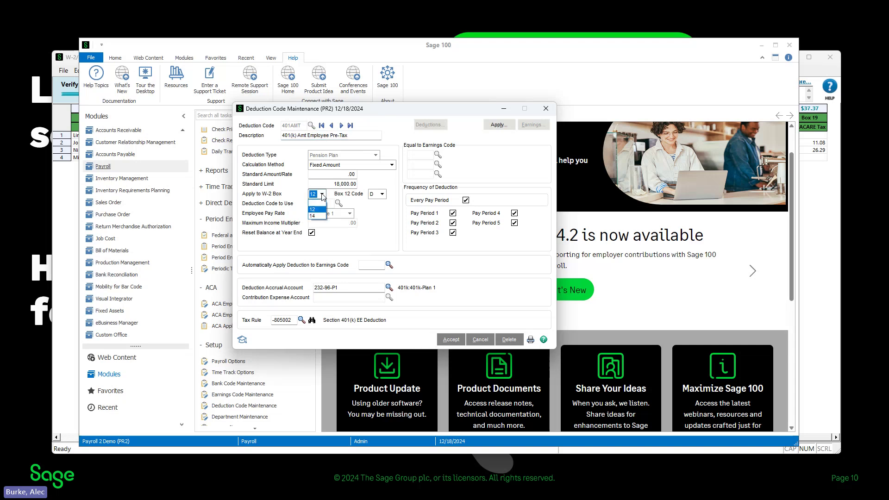
click(322, 196)
click(383, 193)
click(384, 195)
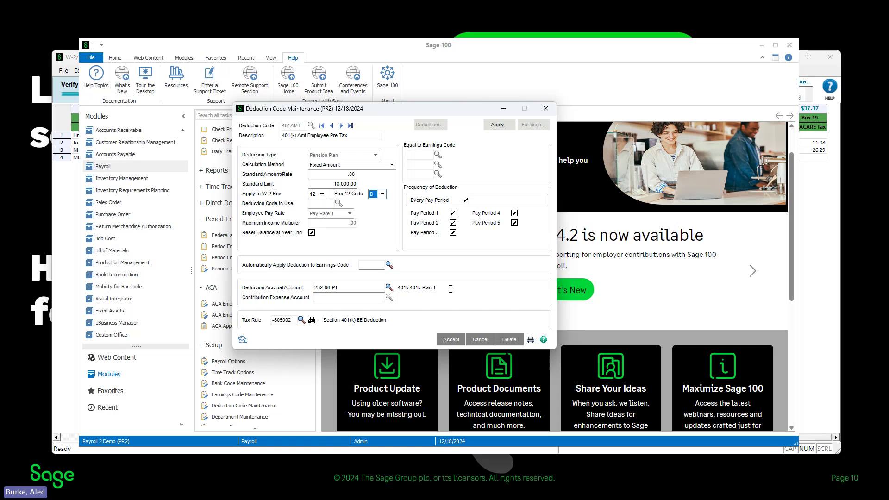
click(458, 339)
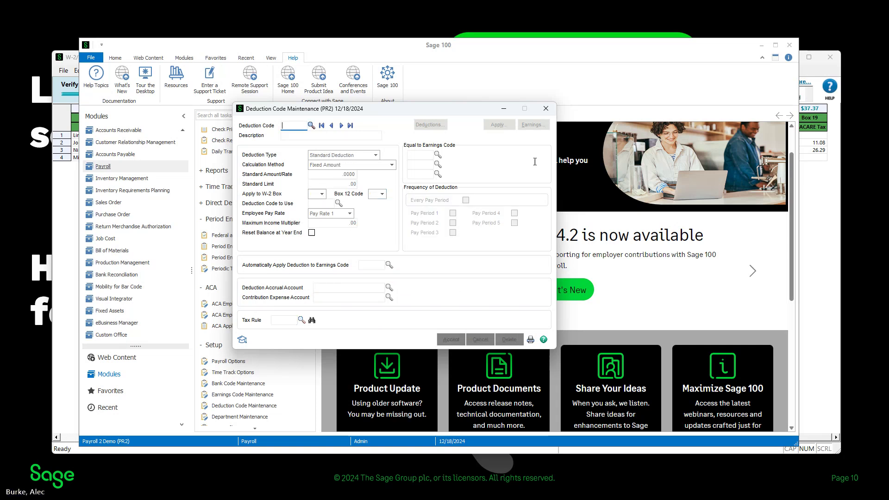
click(545, 108)
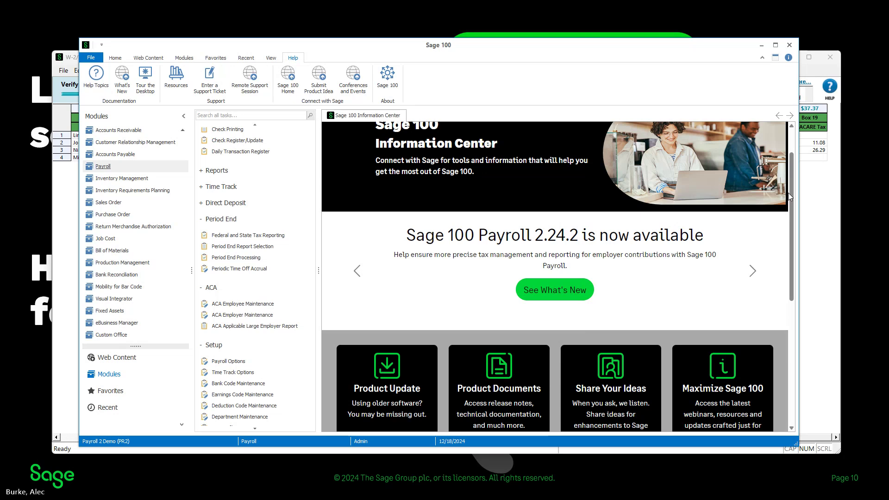
- Return to the W-2/1099 Preparer and view the column editing options for the ORPFML Box 14 column without choosing any
click(818, 199)
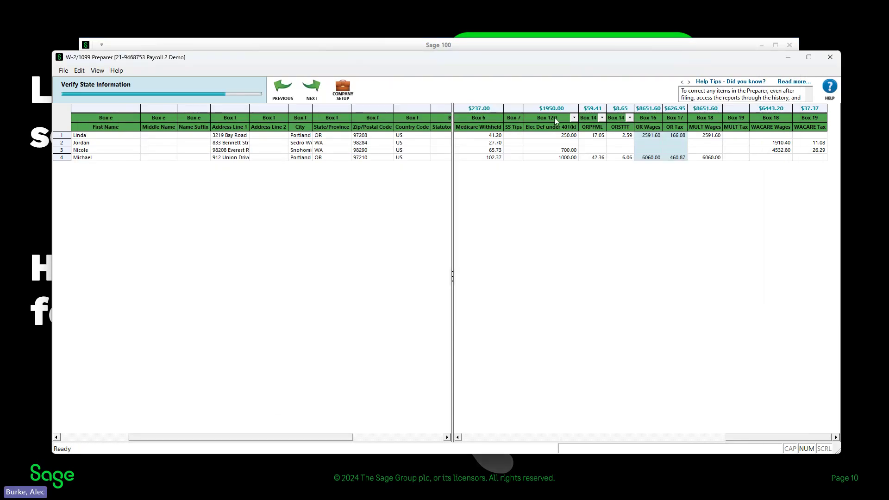
right_click(581, 110)
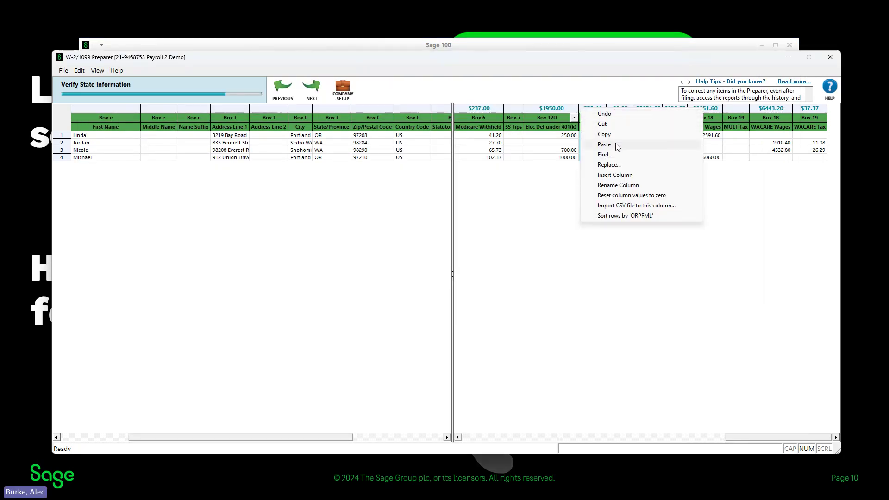
click(602, 73)
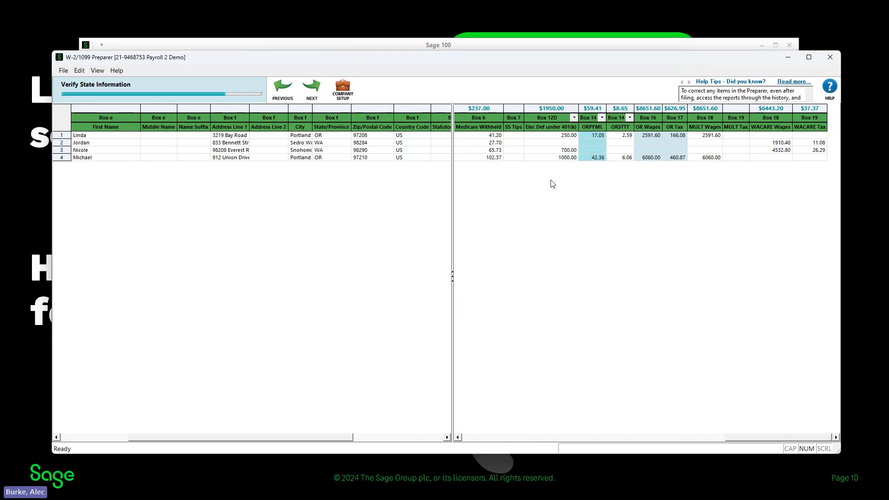
- Finish the state and unassigned column checks, agree to the Important Notice and continue to W-2 Printing and Filing Options
click(311, 91)
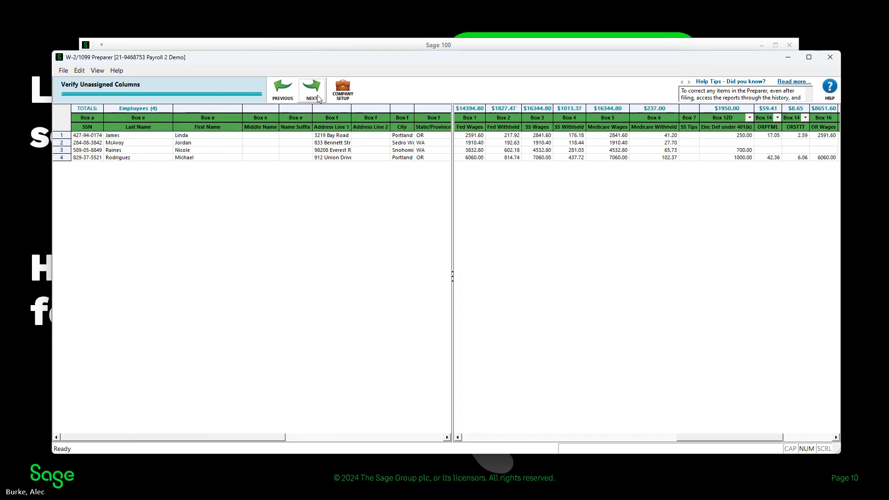
click(312, 93)
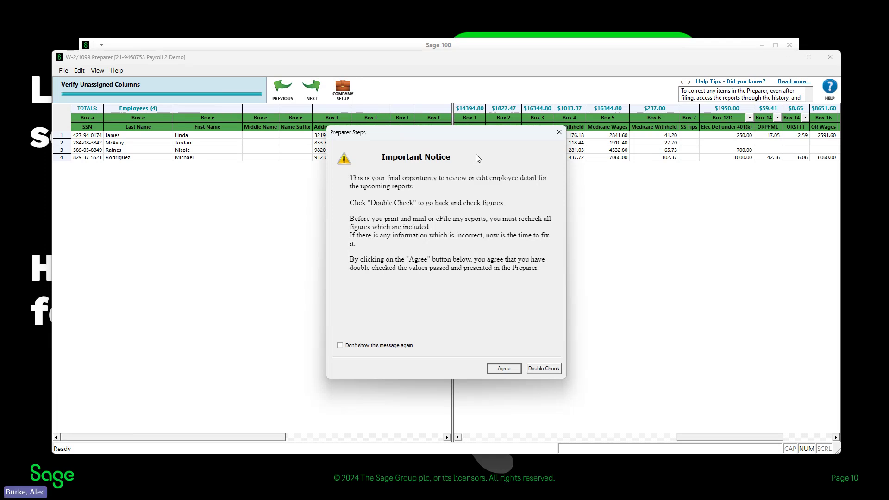
click(504, 369)
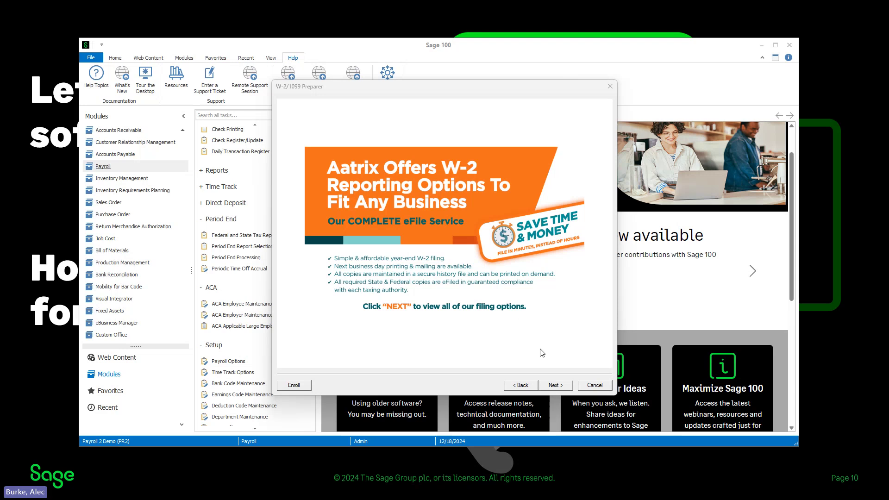
click(555, 386)
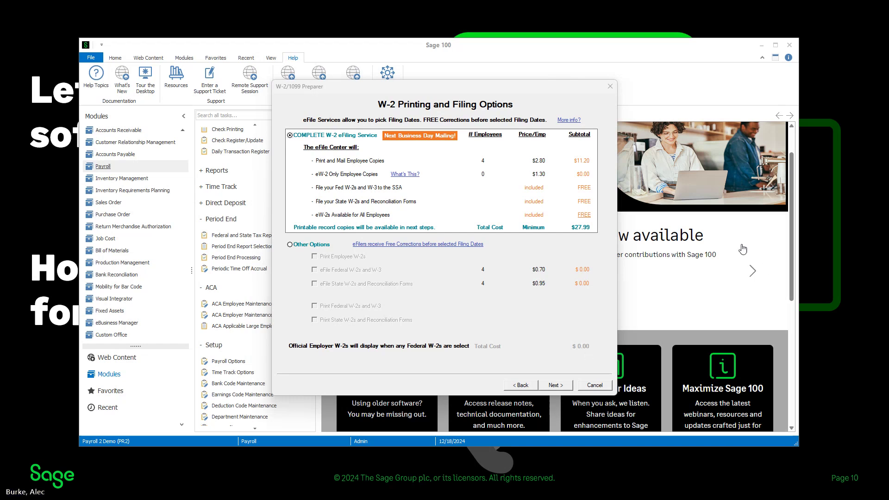
key(alt+Tab)
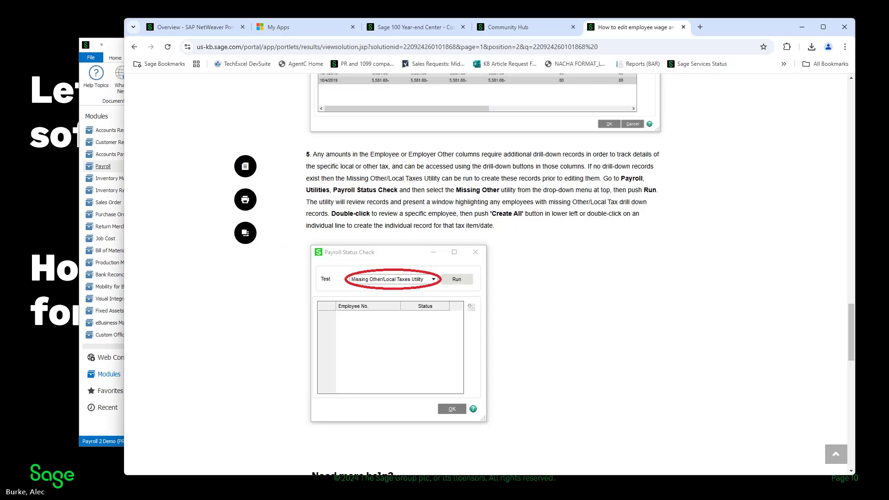
click(683, 27)
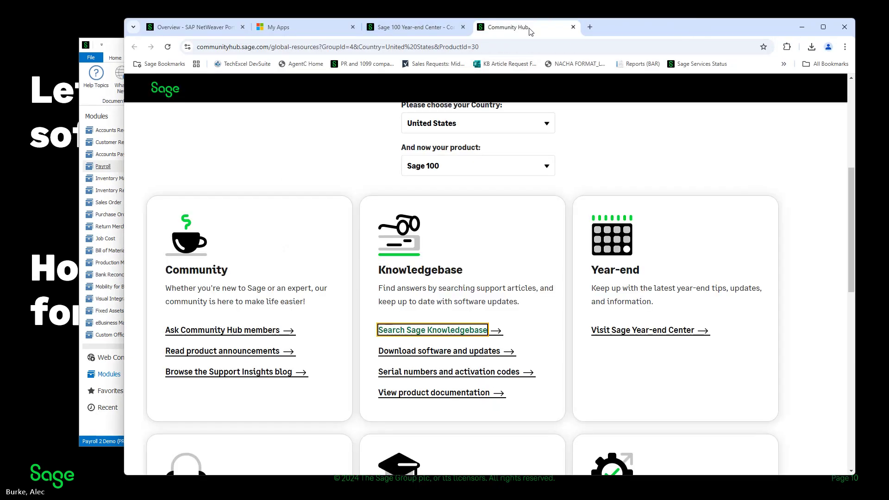
click(426, 331)
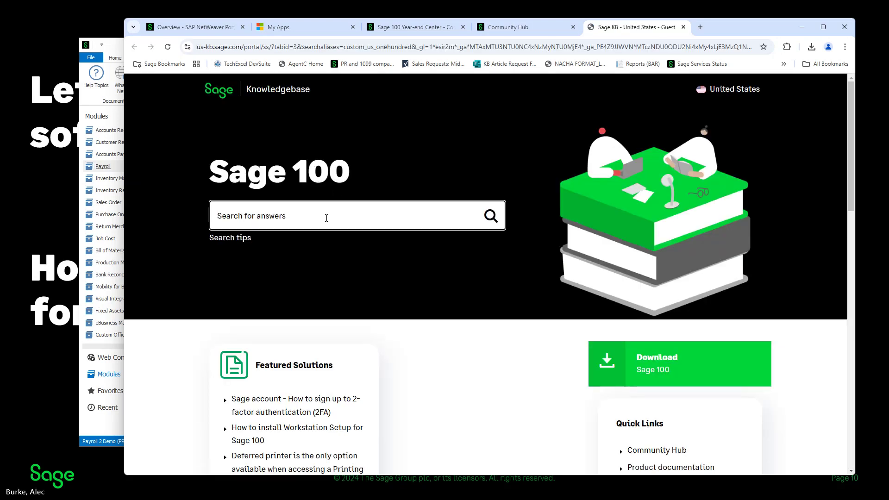
key(ctrl+v)
key(Return)
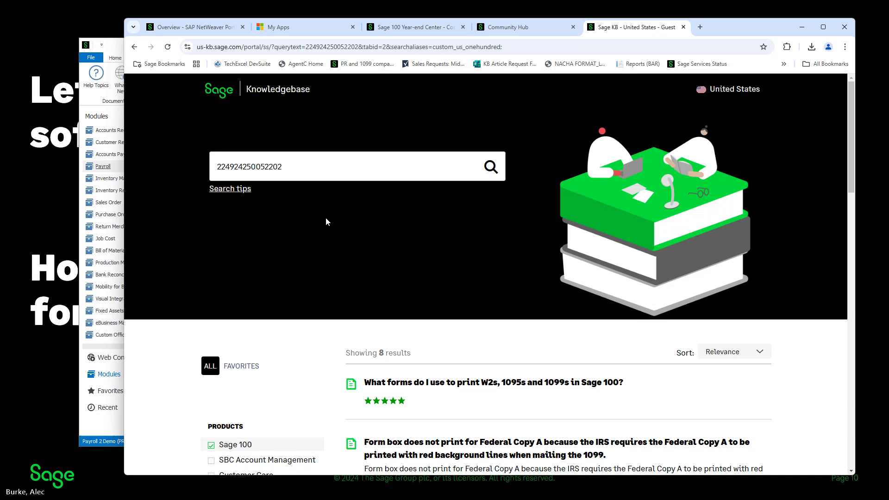
click(502, 384)
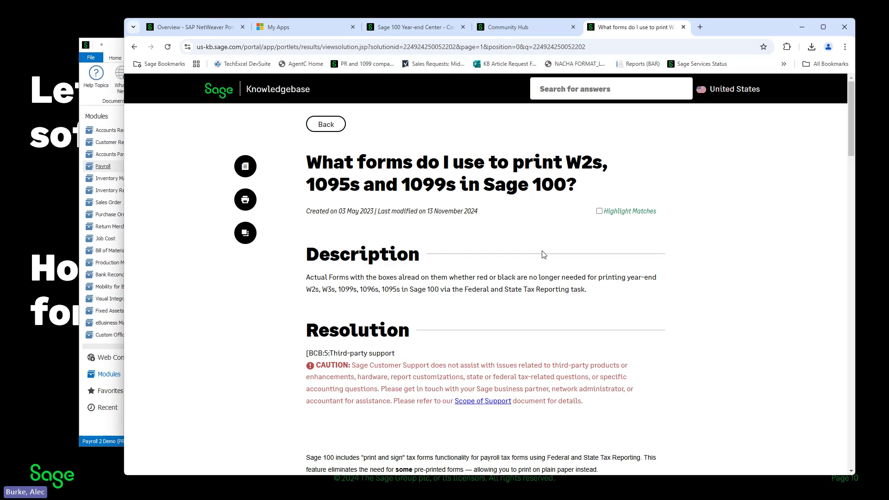
- Examine the article's print-and-sign explanation and its W2/W3 plain and perforated paper requirements
scroll(543, 256, down, 7)
scroll(546, 253, down, 1)
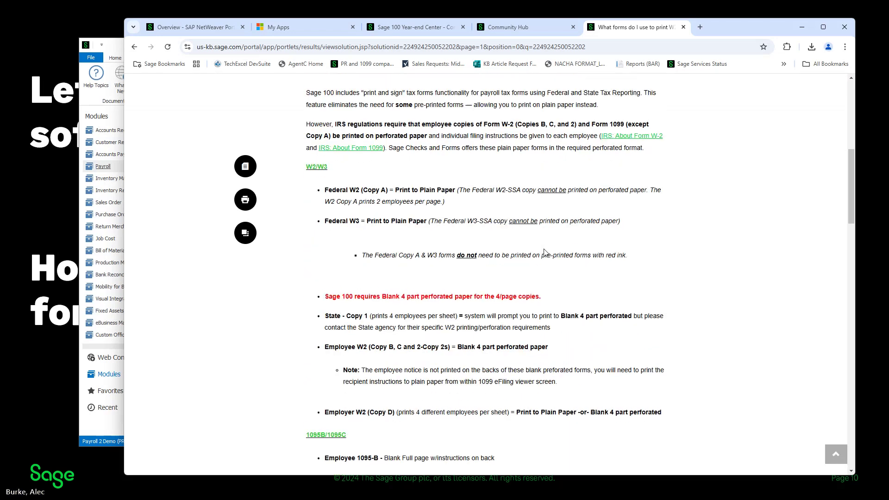
scroll(676, 264, up, 1)
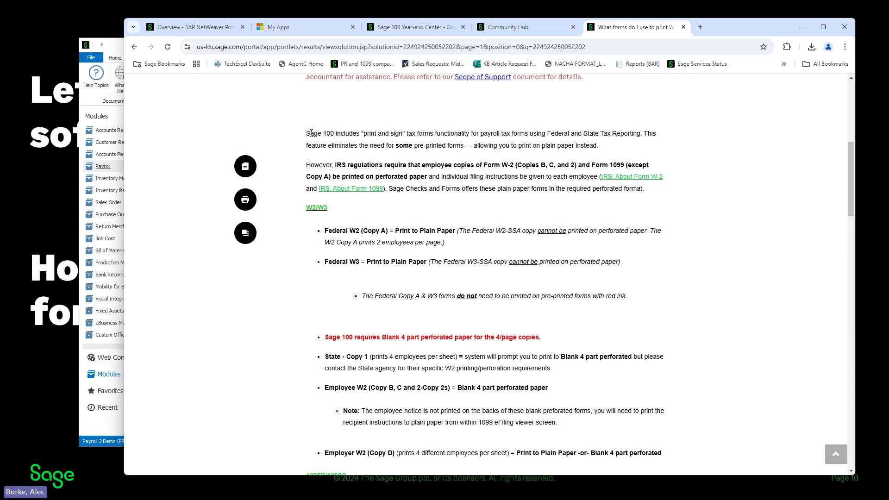
drag(306, 133, 582, 143)
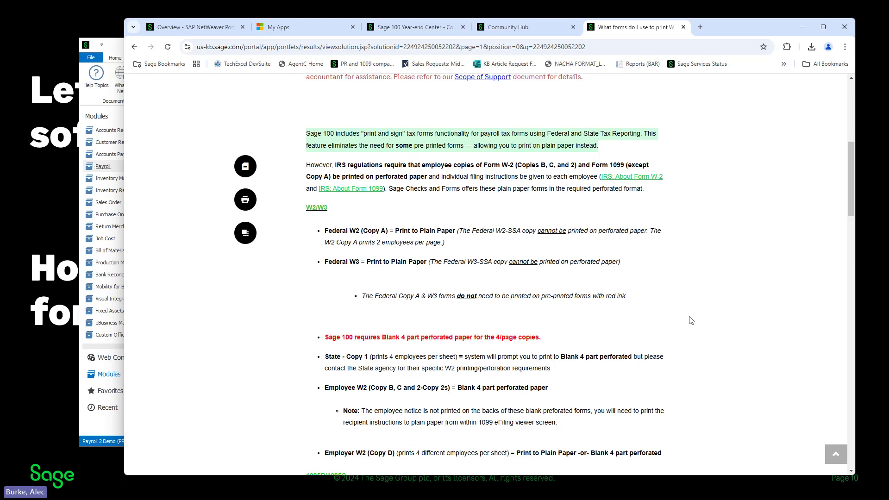
scroll(635, 337, down, 4)
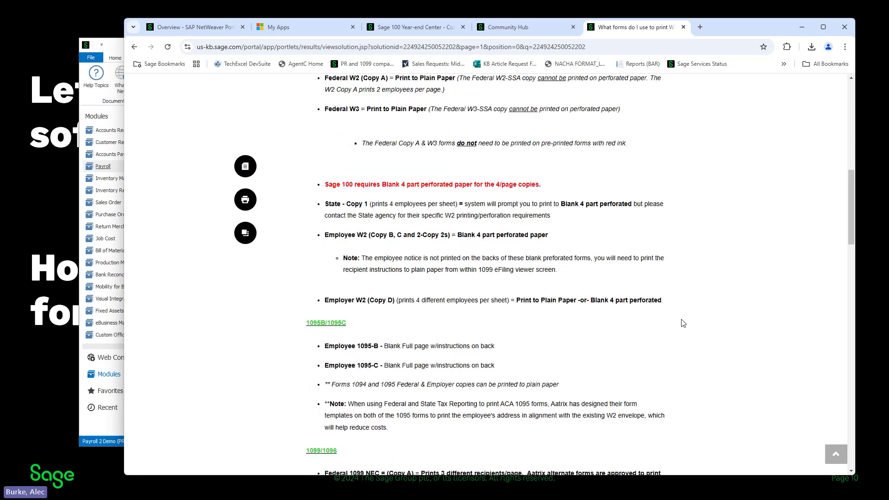
scroll(726, 307, up, 3)
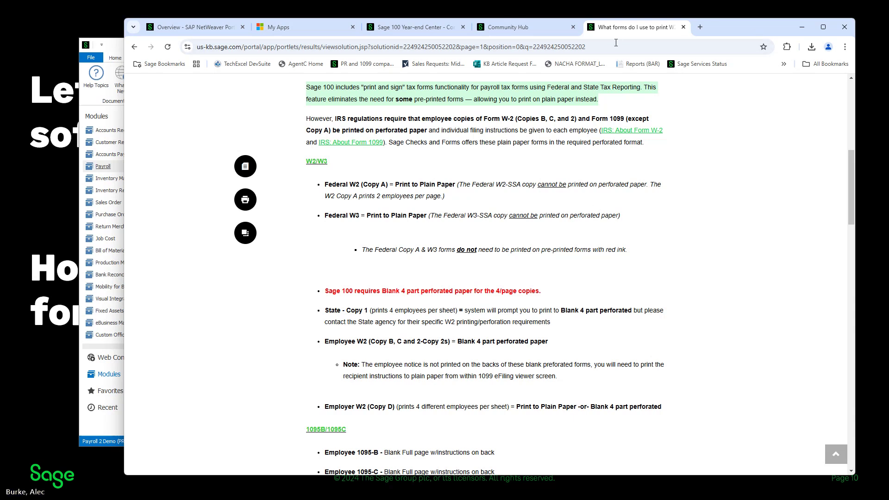
scroll(401, 120, up, 4)
scroll(400, 120, up, 4)
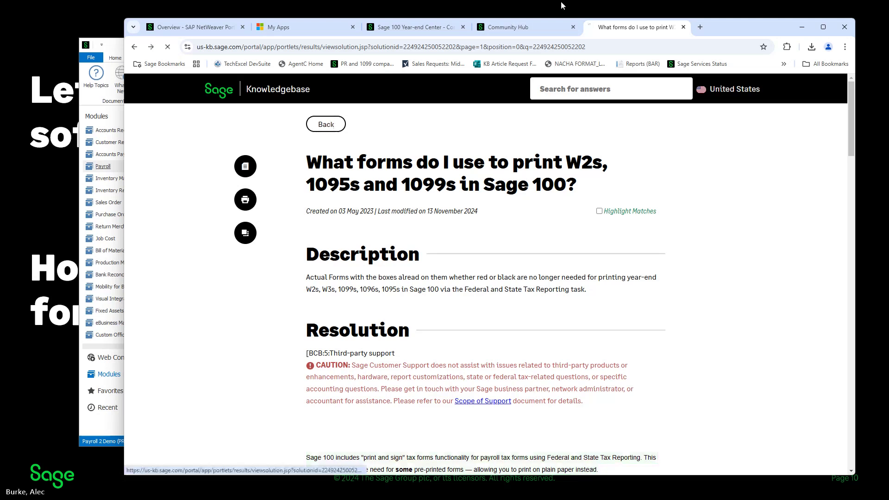
- Leave the article, minimize the browser and reposition the W-2 Printing and Filing Options window in the W-2/1099 Preparer
key(alt+Left)
click(801, 27)
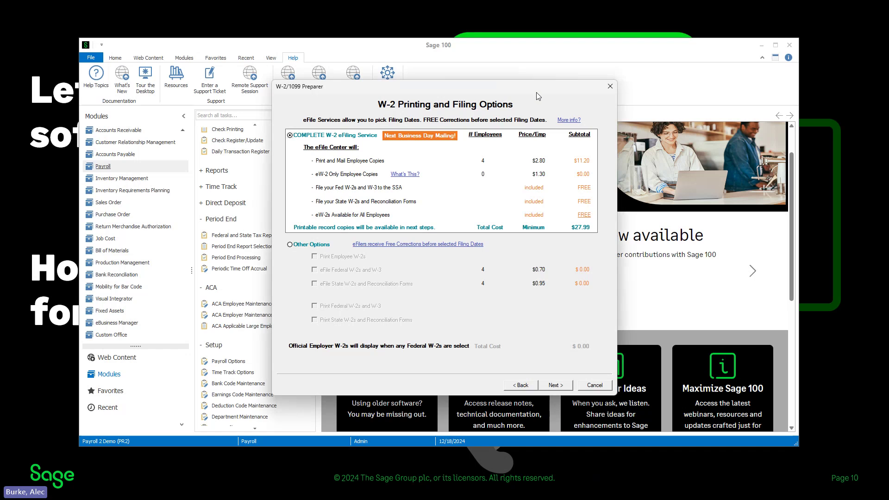
drag(526, 83, 507, 97)
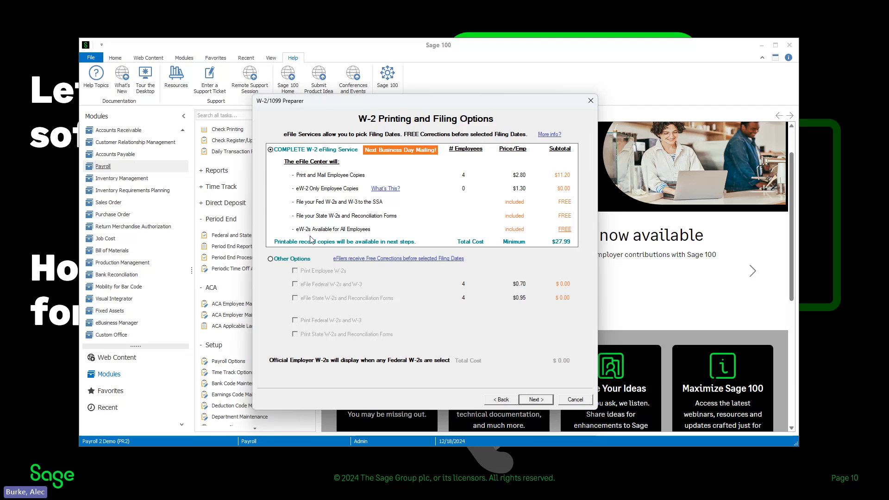
- Choose Other Options with no eFiling and select printing of Employee W-2s, Federal W-2s and W-3, and State W-2s and Reconciliation Forms
click(296, 260)
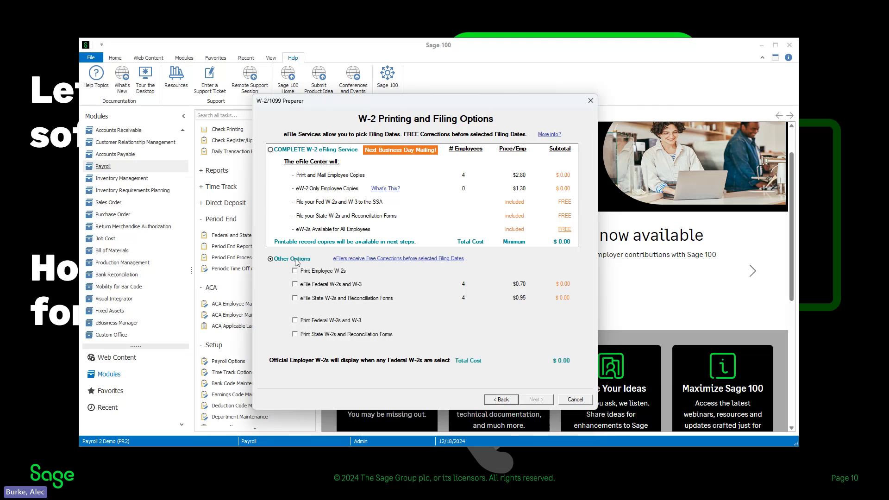
click(296, 271)
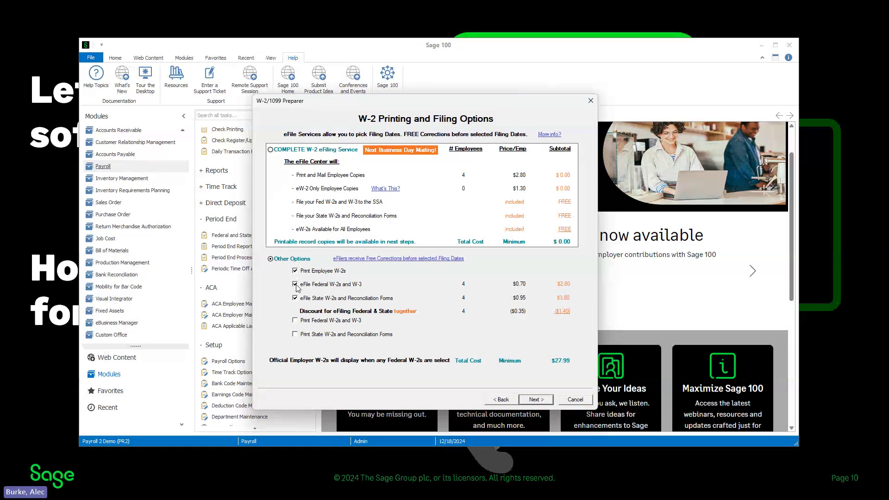
click(296, 284)
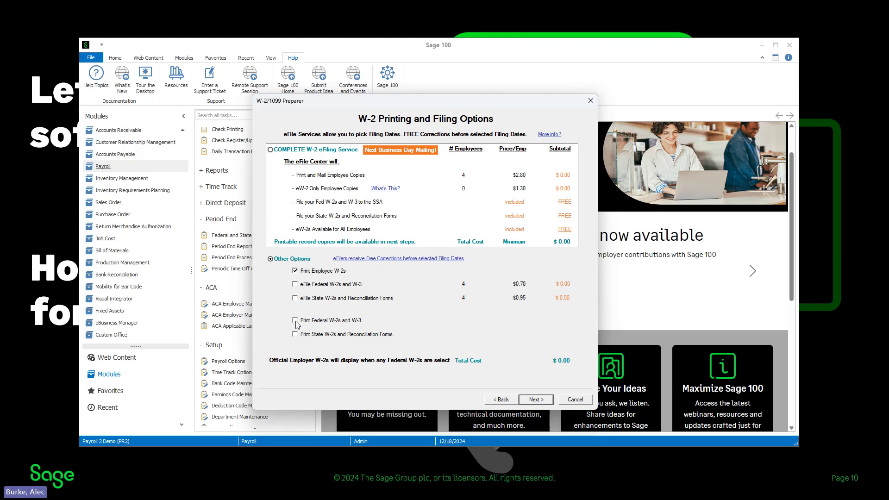
click(296, 321)
click(518, 320)
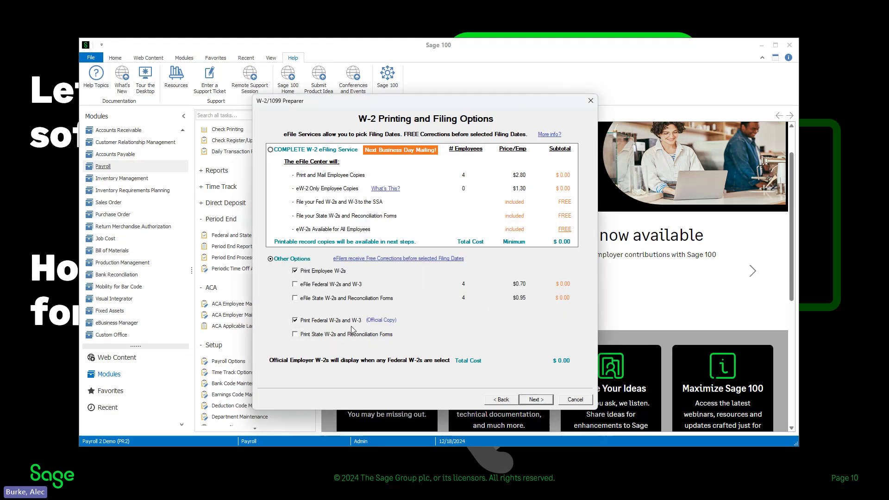
click(295, 335)
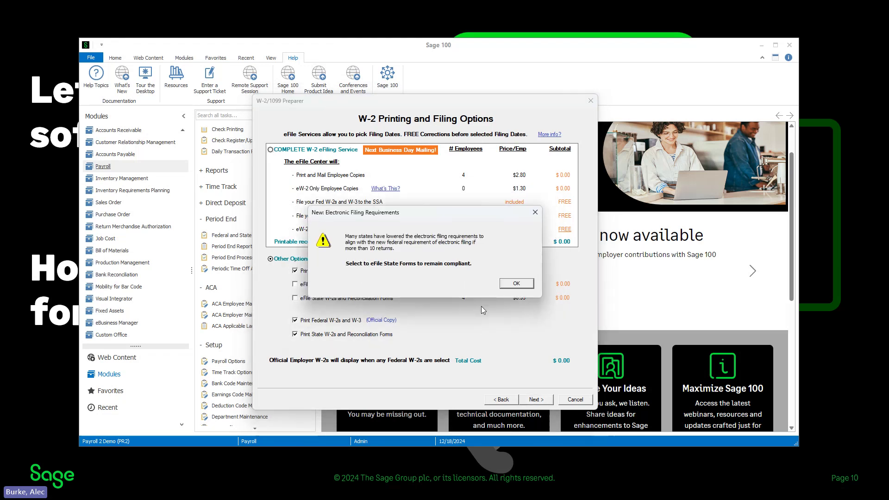
click(516, 283)
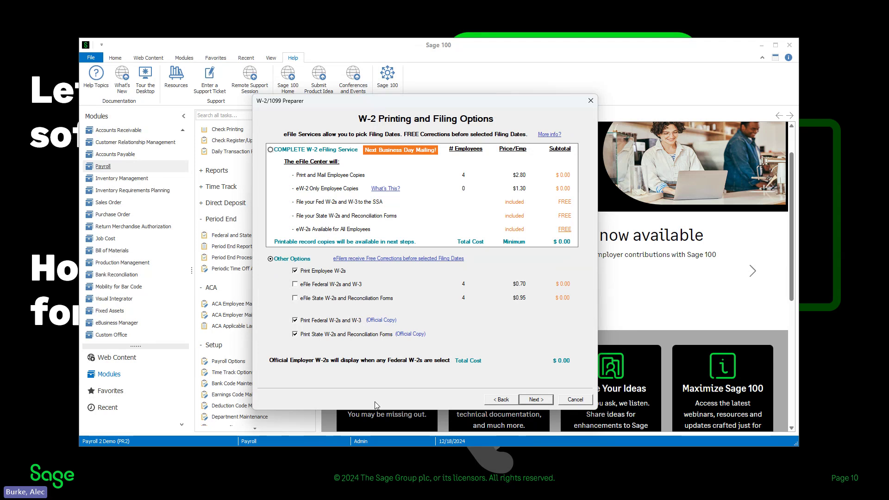
- Continue without the COMPLETE W-2 eFile Service, keep OR - Oregon as the filing state, and proceed through Review Data to the forms
click(535, 401)
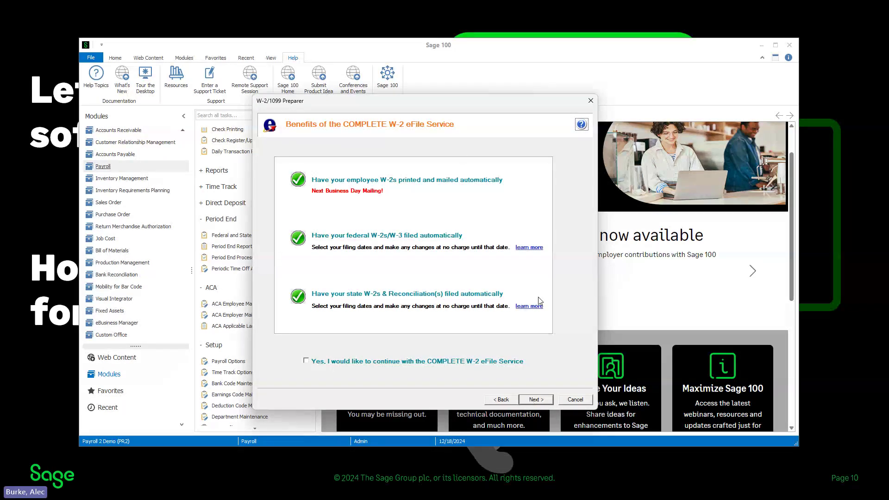
click(536, 399)
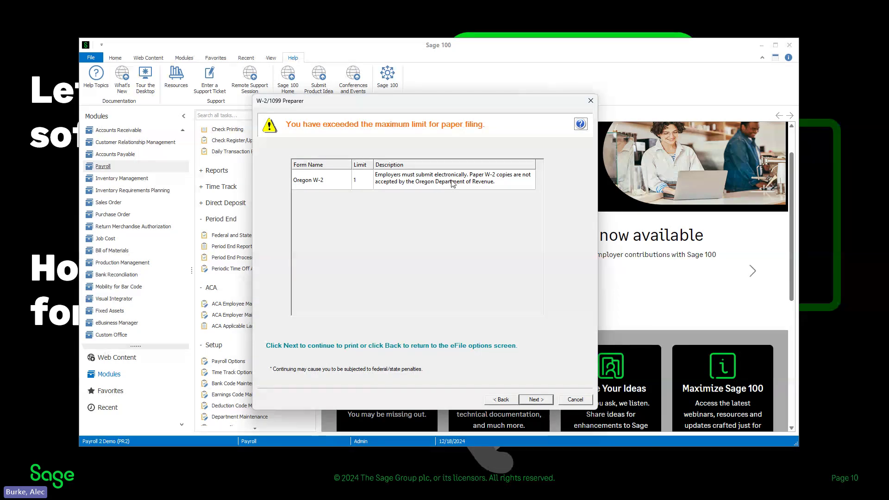
click(537, 401)
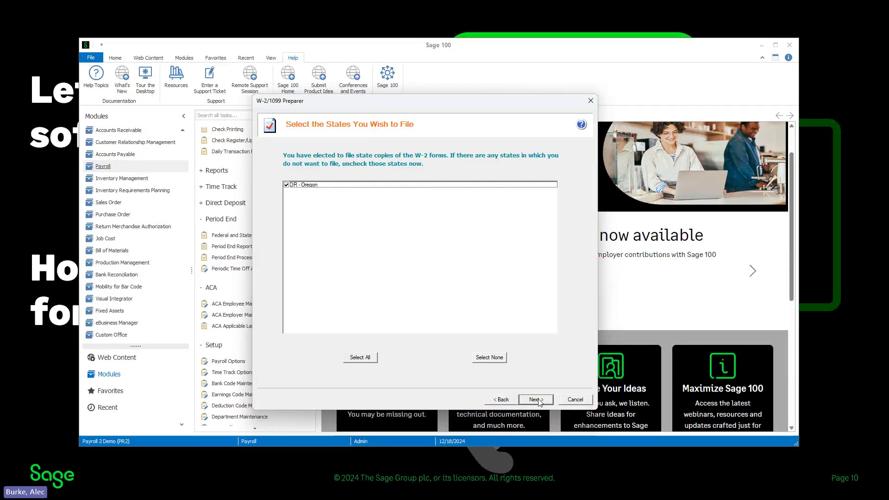
click(537, 400)
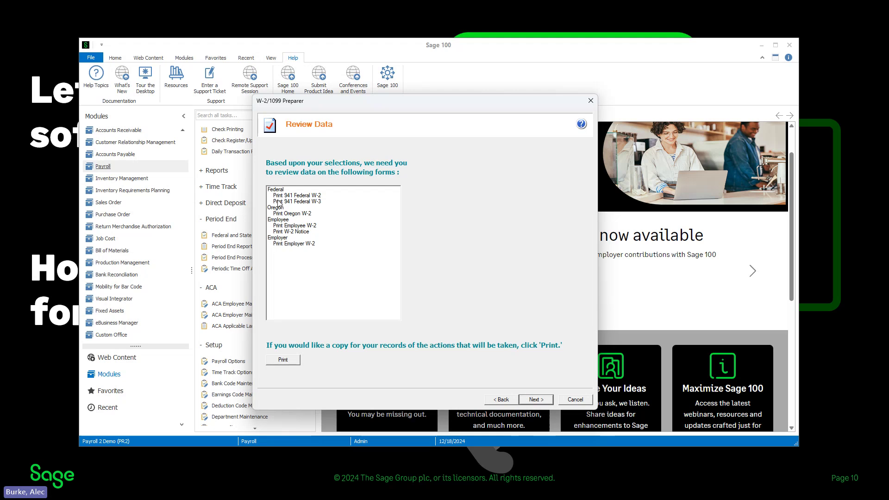
click(533, 400)
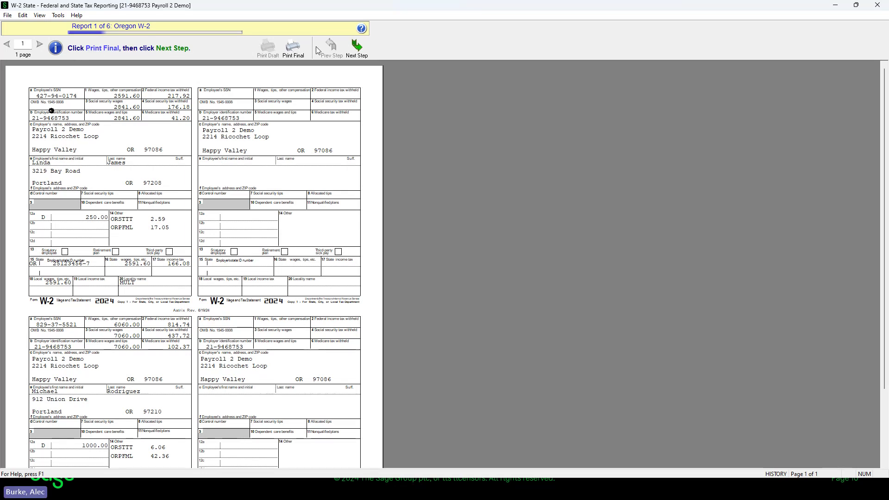
- Print the Oregon W-2 with Microsoft Print to PDF, replacing OR W2 copy 1.pdf in the W2 printouts folder
click(358, 48)
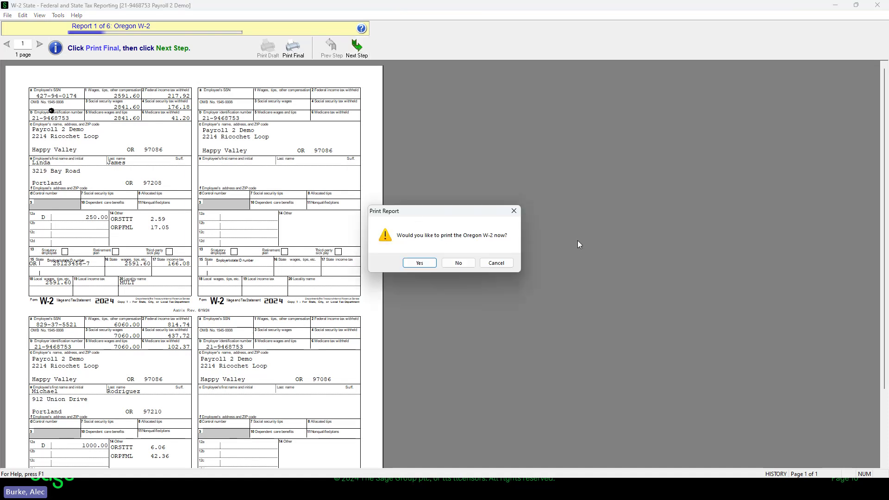
click(414, 268)
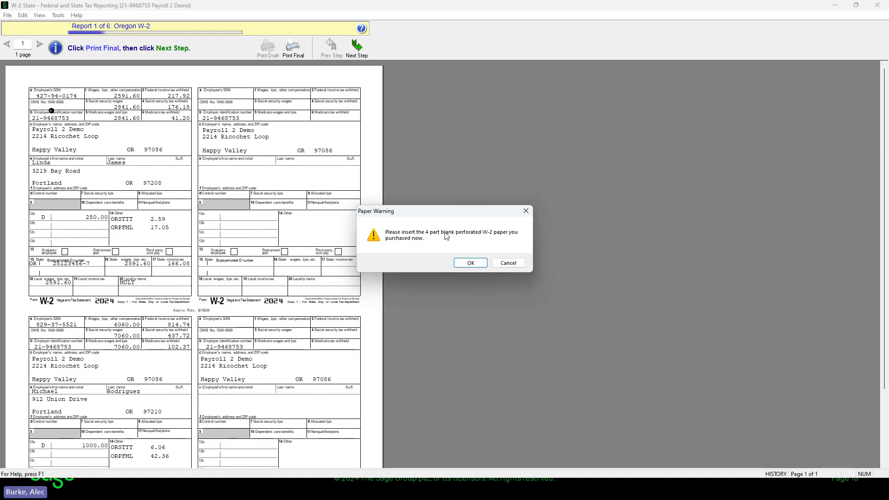
click(470, 262)
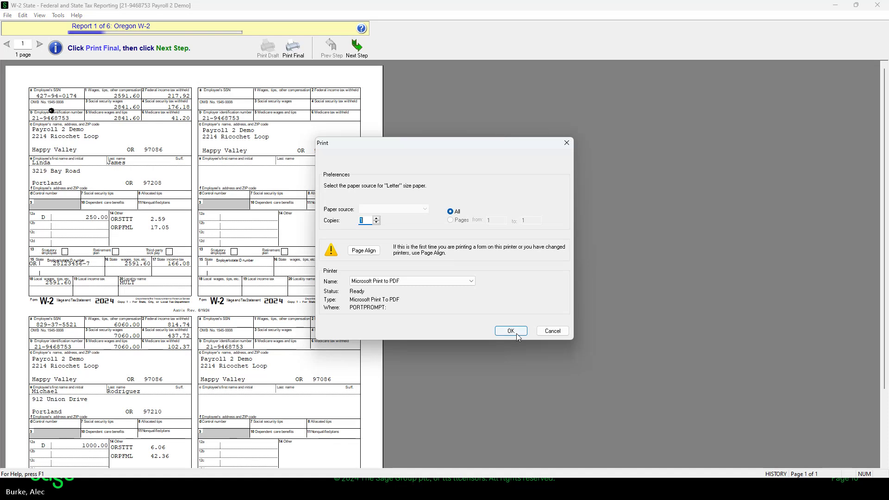
click(514, 331)
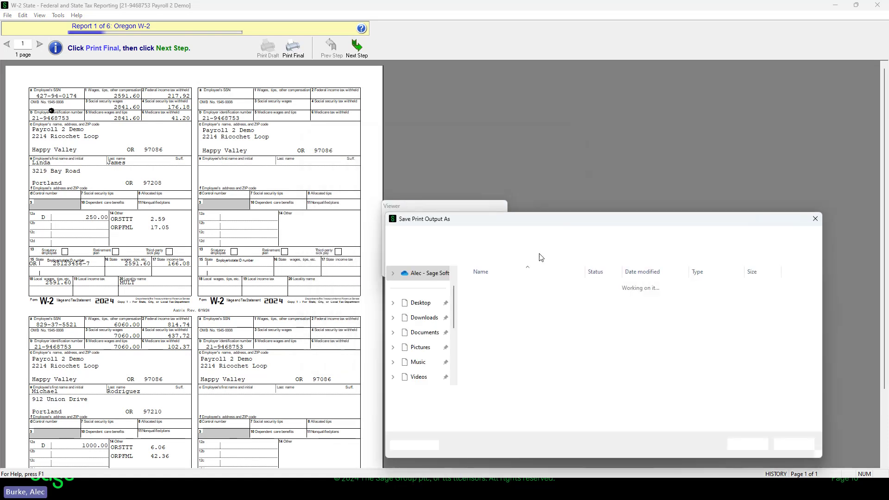
click(512, 342)
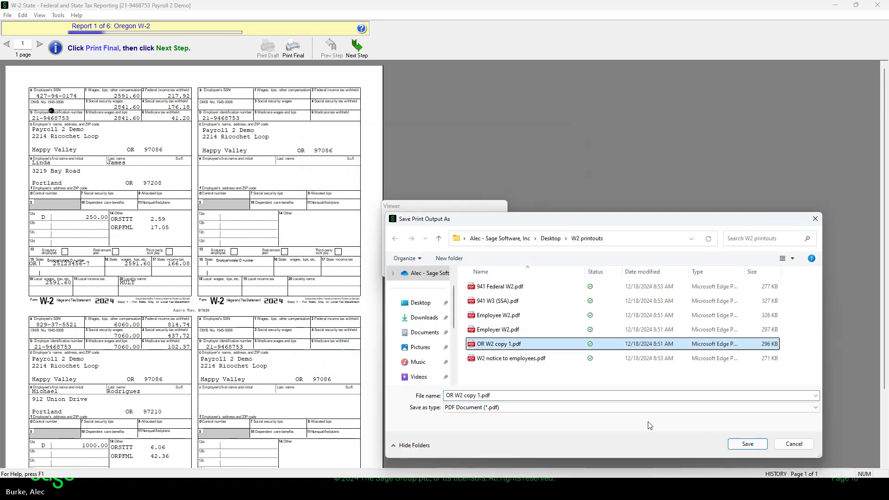
click(746, 443)
click(470, 245)
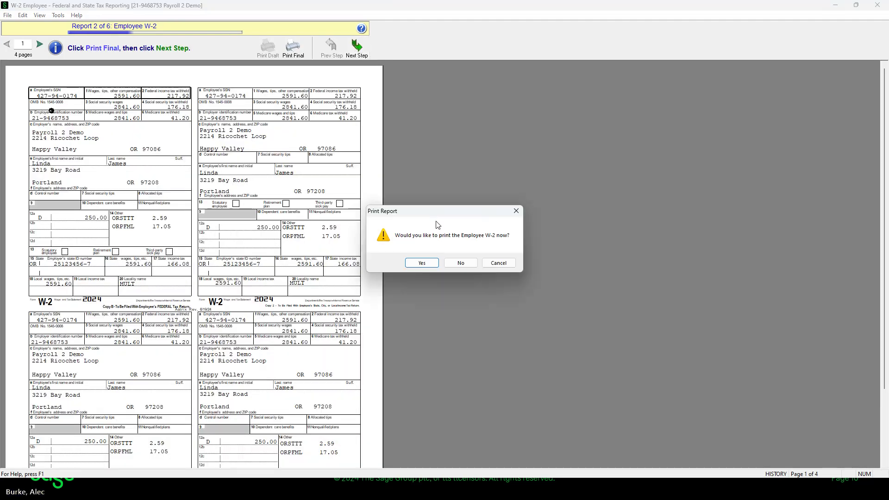
- Print the Employee W-2 to PDF, replacing Employee W2.pdf in the W2 printouts folder
click(422, 262)
click(464, 262)
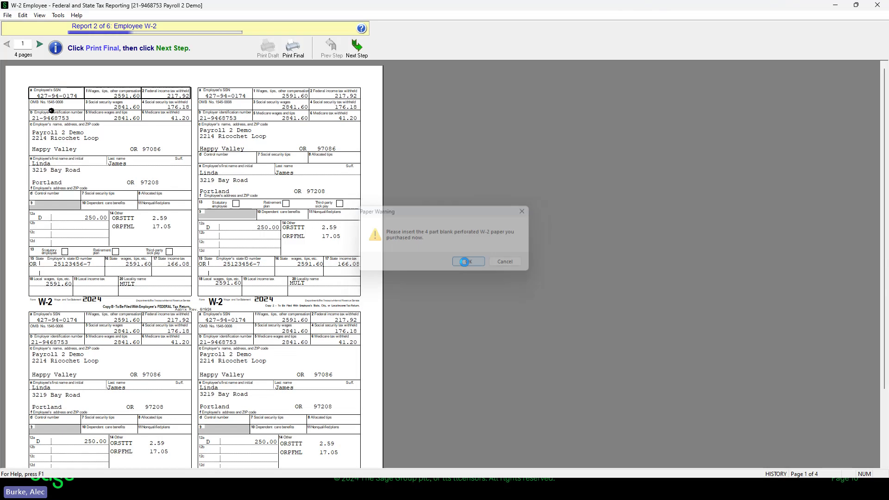
click(507, 331)
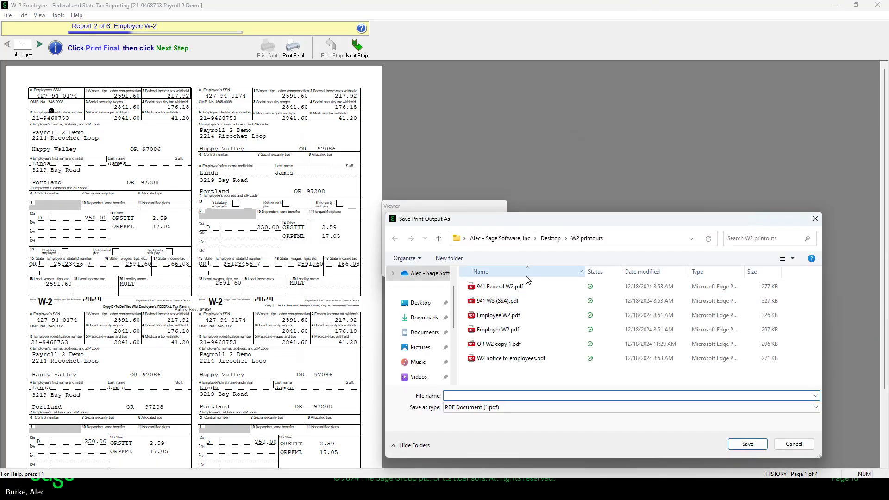
click(509, 317)
click(747, 444)
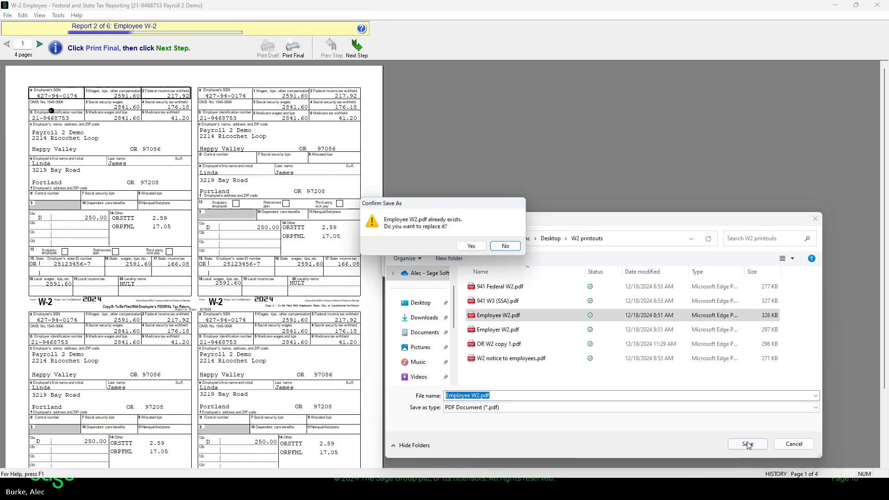
click(470, 246)
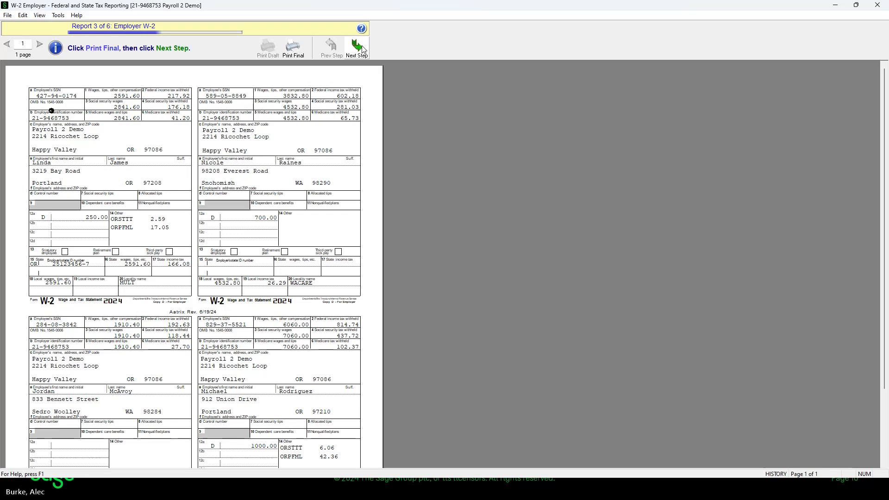
- Print the Employer W-2 to PDF, replacing Employer W2.pdf in the W2 printouts folder
click(363, 48)
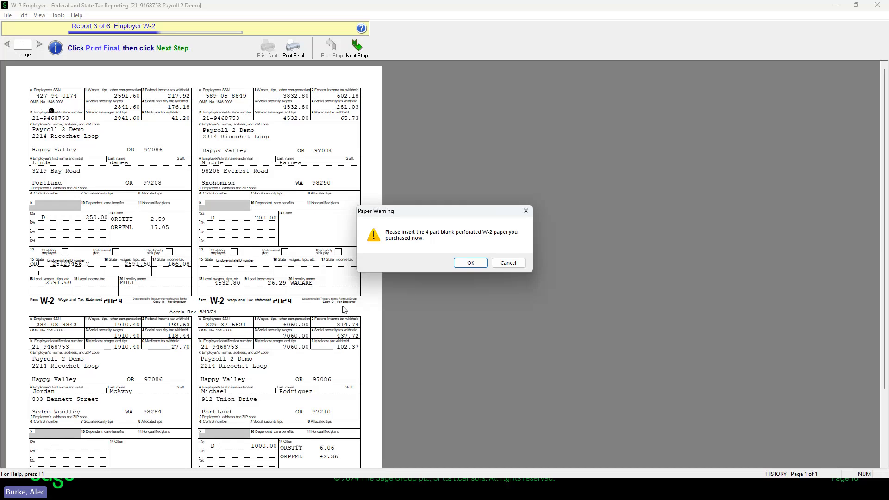
click(470, 263)
click(509, 330)
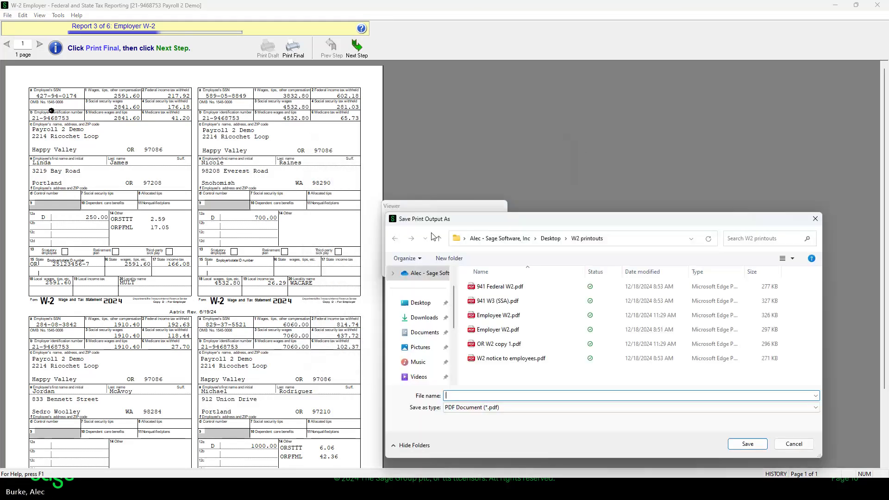
click(498, 329)
click(746, 443)
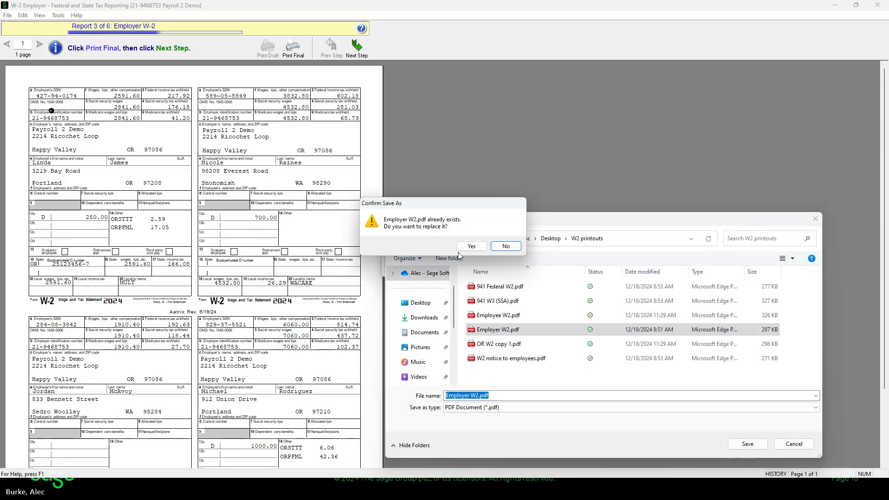
click(506, 245)
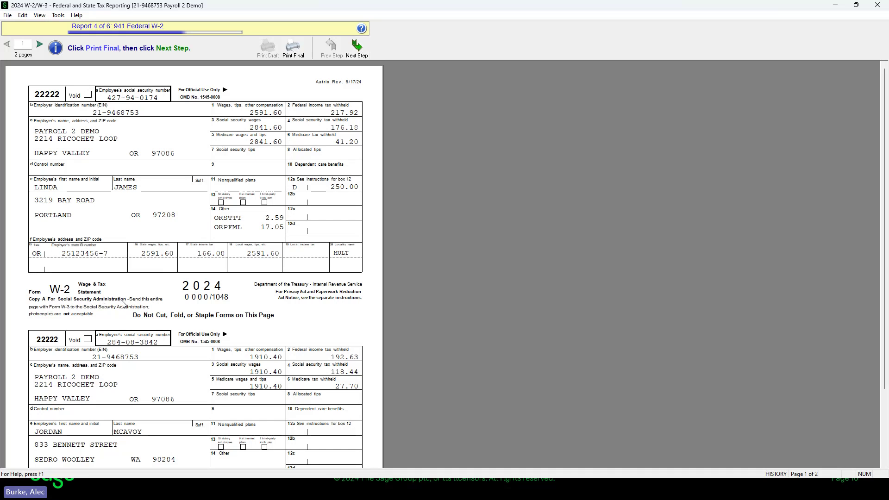
- Print the 941 Federal W-2 to PDF, replacing 941 Federal W2.pdf in the W2 printouts folder
click(365, 52)
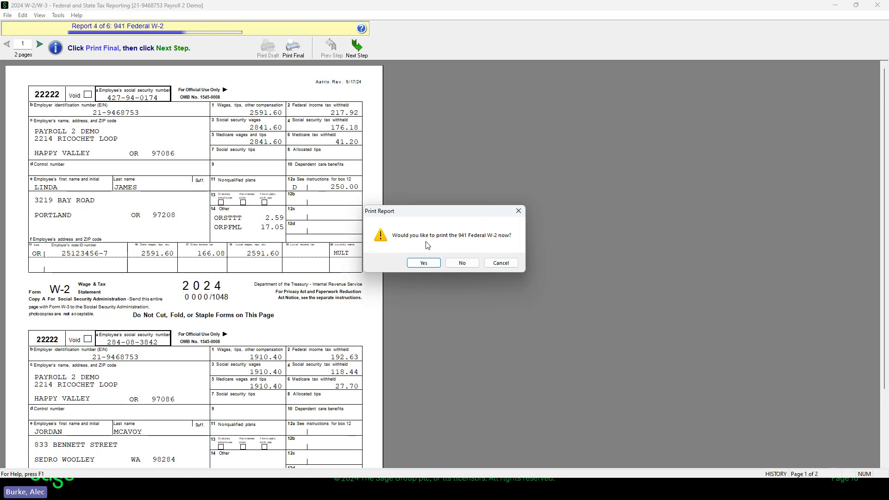
click(434, 265)
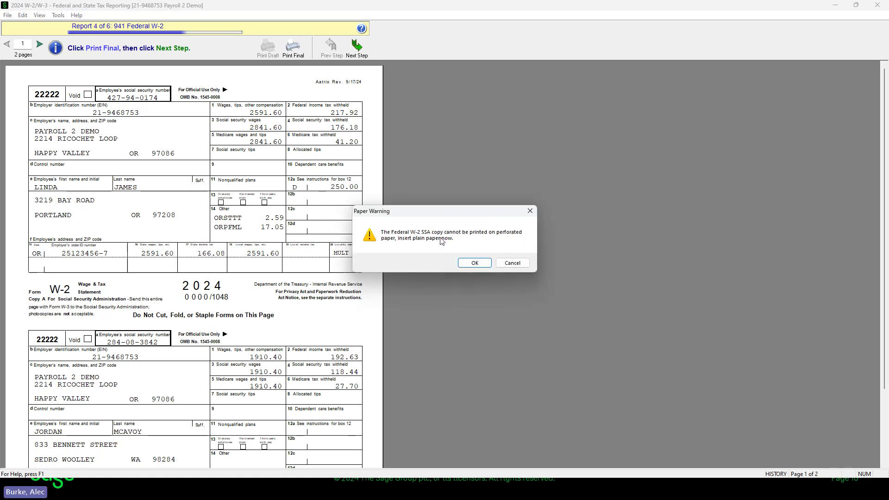
click(475, 262)
click(519, 330)
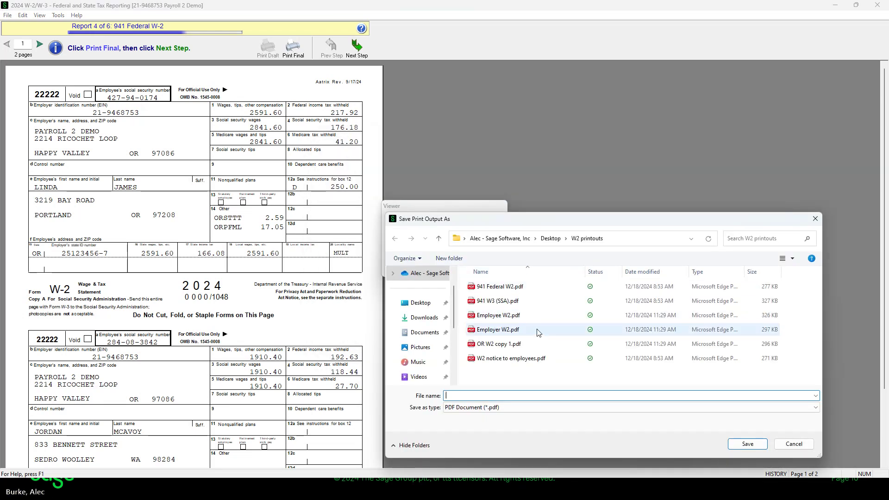
click(515, 302)
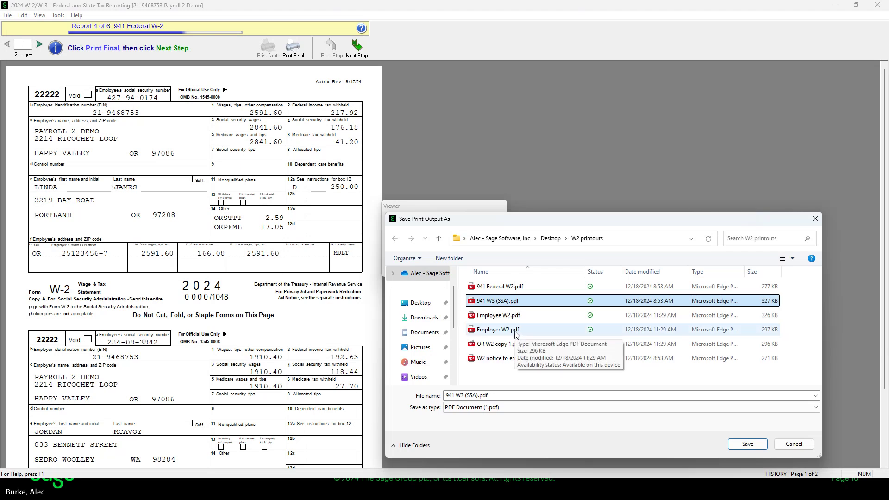
click(514, 288)
double_click(513, 290)
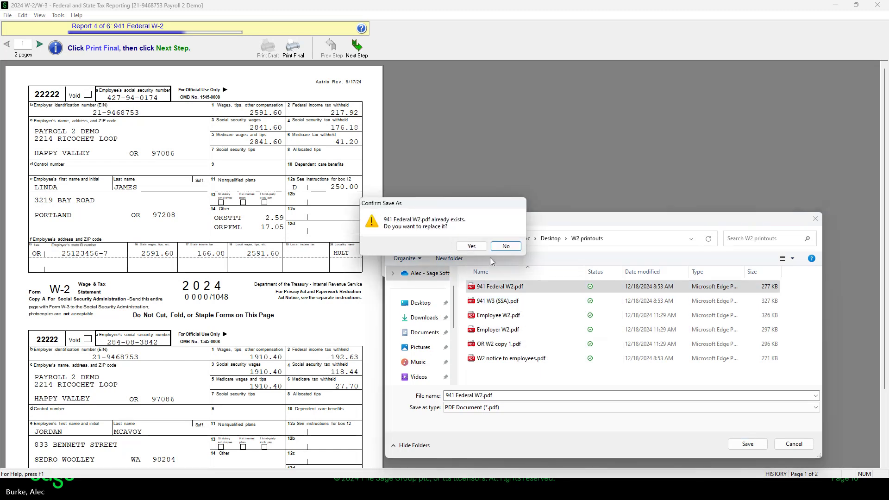
click(472, 246)
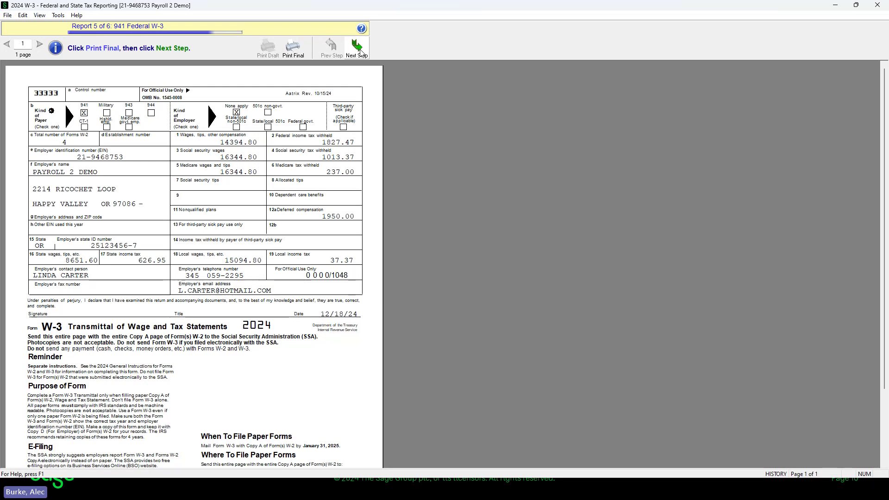
- Print the 941 Federal W-3 to PDF, replacing 941 Federal W2.pdf in the W2 printouts folder
click(358, 48)
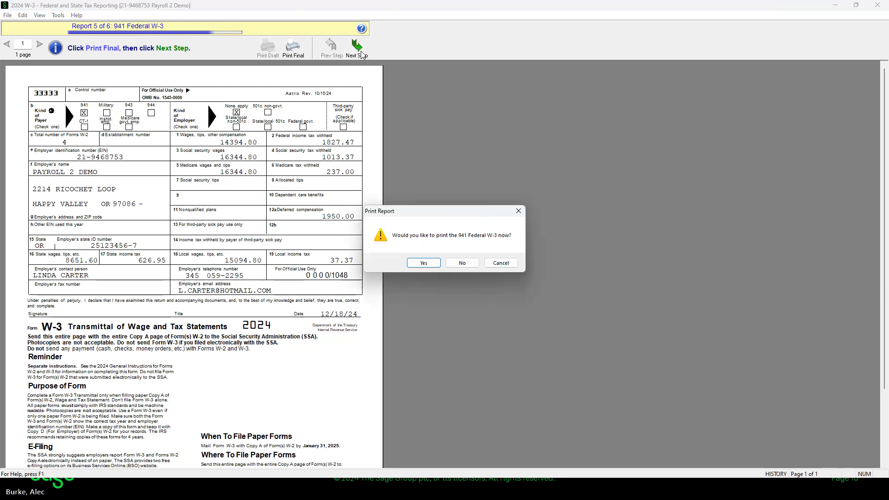
click(423, 263)
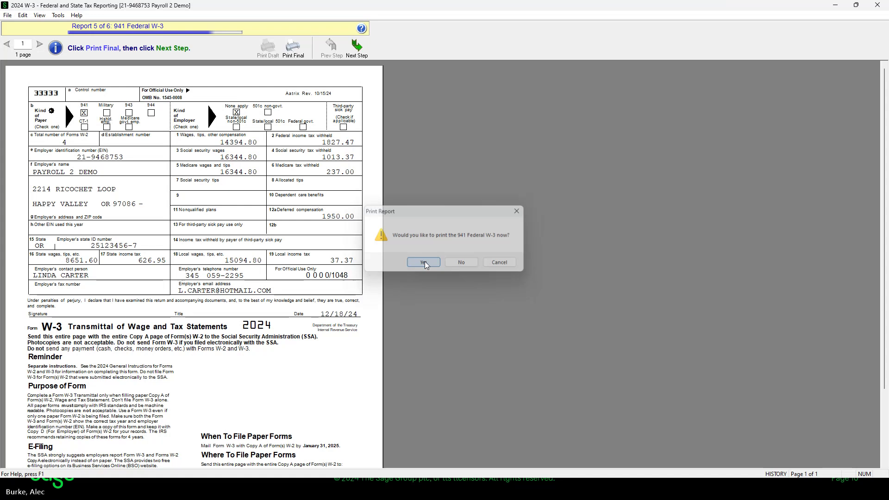
click(511, 330)
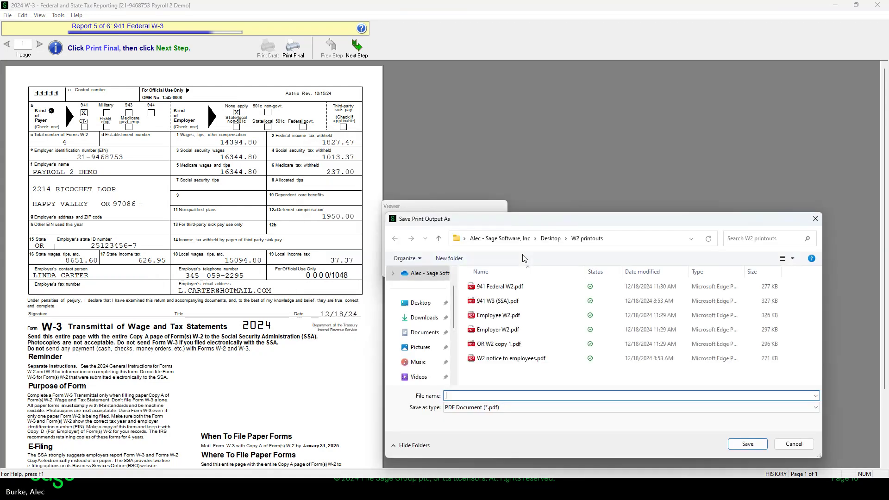
double_click(519, 287)
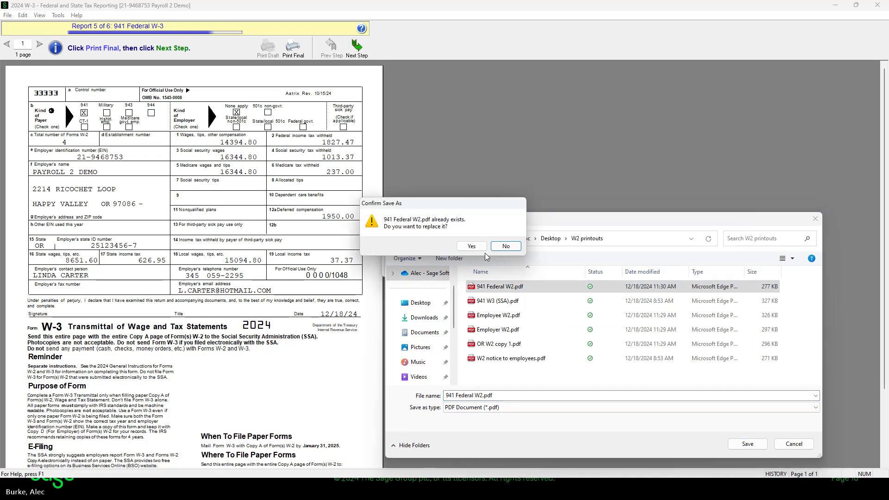
click(472, 246)
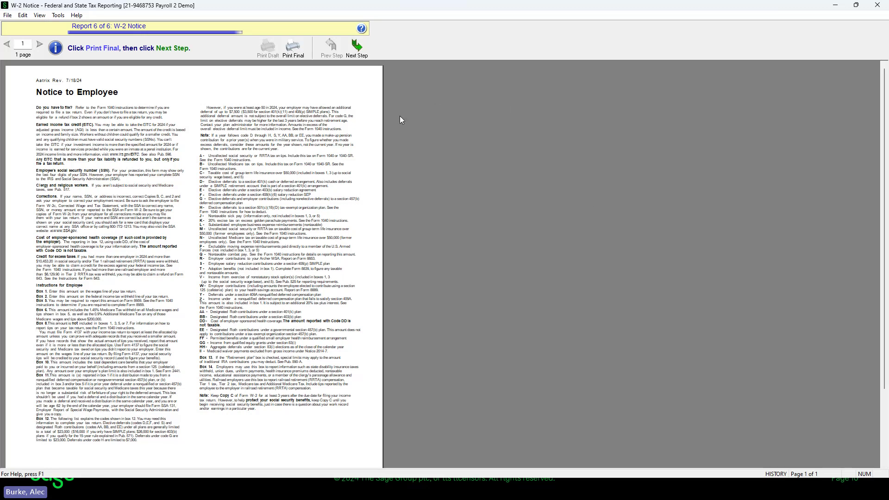
- Print the W-2 Notice to PDF, replacing W2 notice to employees.pdf in the W2 printouts folder
click(356, 46)
click(419, 263)
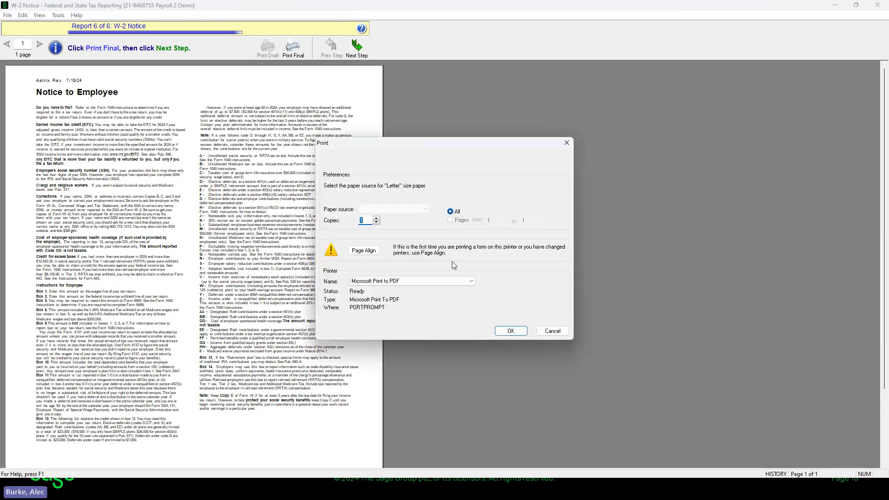
click(509, 330)
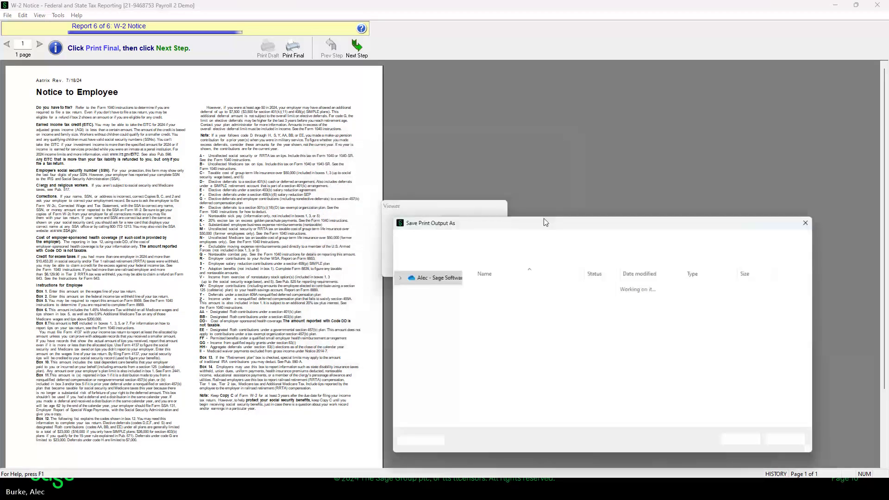
drag(555, 215, 418, 132)
double_click(383, 276)
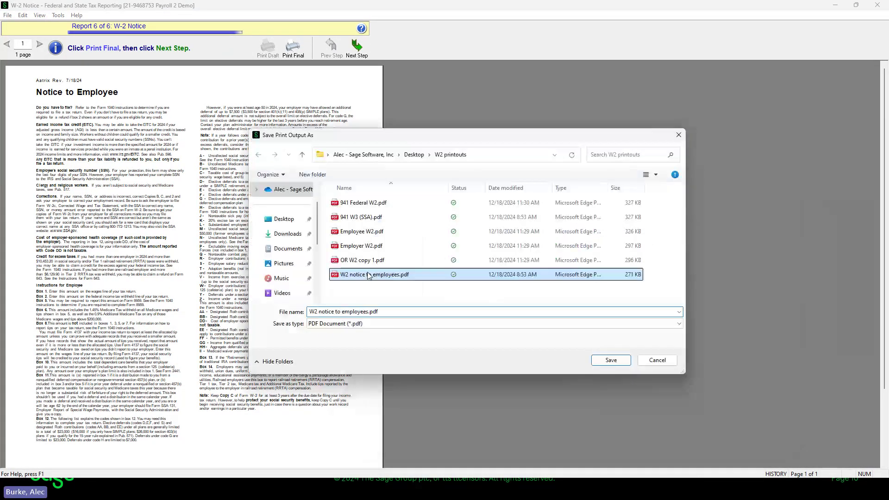
click(472, 246)
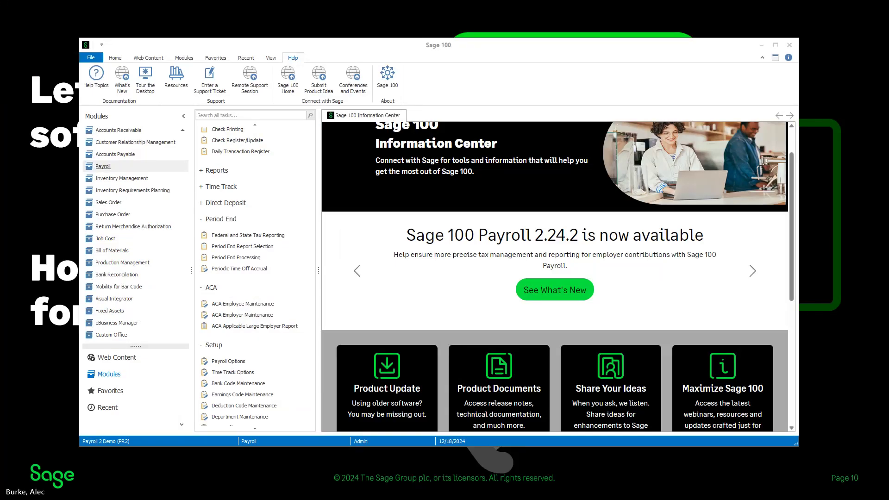
- Review the last completed and available actions in the W-2 History Options, and close the W-2/1099 Preparer
drag(888, 125, 478, 85)
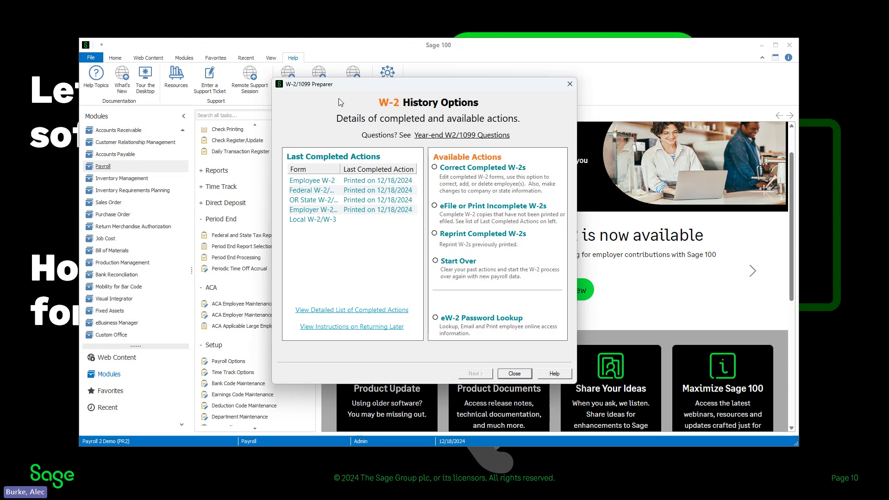
drag(367, 85, 393, 105)
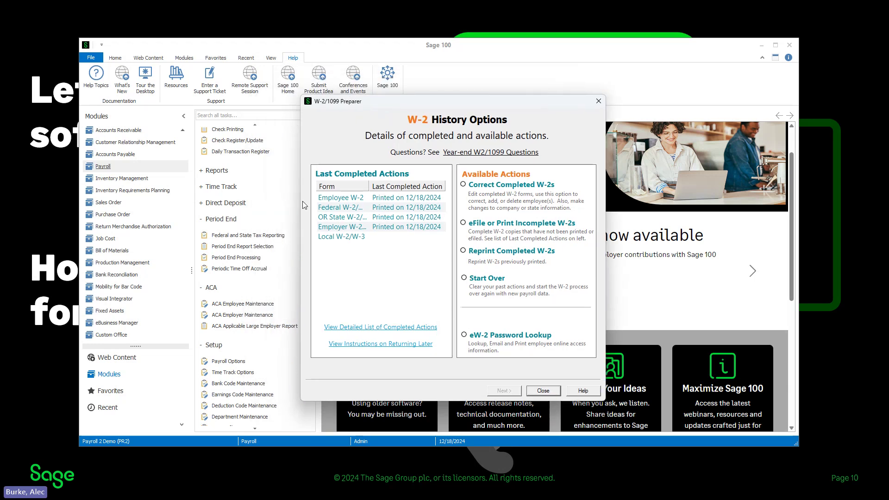
click(249, 235)
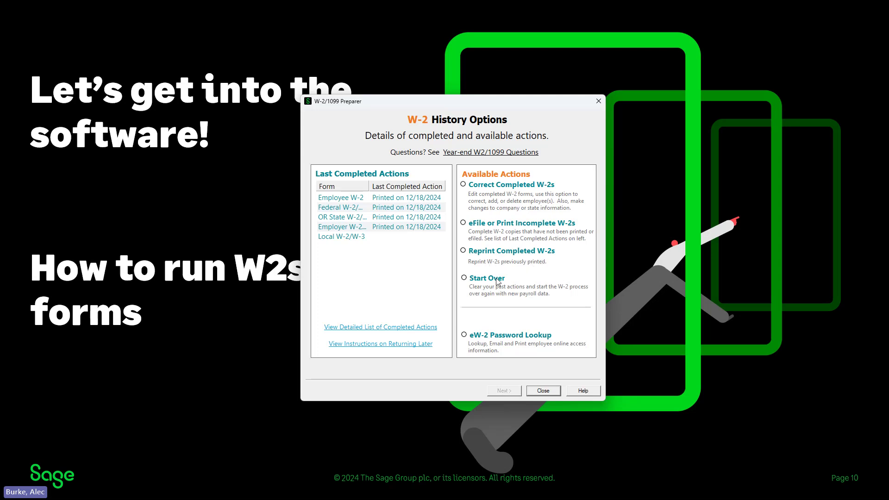
click(543, 391)
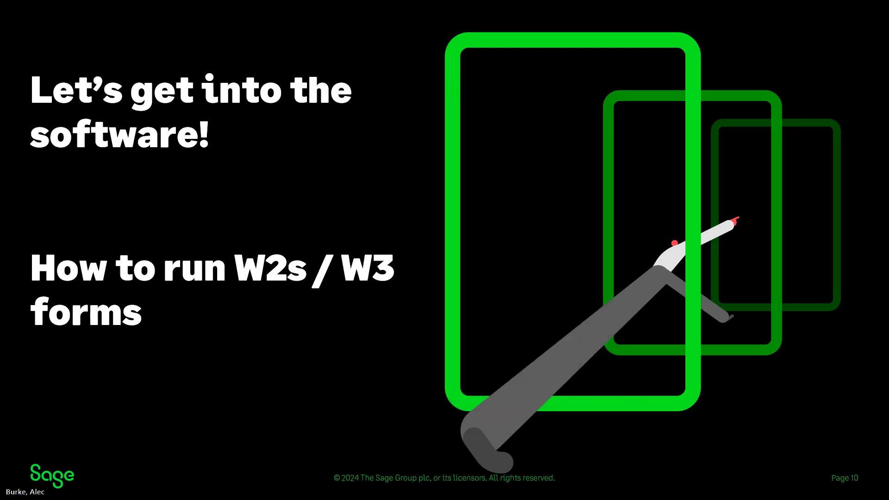
key(Right)
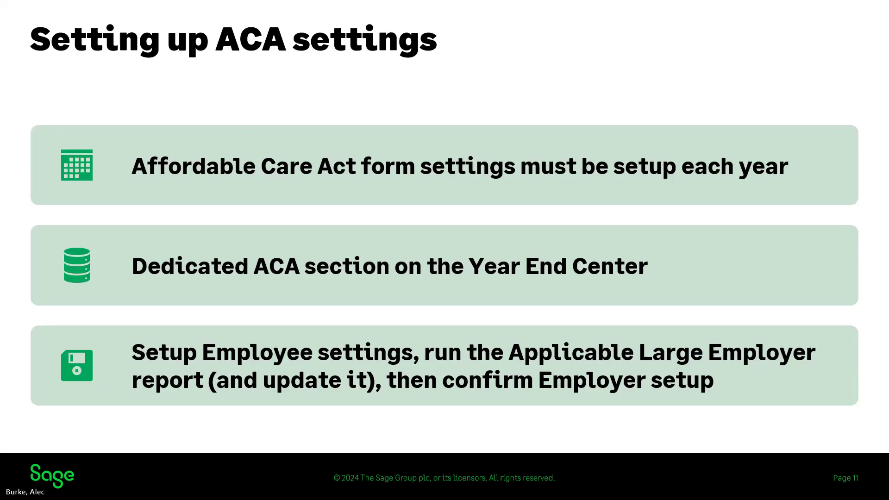
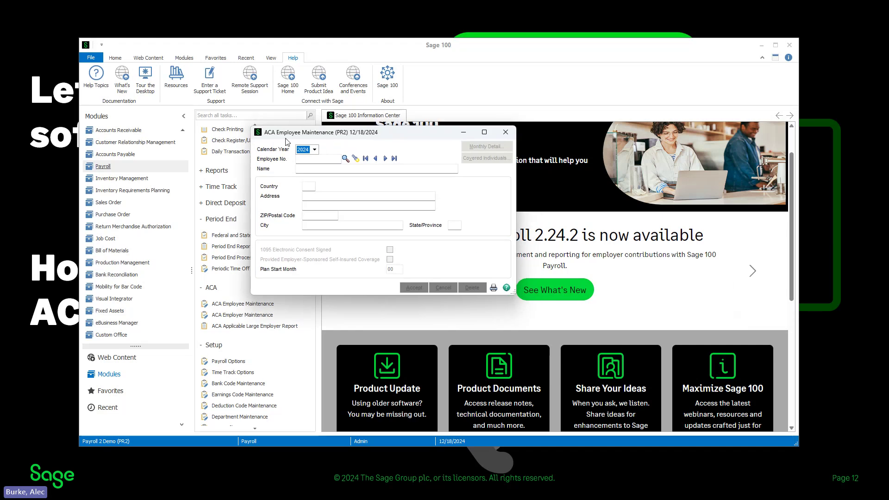
- Look through the employee list in ACA Employee Maintenance, and open the first existing 2024 ACA employee record
click(345, 158)
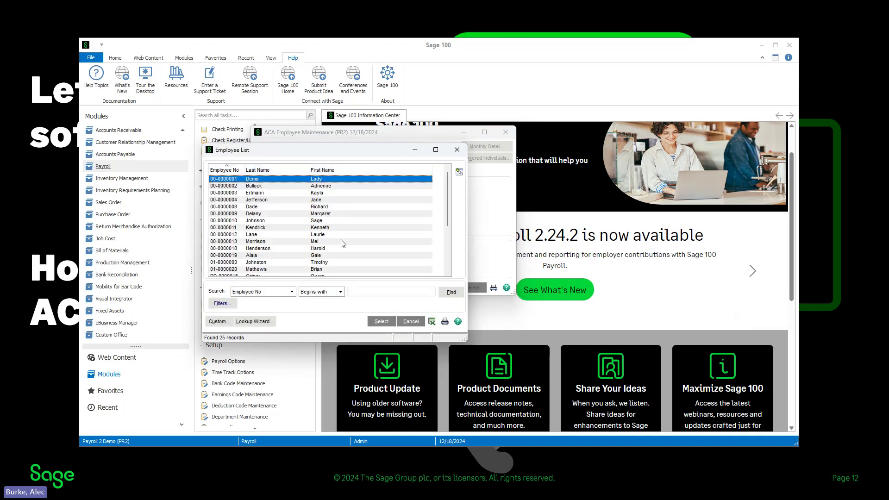
click(459, 154)
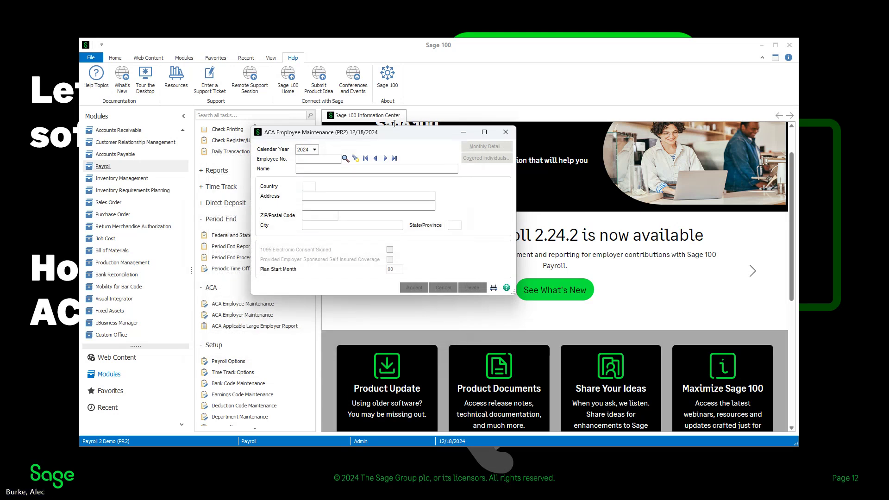
click(355, 158)
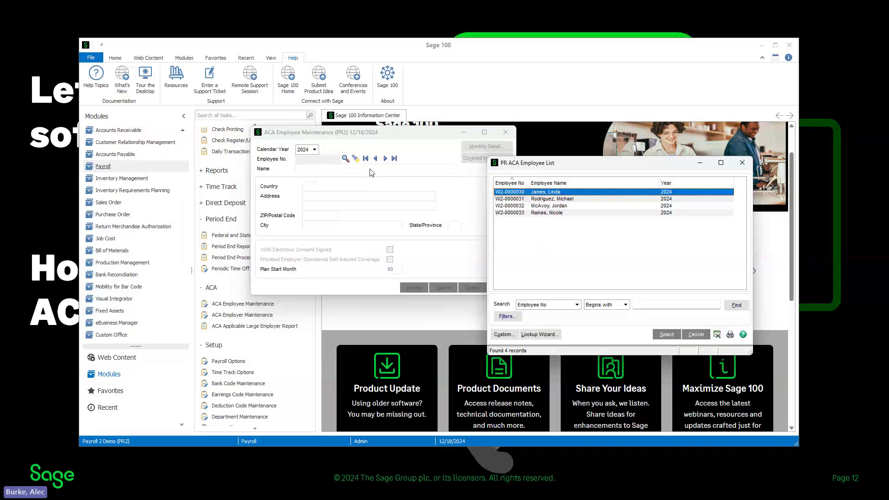
double_click(505, 192)
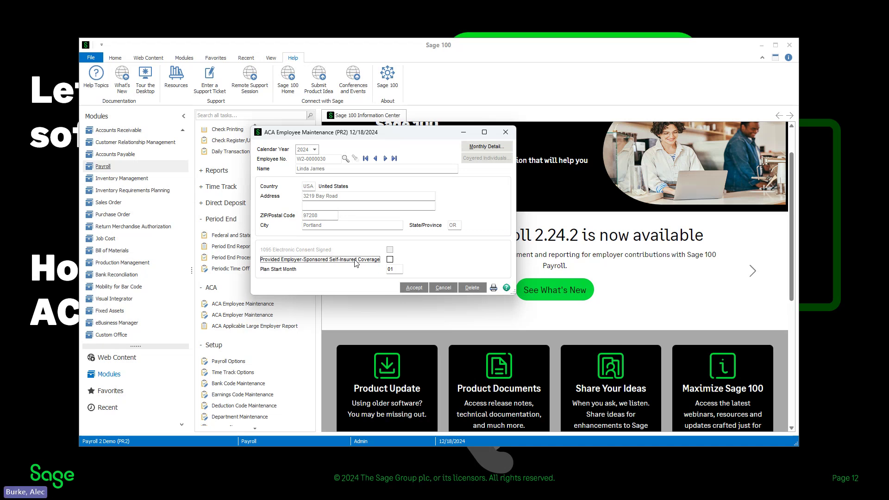
- Enable Provided Employer-Sponsored Self-Insured Coverage for the employee, view the covered individuals entry grid, and clear the option again
right_click(345, 196)
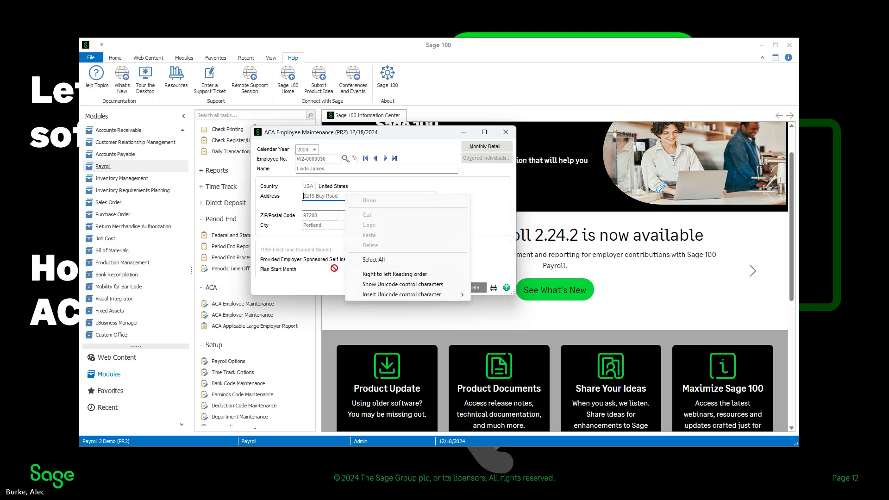
click(334, 268)
click(390, 259)
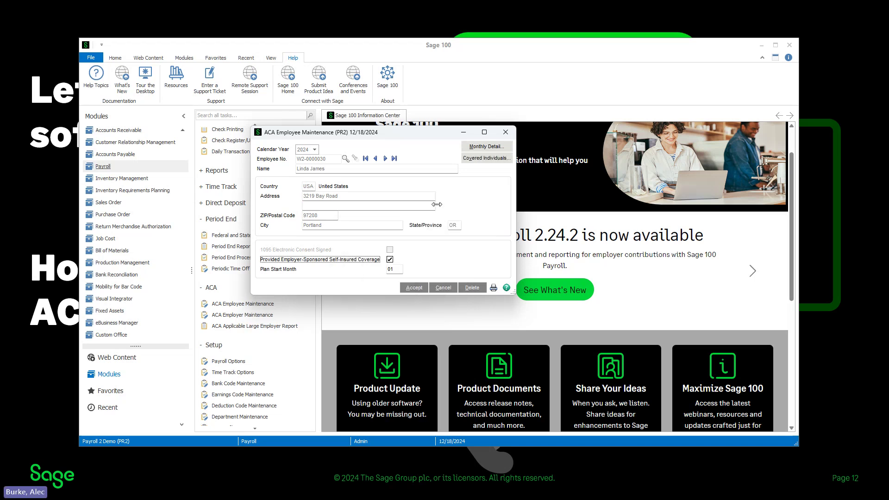
click(479, 160)
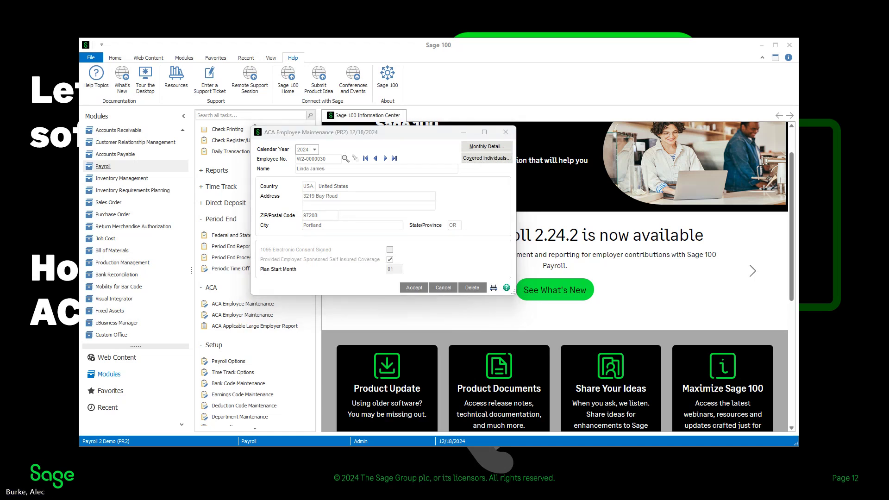
drag(433, 178, 304, 176)
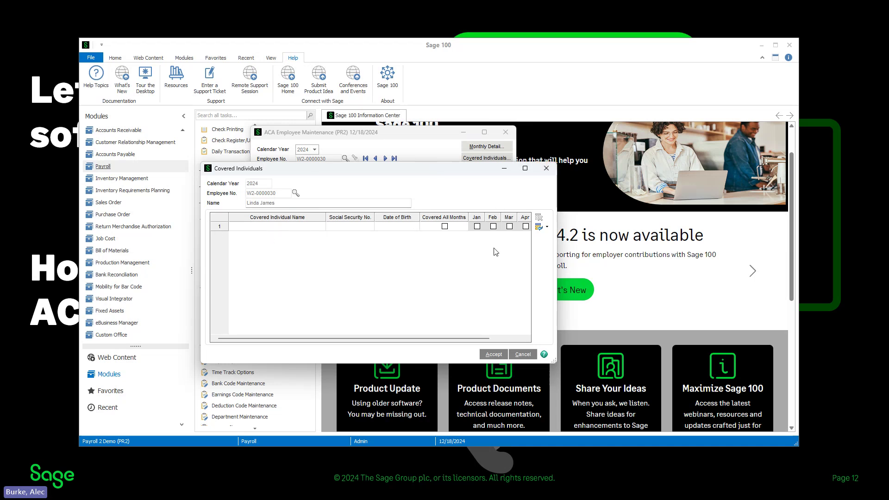
click(494, 353)
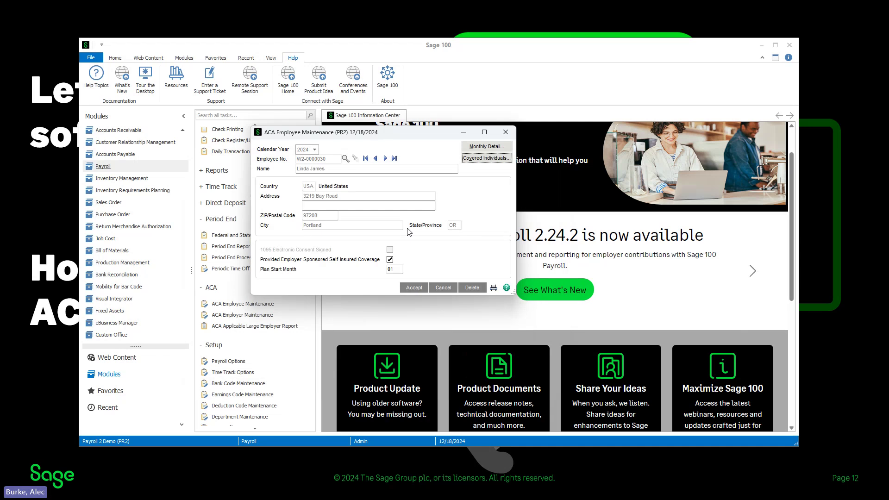
click(390, 260)
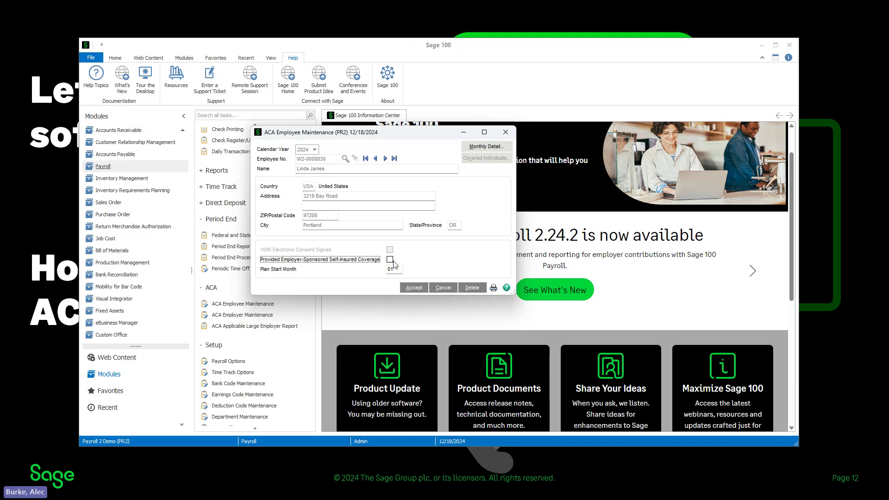
- Examine the employee's monthly offer of coverage detail and the available Offer of Coverage codes for January
click(474, 147)
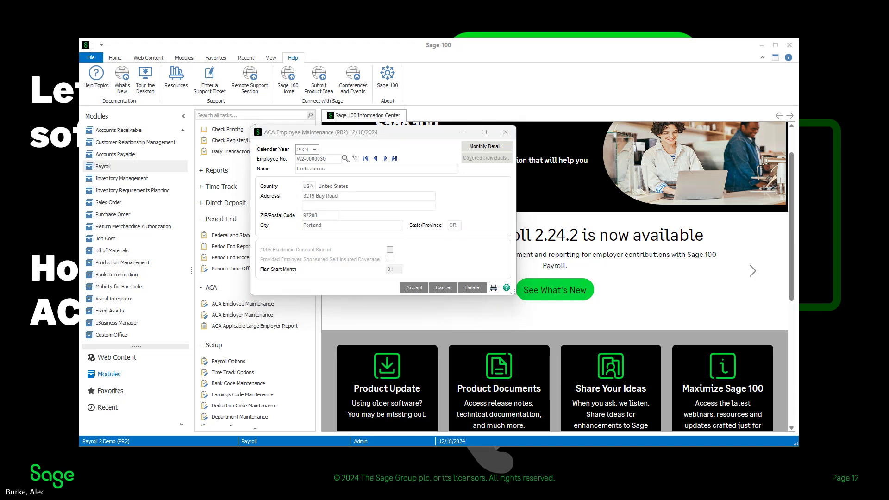
drag(644, 130, 371, 119)
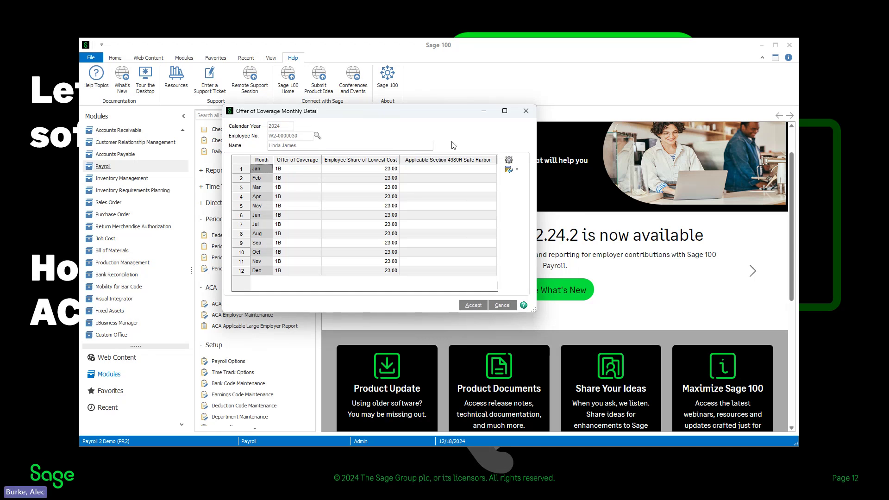
drag(427, 116, 405, 182)
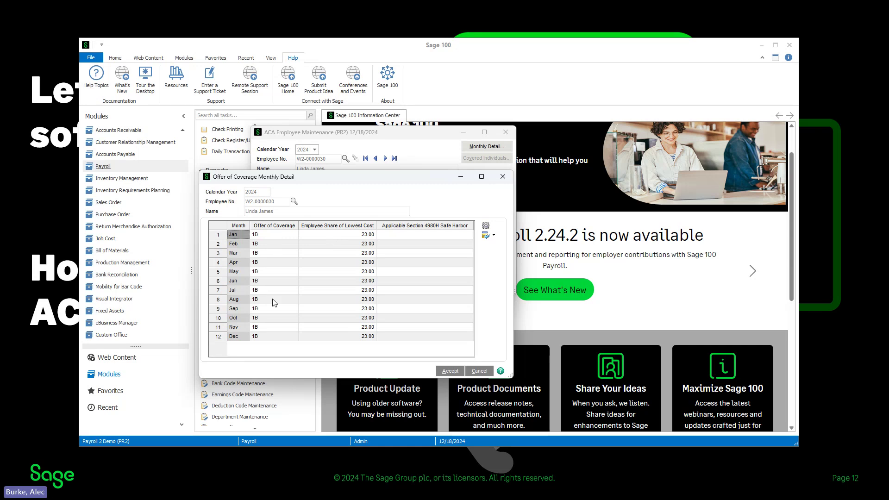
click(287, 235)
click(292, 235)
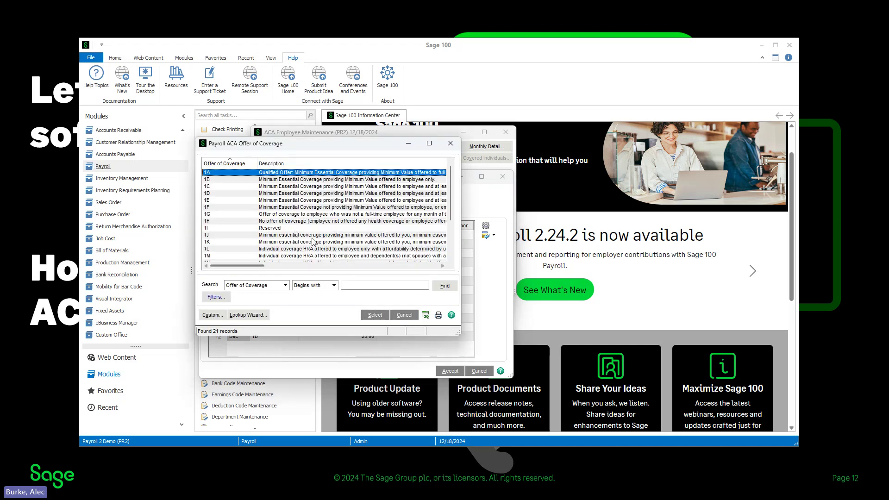
click(450, 143)
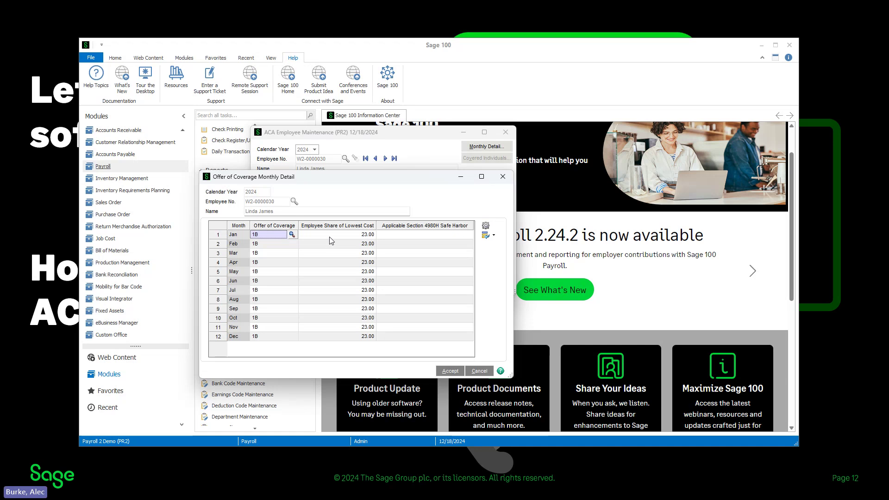
- Accept the monthly coverage detail and the employee's ACA record, and close ACA Employee Maintenance
click(440, 371)
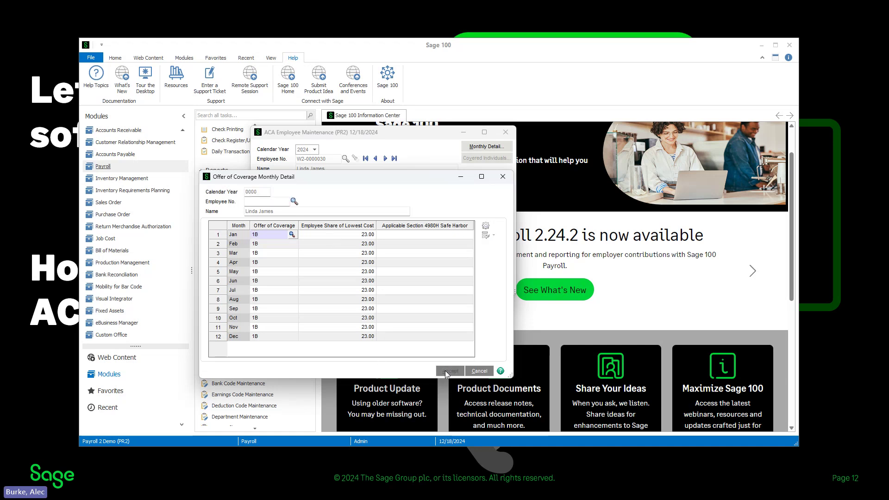
click(414, 288)
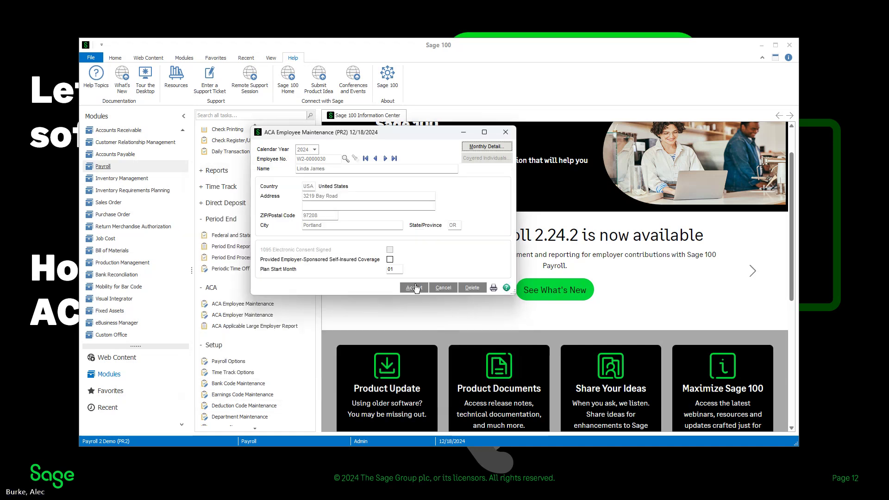
click(510, 133)
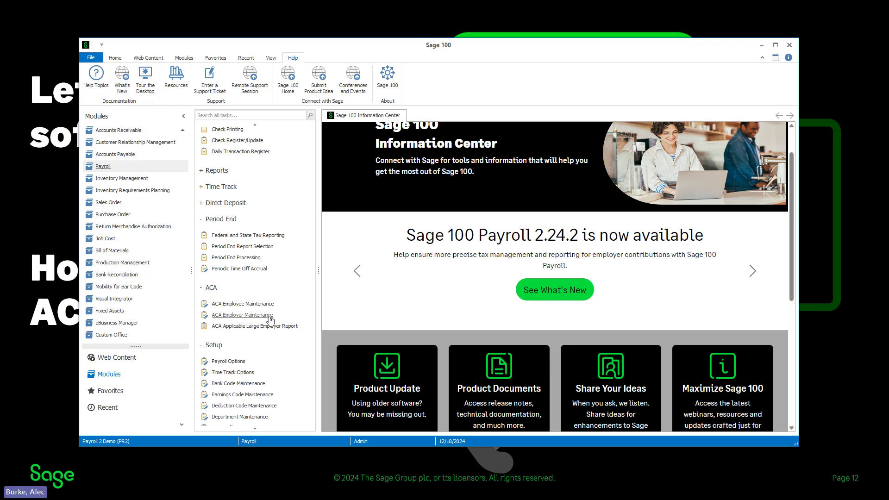
- Preview the ACA Applicable Large Employer Report for 1/1/2024 to 12/31/2024, and update the full-time and total employee counts to the ACA Employer file
click(260, 330)
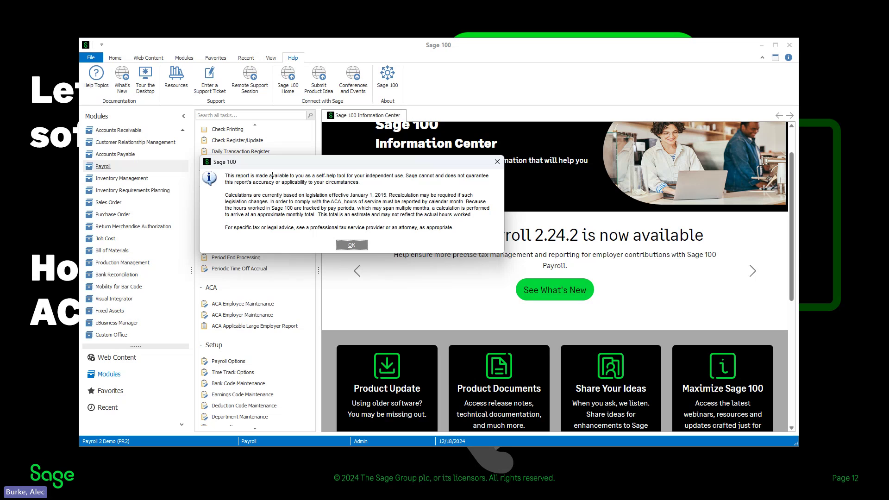
drag(319, 162, 413, 170)
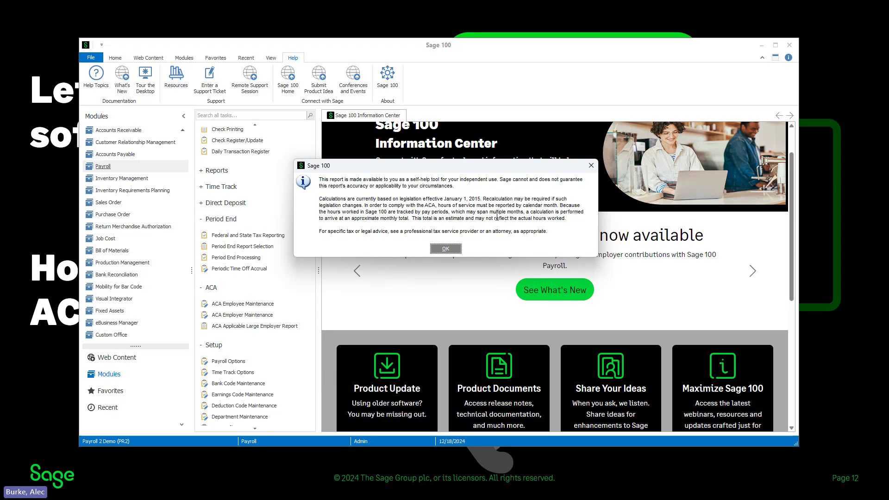
click(445, 249)
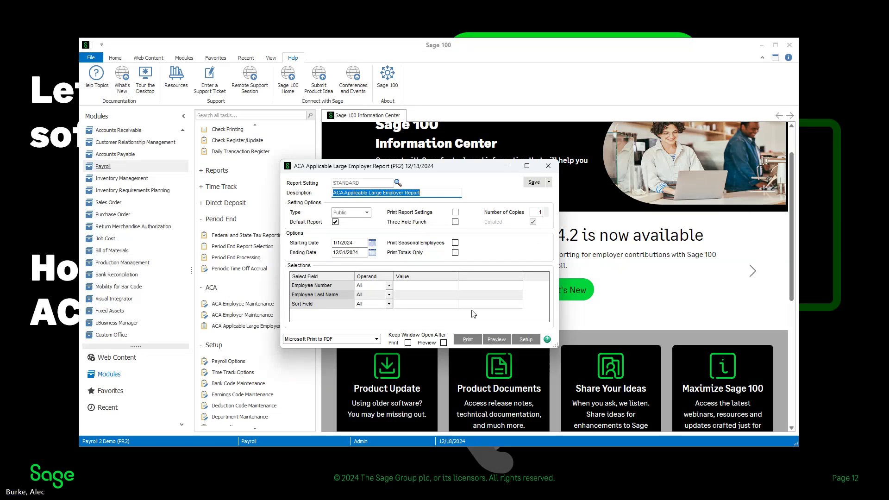
click(502, 341)
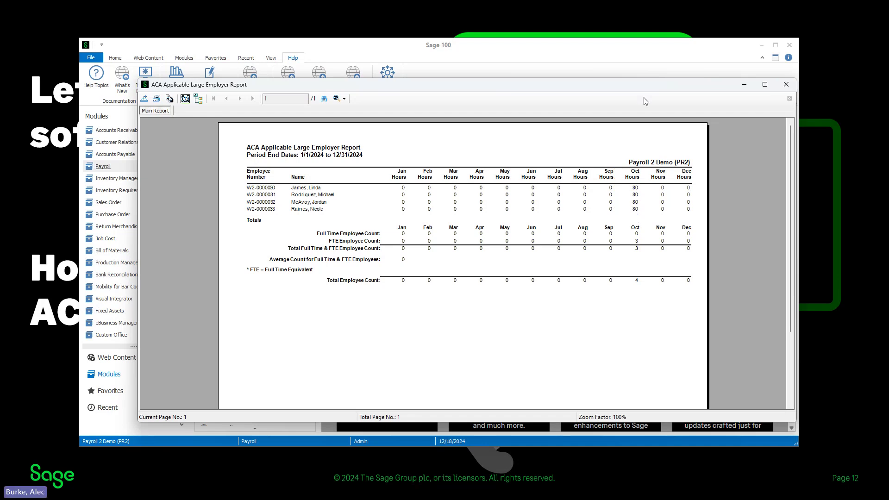
drag(634, 88, 597, 79)
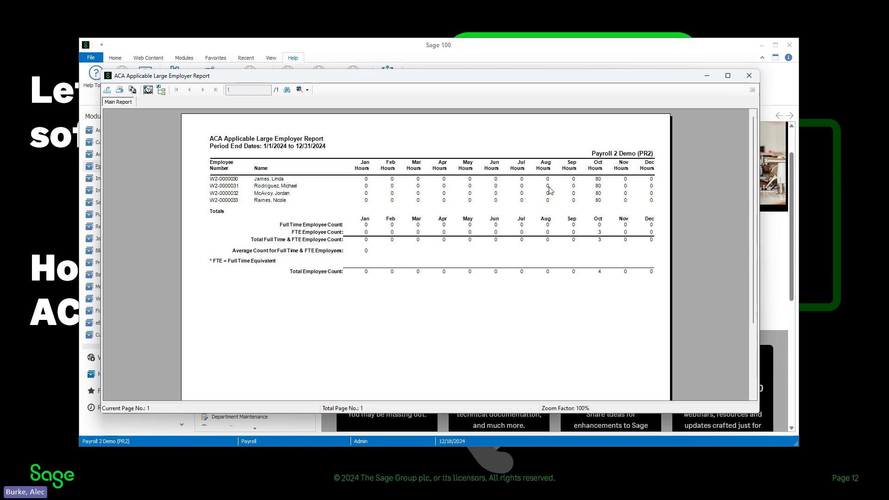
click(749, 80)
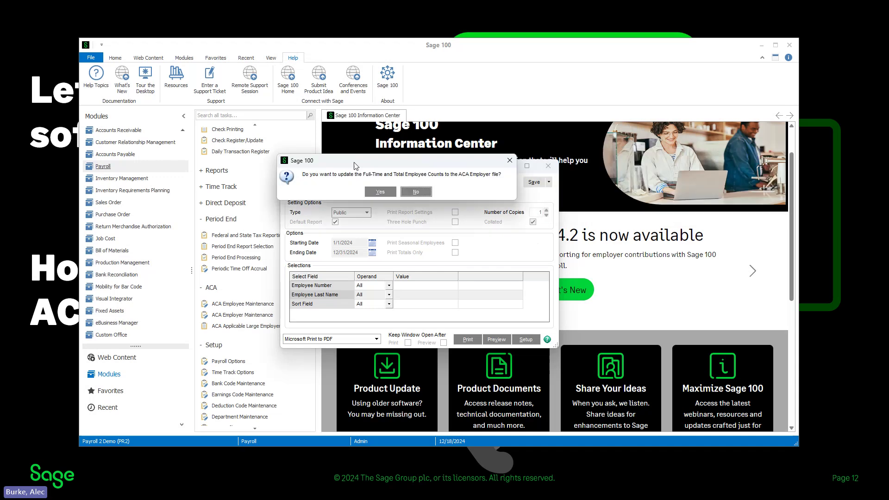
click(386, 194)
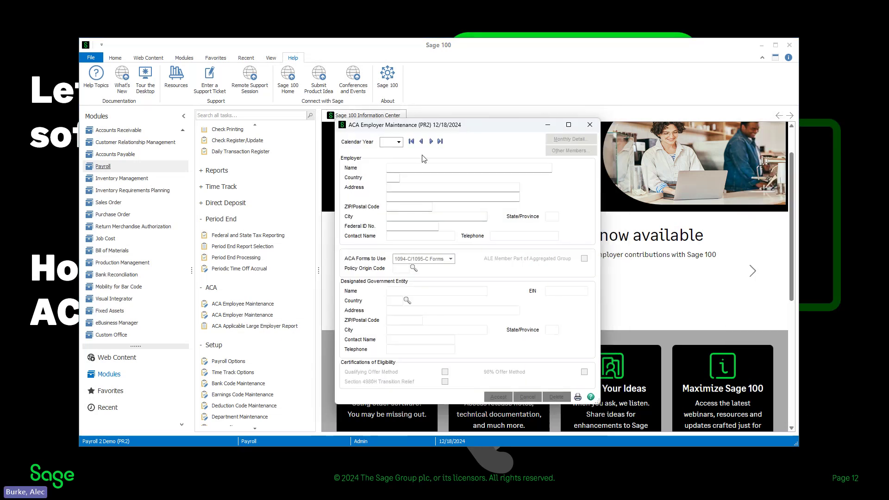
- Open the 2024 record in ACA Employer Maintenance, check October's total employee count in the monthly detail, and accept the detail
click(398, 142)
click(389, 186)
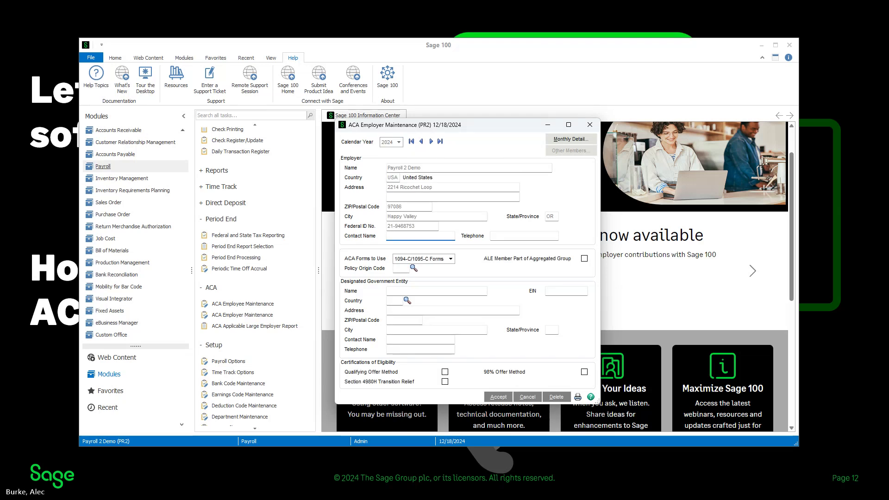
click(570, 140)
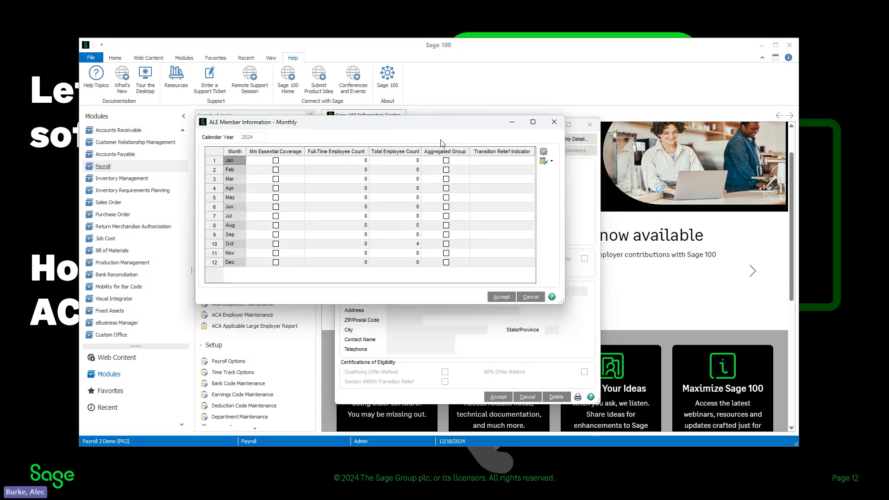
click(407, 245)
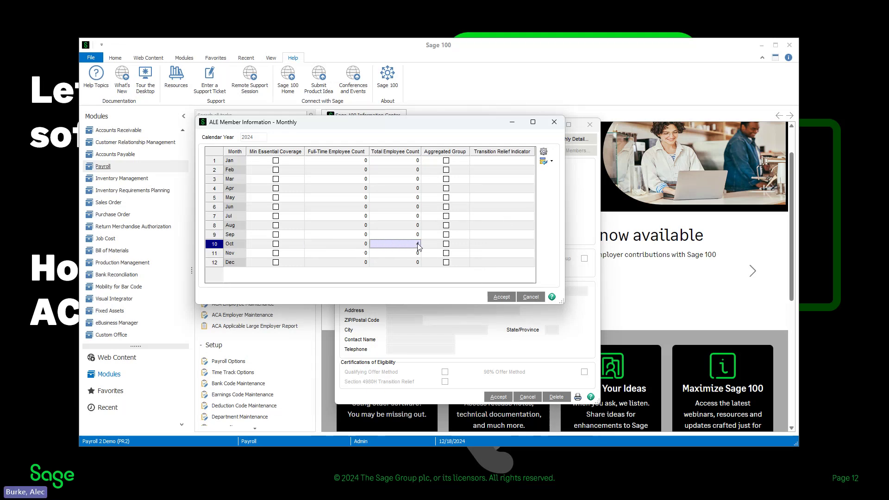
click(502, 297)
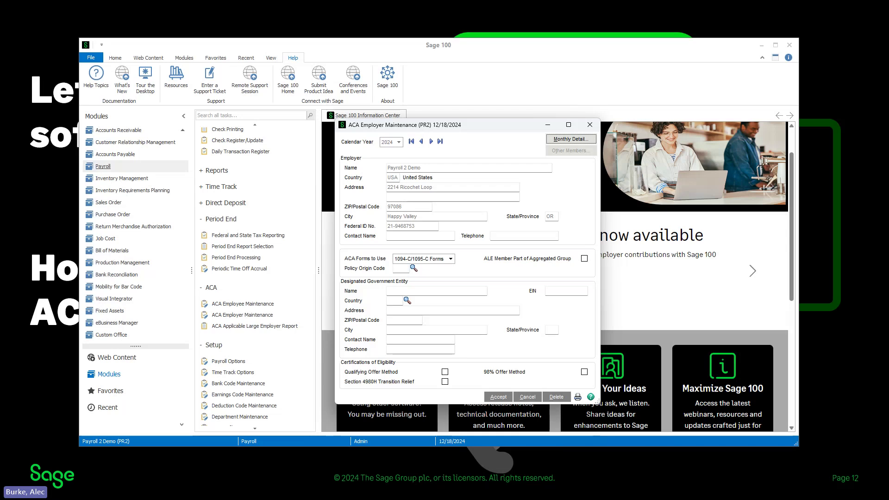
- Set the employer's ACA Forms to Use to 1094-B/1095-B Forms and accept the 2024 record
drag(519, 124, 452, 94)
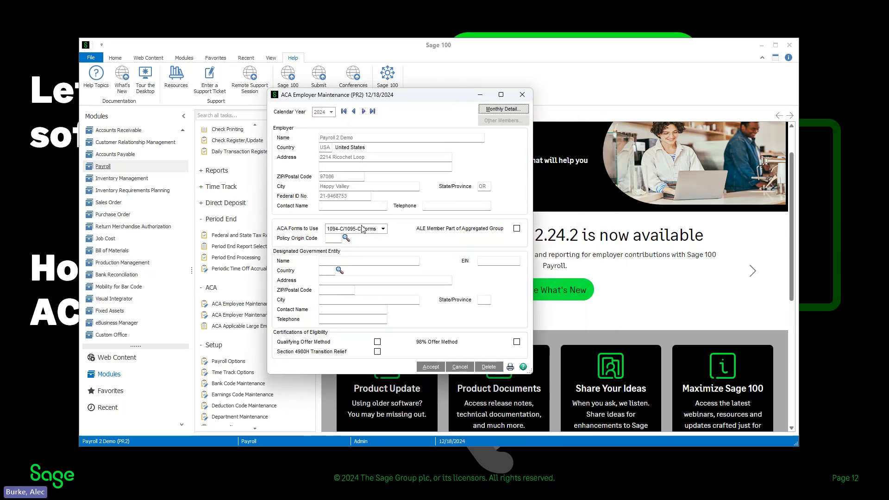
click(383, 229)
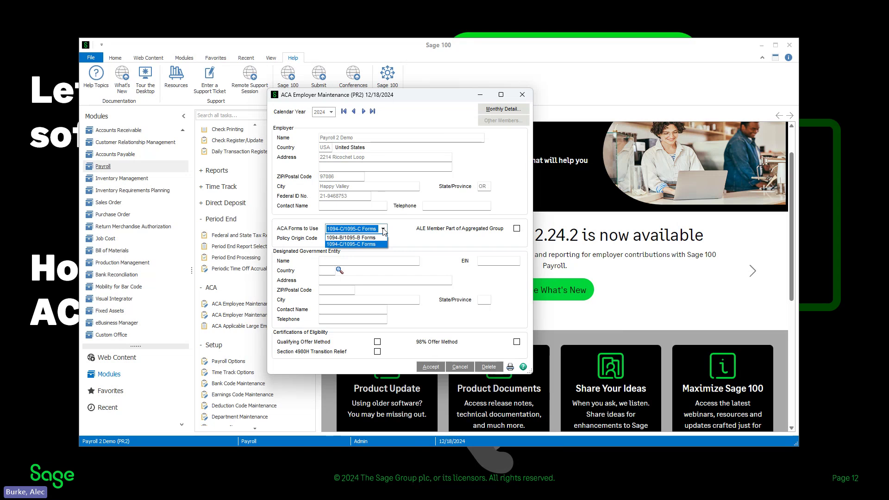
click(383, 229)
click(383, 229)
click(384, 229)
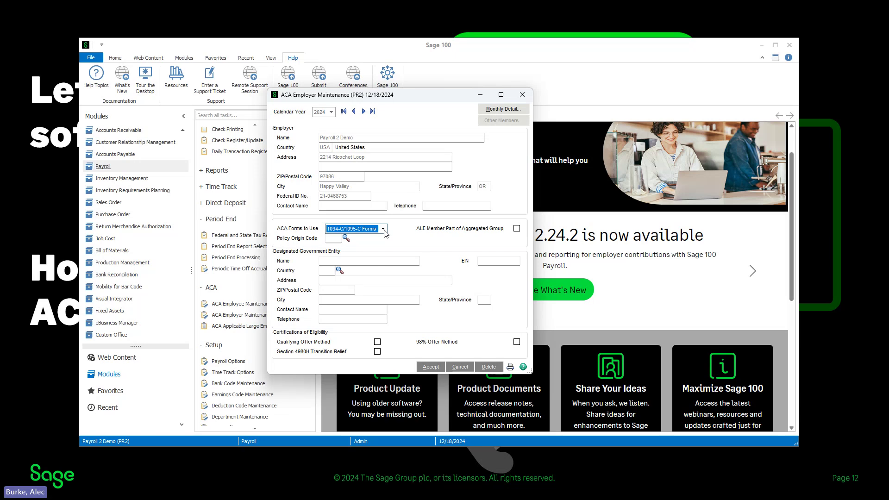
click(383, 229)
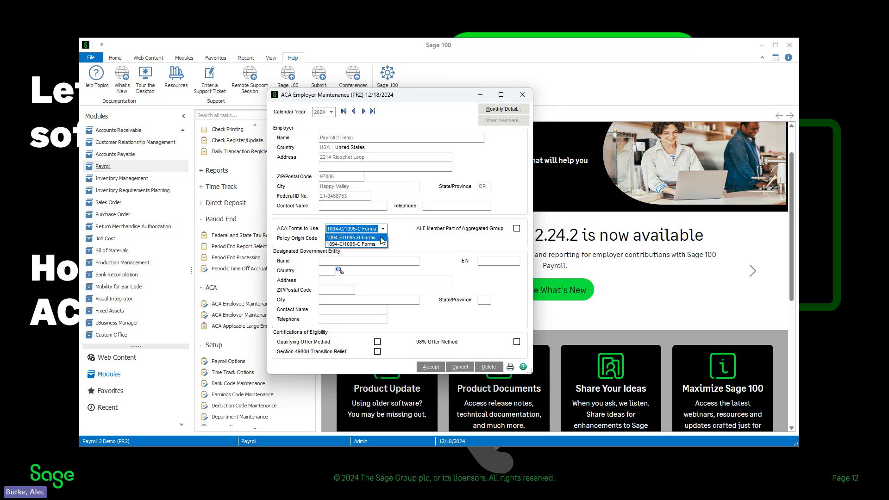
click(383, 238)
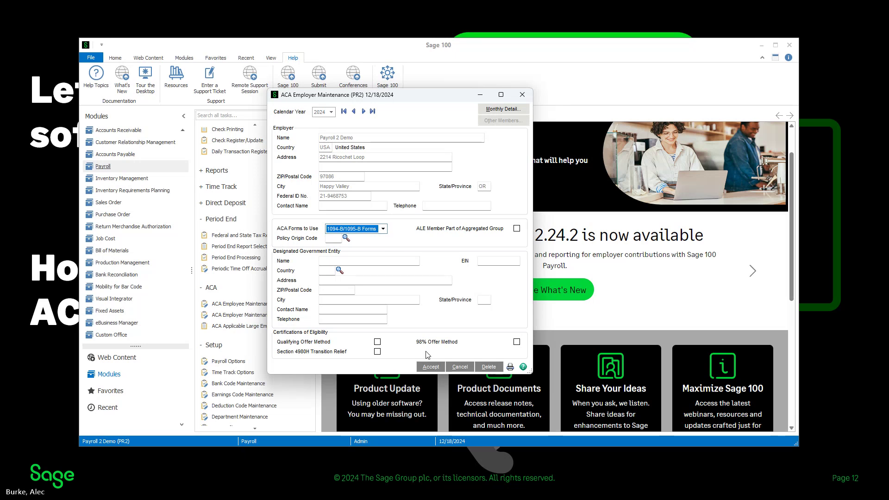
click(429, 366)
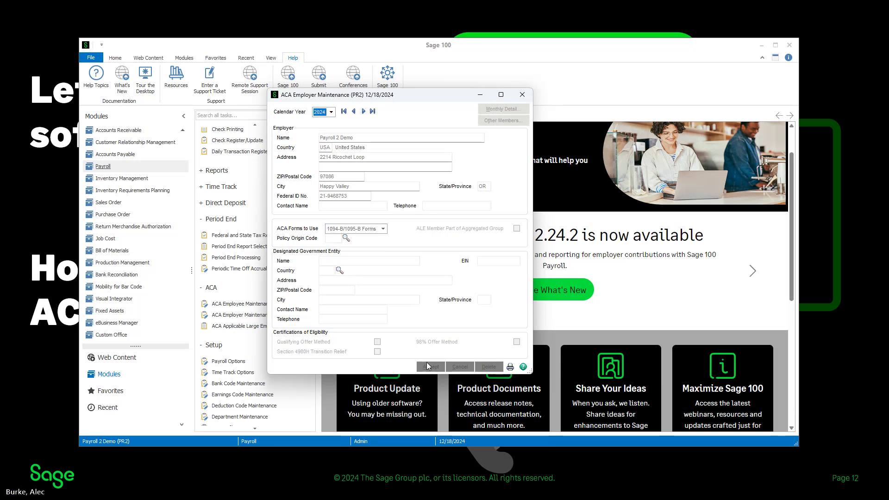
- Reopen the 2024 employer record, set ACA Forms to Use to 1094-C/1095-C Forms, accept it and close ACA Employer Maintenance
click(331, 112)
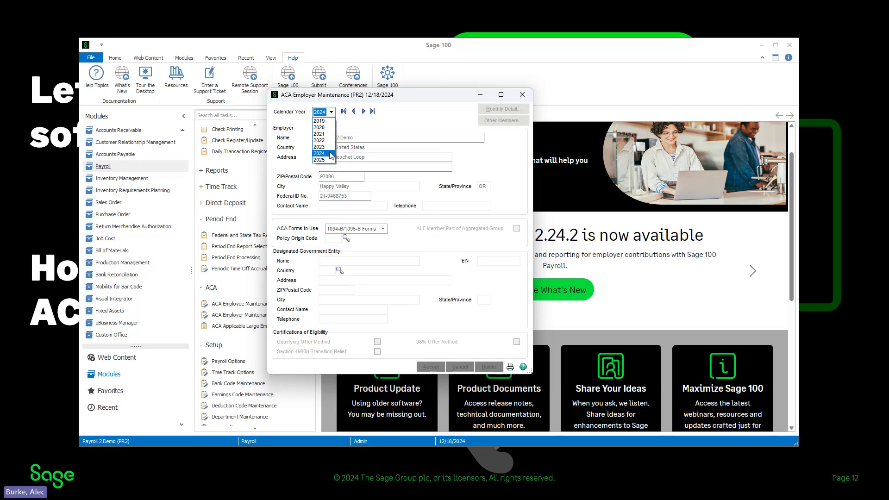
click(324, 155)
click(383, 229)
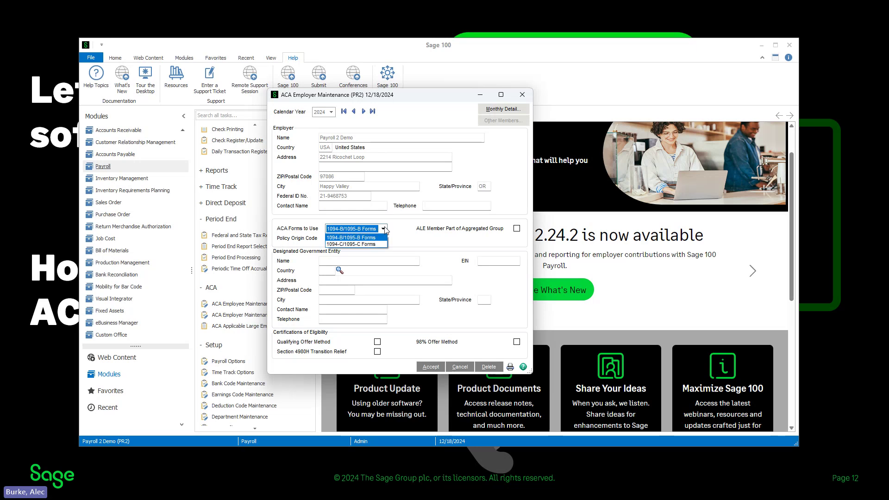
click(376, 245)
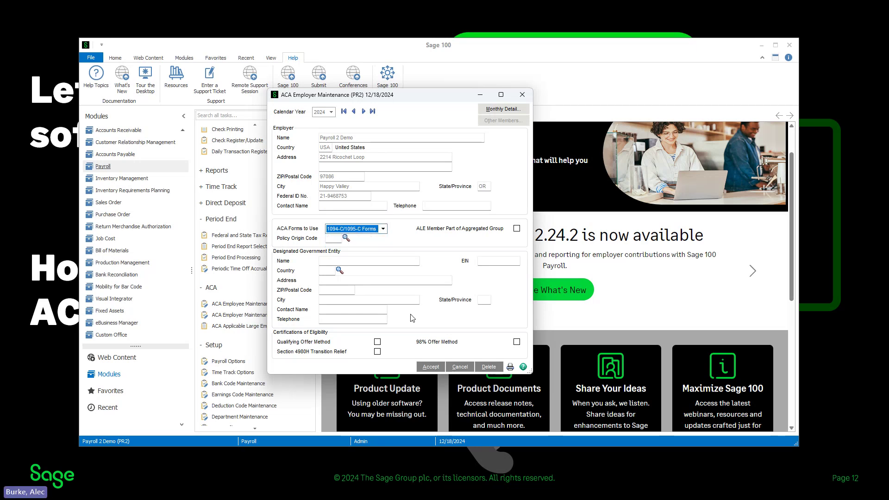
click(428, 366)
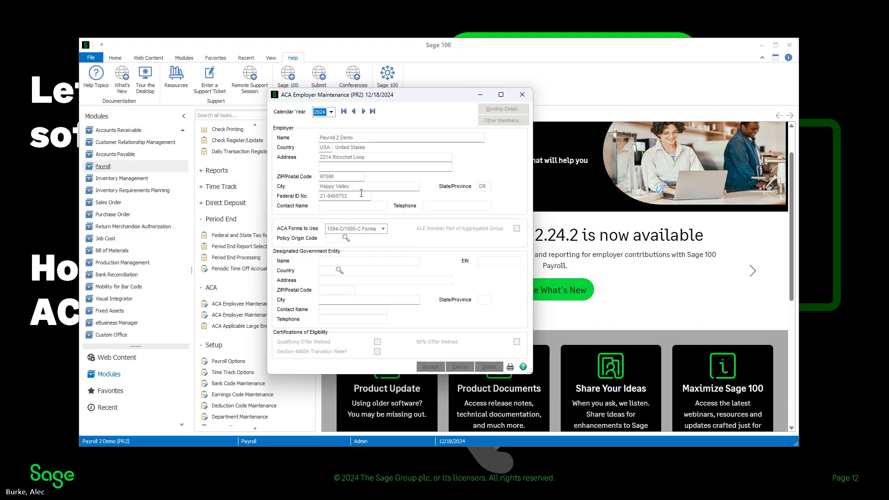
click(520, 96)
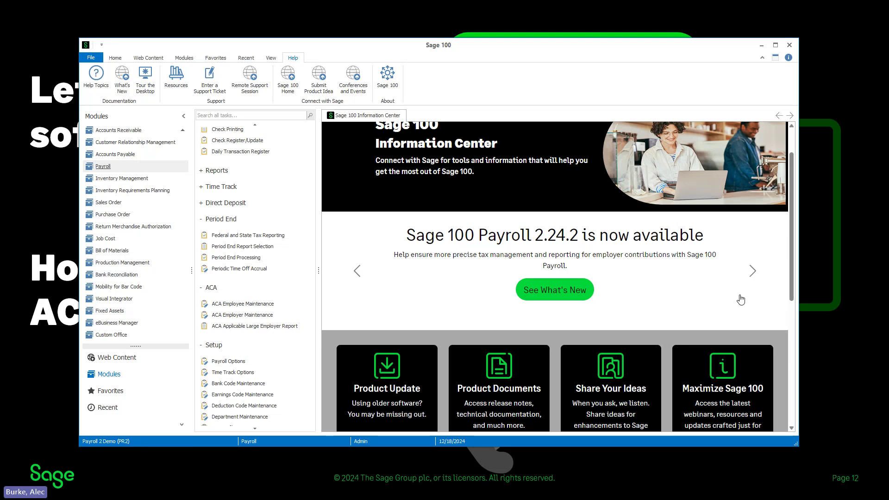
click(239, 236)
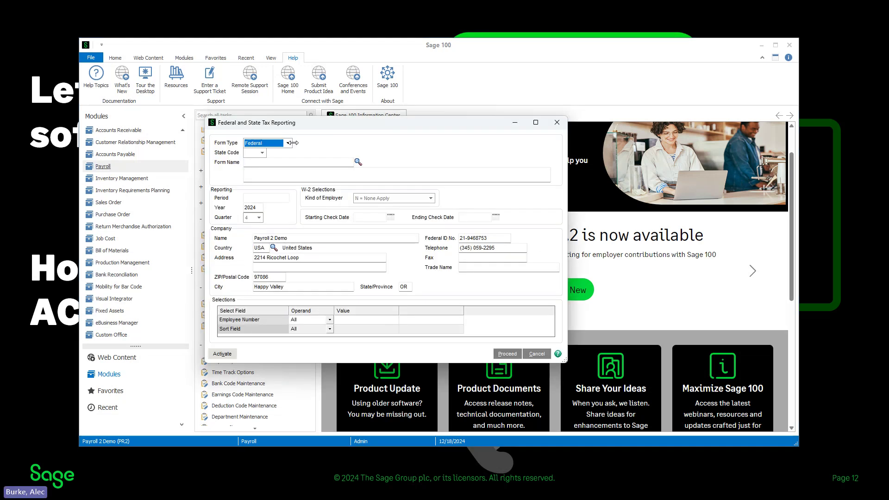
click(288, 144)
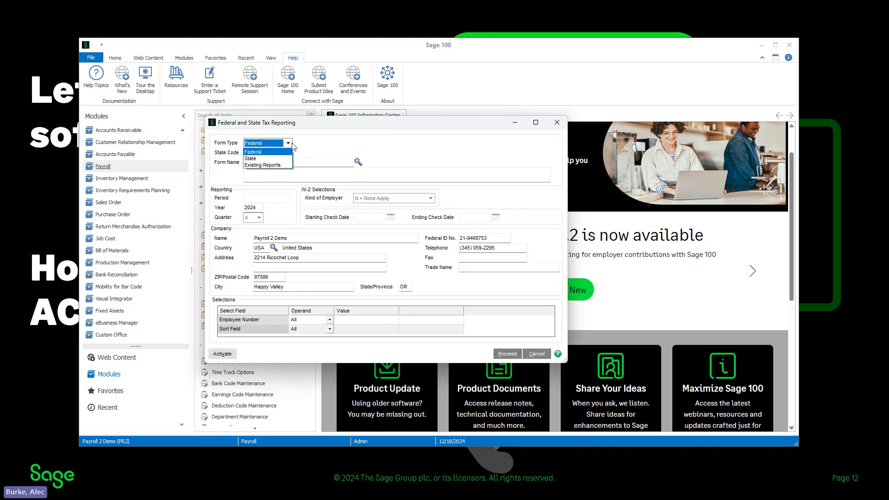
click(273, 166)
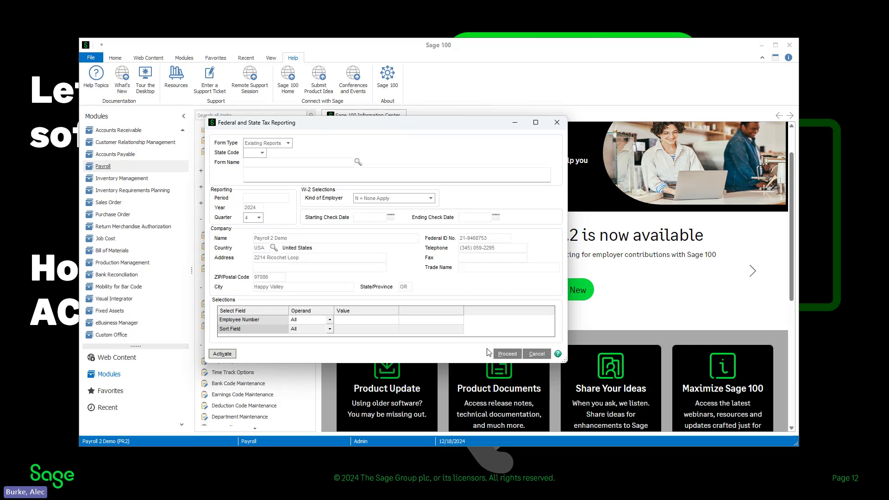
click(536, 354)
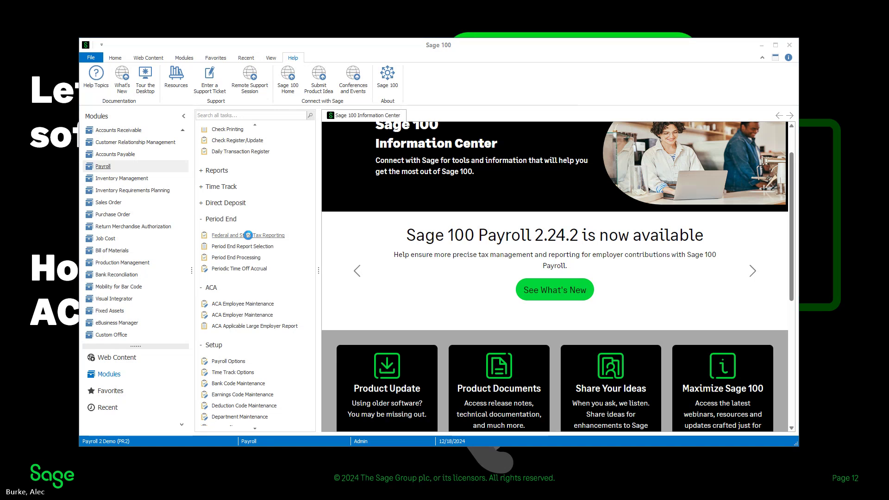
- Open Federal and State Tax Reporting and choose the federal form 2024 1095/1094-C
click(249, 236)
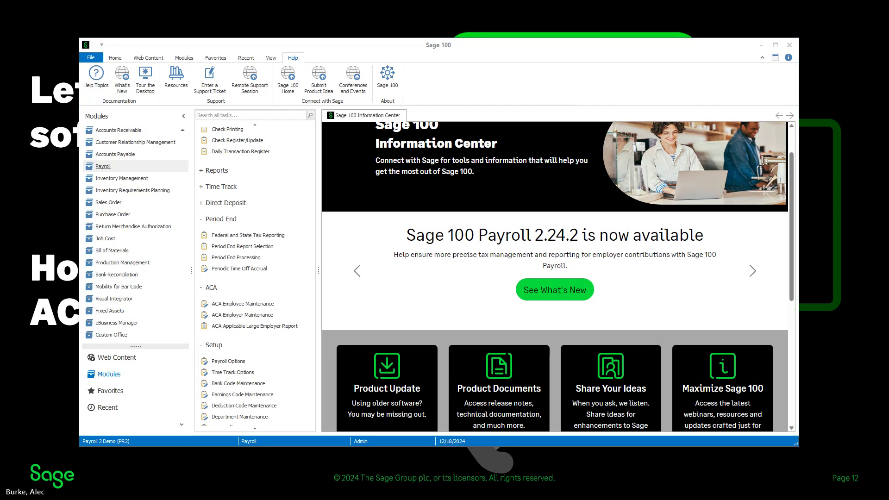
drag(510, 145, 349, 140)
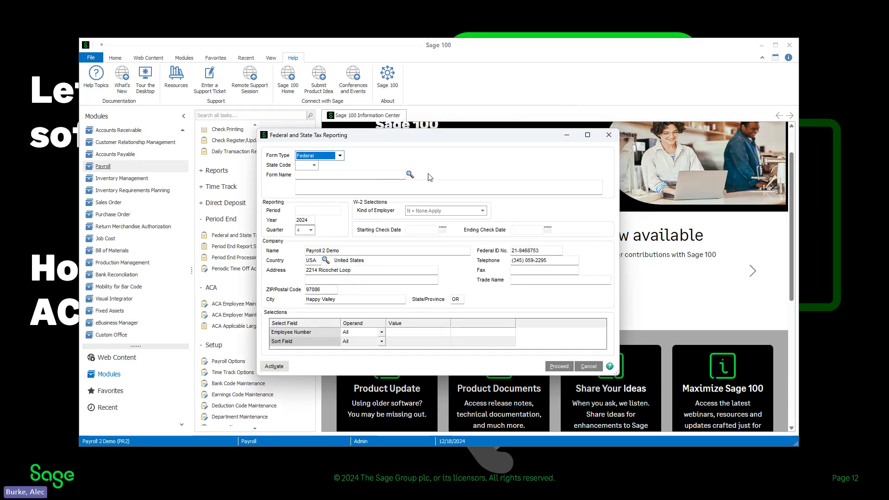
click(411, 174)
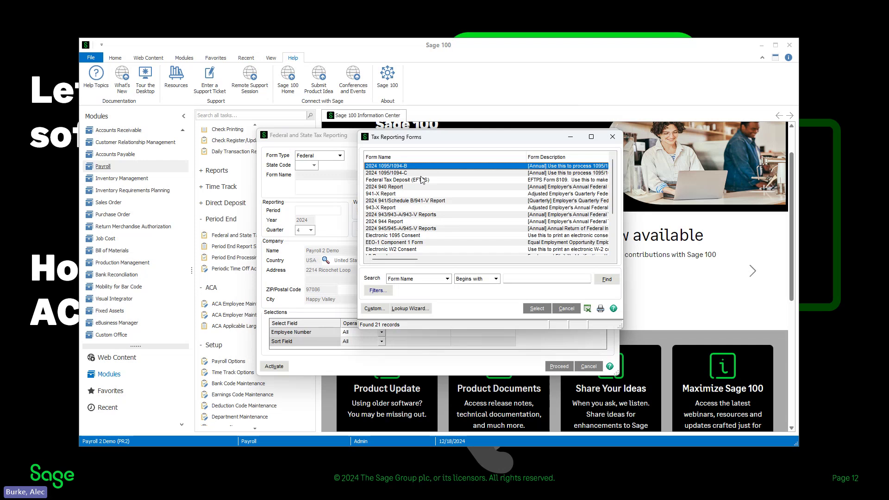
click(403, 173)
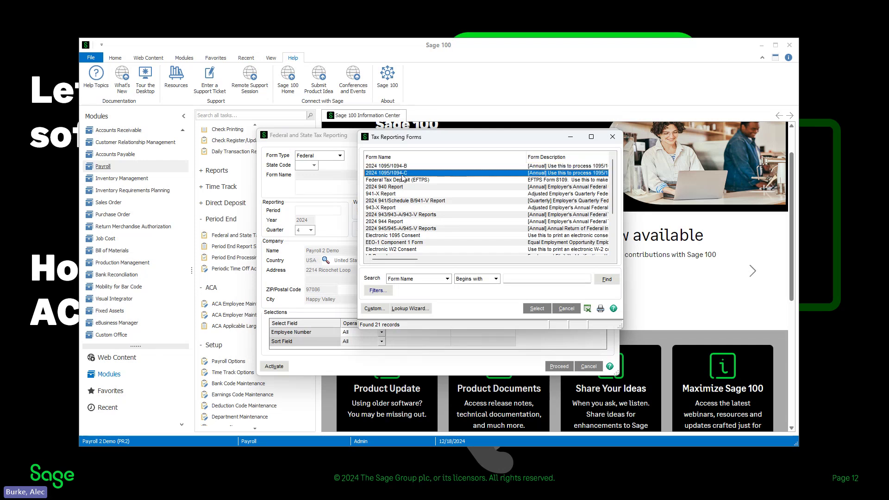
click(539, 309)
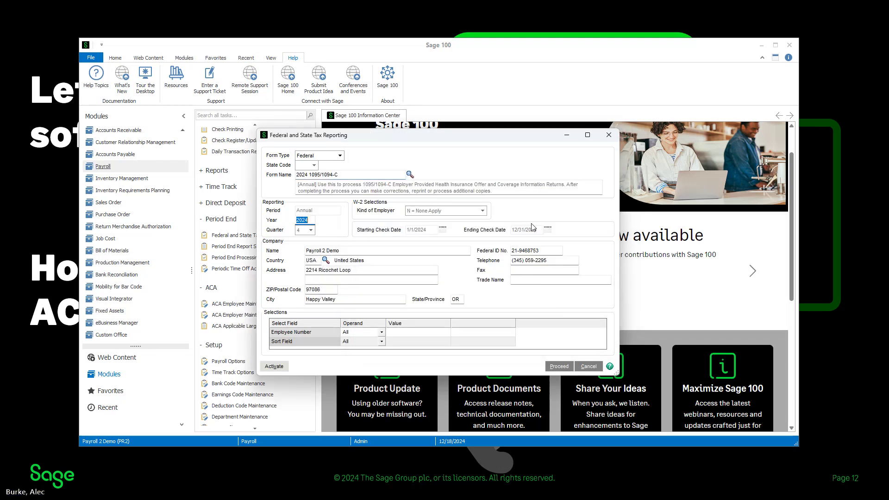
- Limit the form's Employee Number selection to the employees from the first to the last one with the W2 prefix
click(416, 332)
click(446, 332)
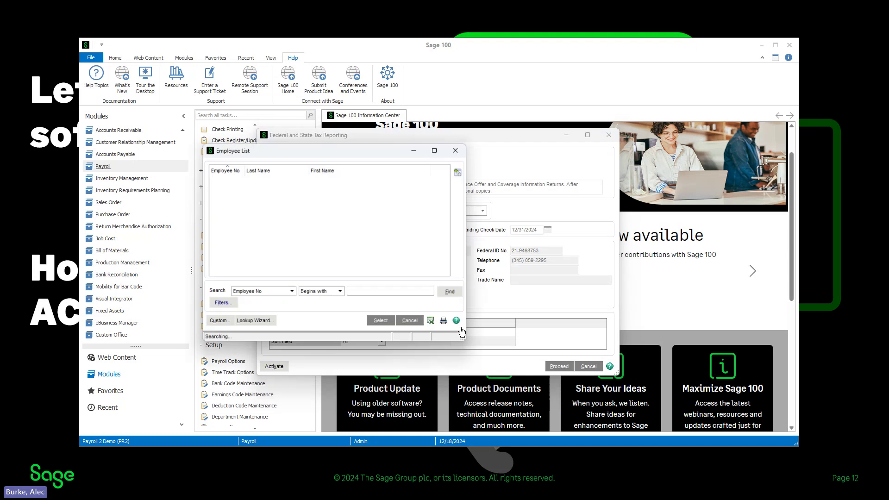
scroll(340, 230, down, 5)
double_click(253, 251)
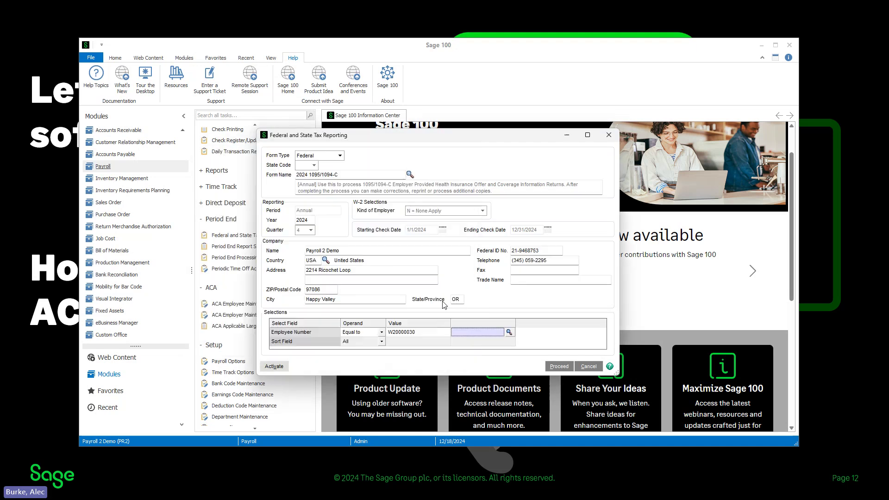
click(509, 331)
scroll(268, 241, down, 5)
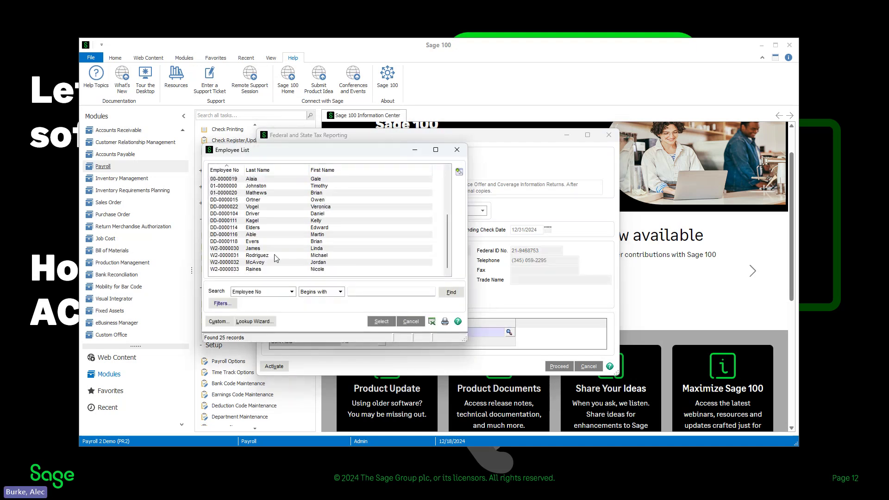
double_click(259, 270)
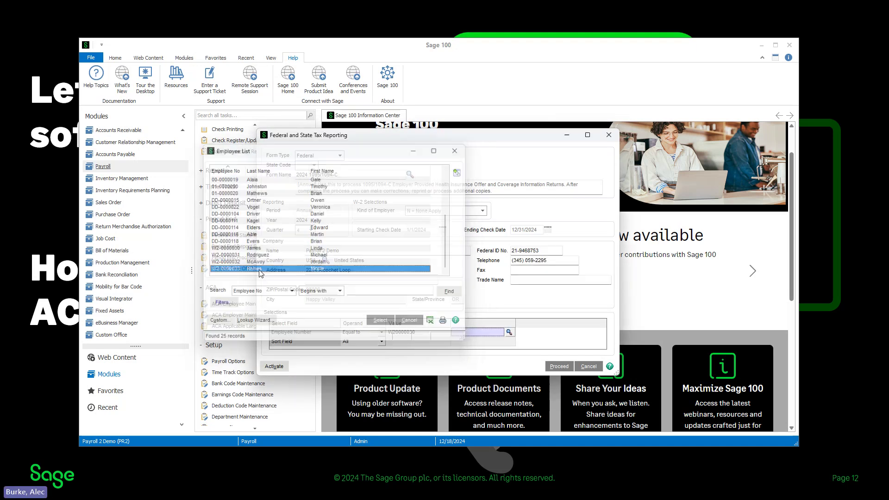
- Proceed with the 1095/1094-C form, choose to start real processing without a test drive, accept the company FEIN and select a single datafile
click(558, 366)
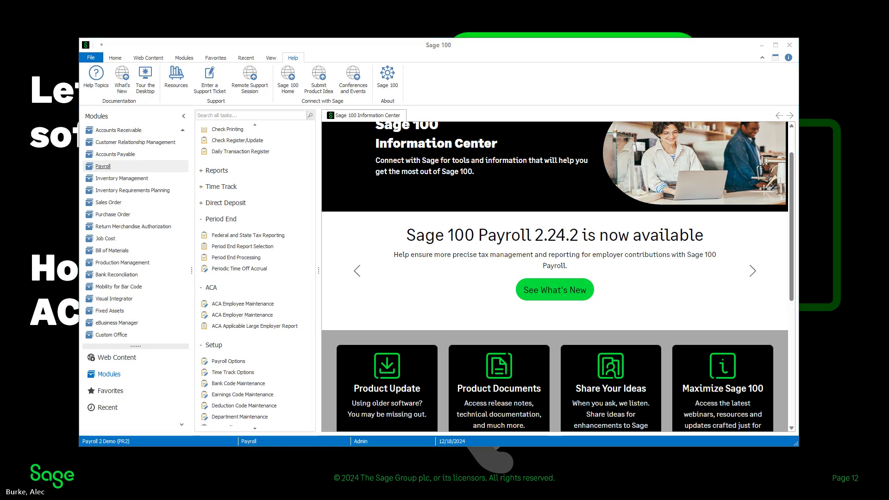
drag(618, 200, 406, 125)
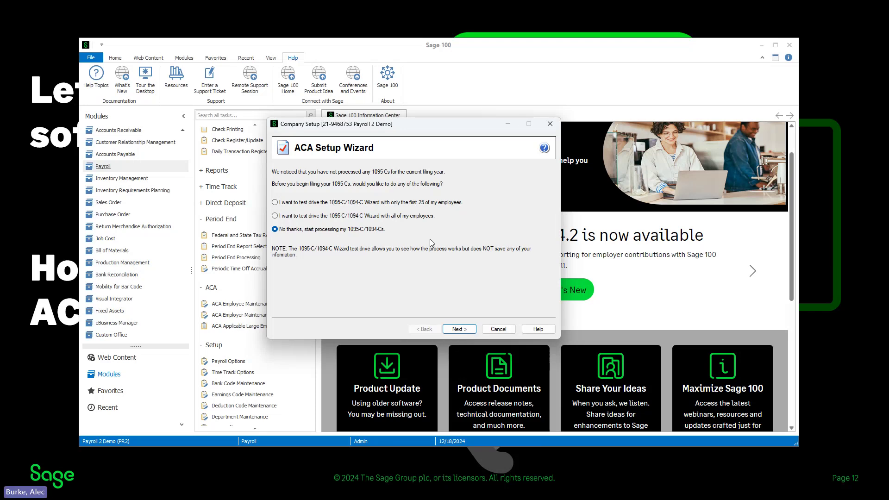
click(458, 329)
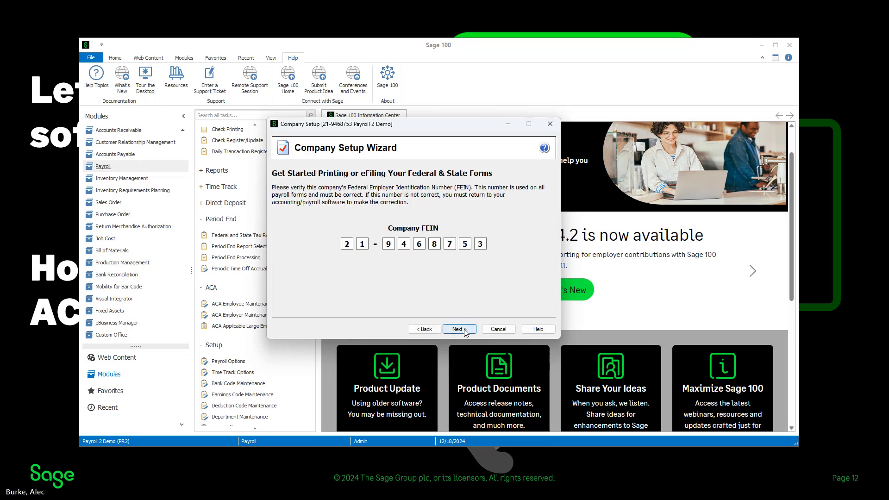
click(462, 330)
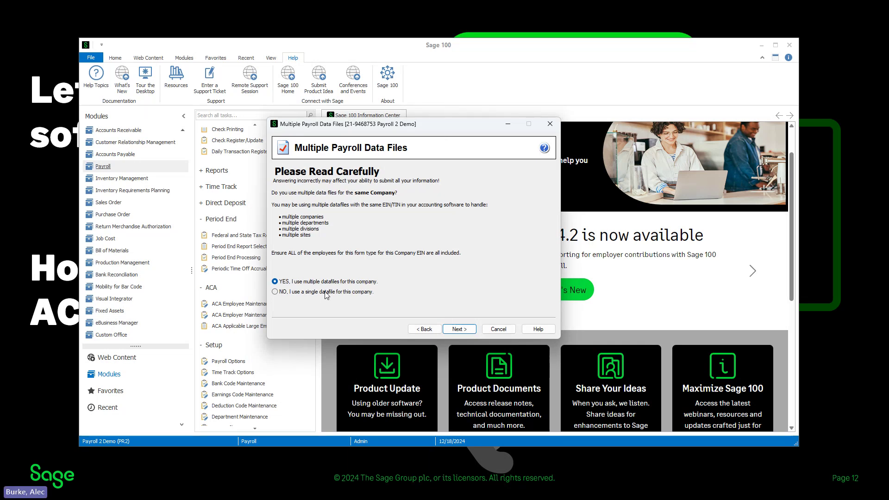
click(279, 290)
click(457, 329)
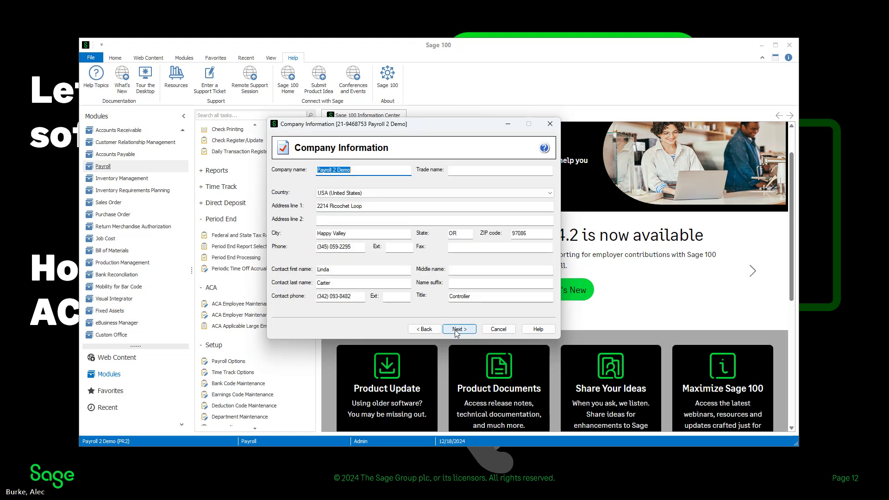
- Accept the company information, keep filing for the own company/employer for both filer types, and finish the setup to open the 1095/1094-C Preparer
click(457, 329)
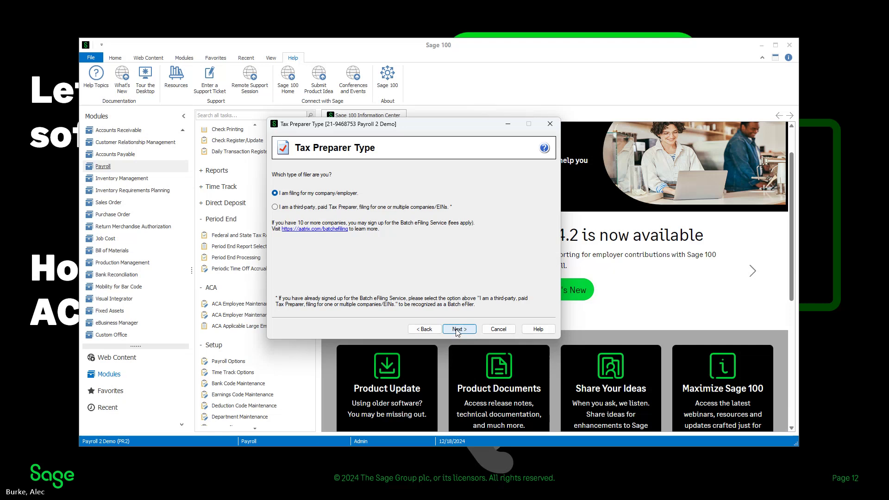
click(457, 329)
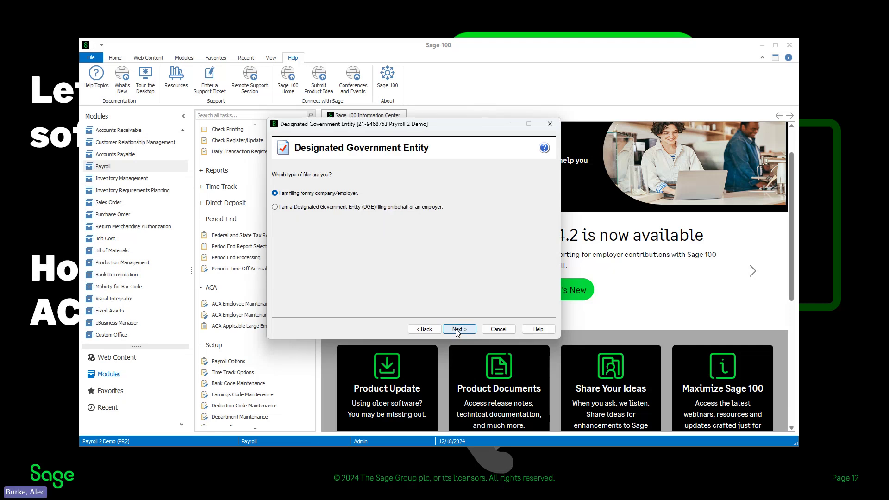
click(457, 329)
click(457, 329)
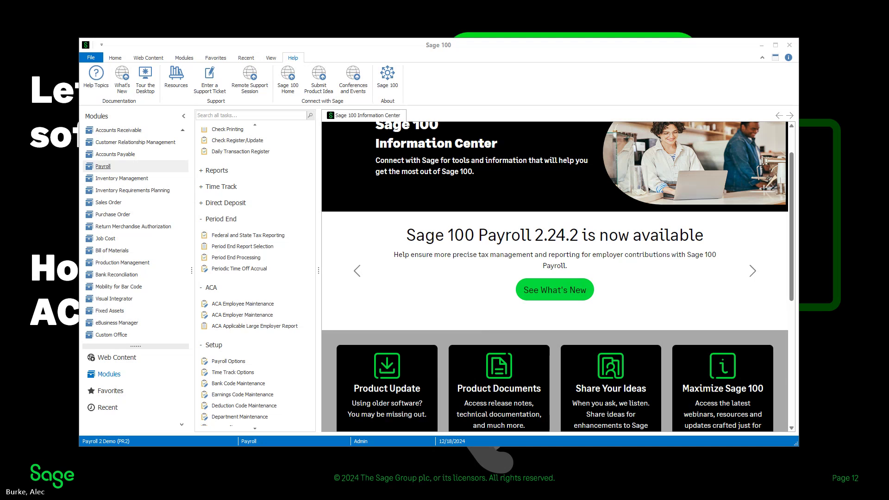
drag(888, 123, 376, 68)
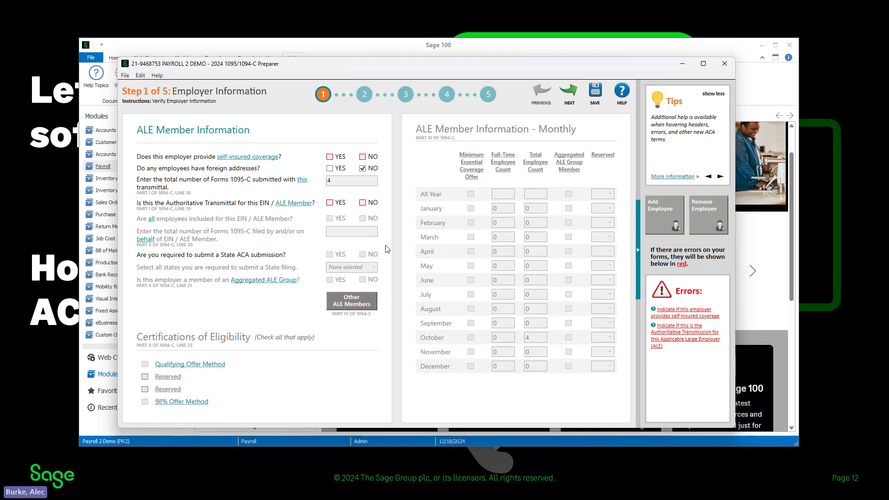
- Answer No to self-insured coverage, Yes to Authoritative Transmittal, Yes to all employees included, and No to State ACA submission
click(362, 158)
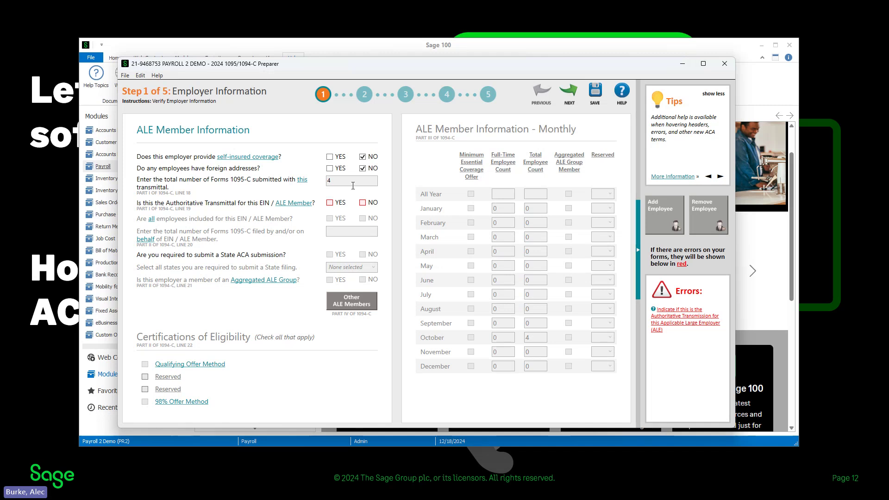
click(330, 203)
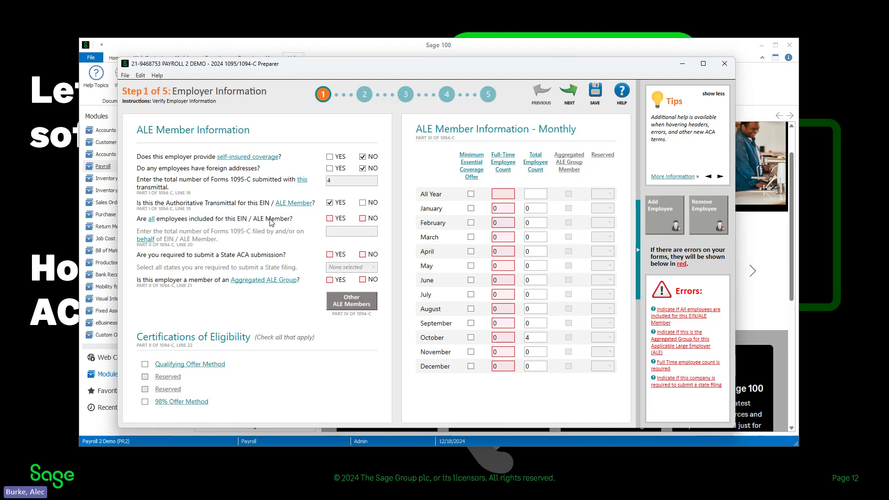
click(339, 222)
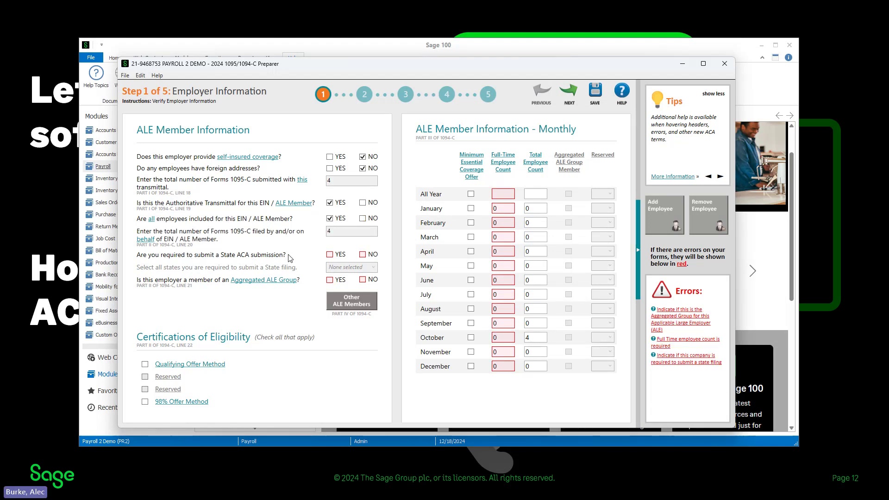
click(363, 254)
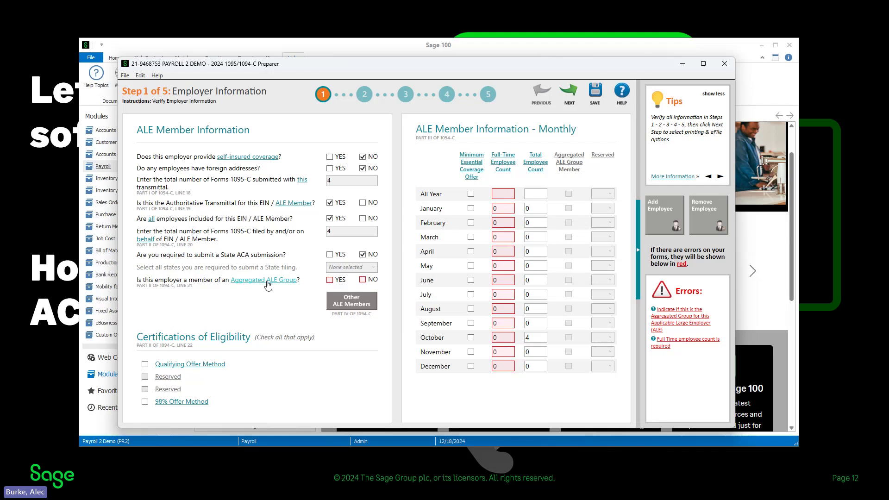
- Consult the IRS instructions linked to Aggregated ALE Group, close them, and answer No to the employer's group membership
mouse_move(278, 287)
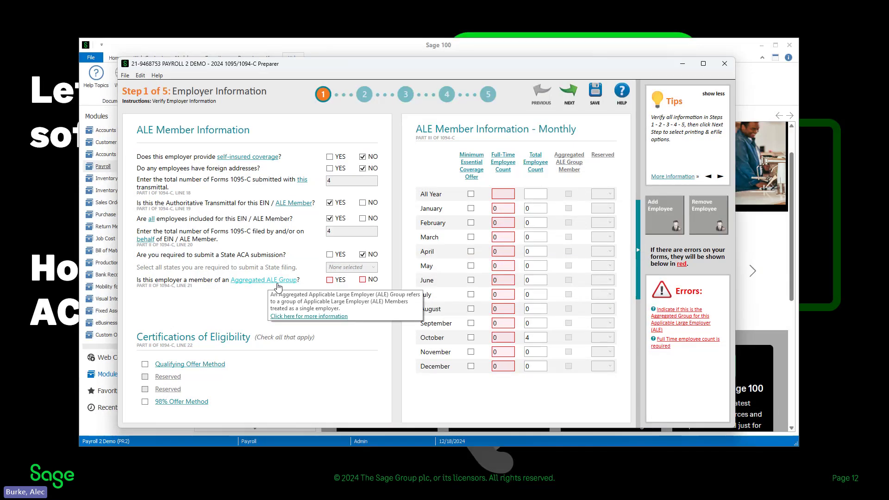
click(306, 316)
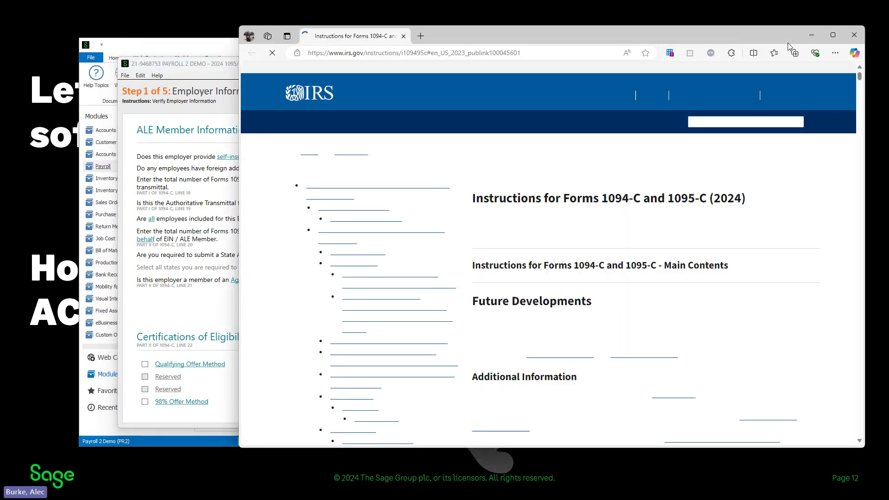
click(853, 35)
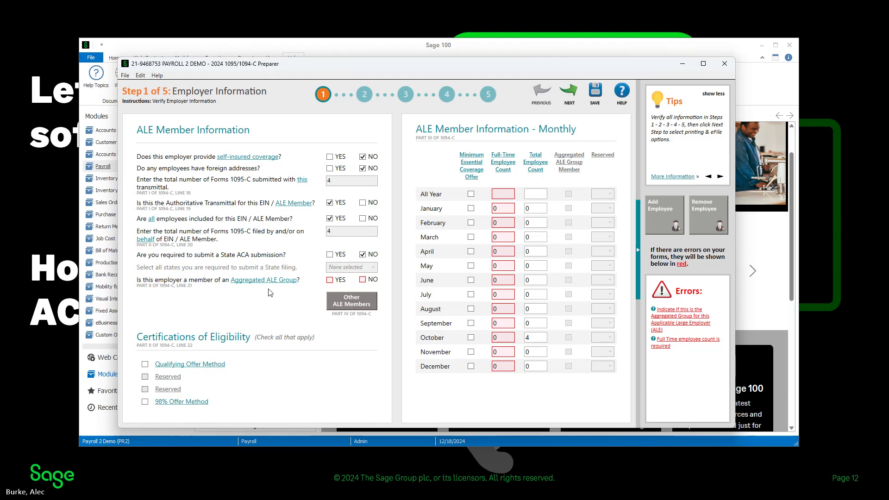
click(362, 280)
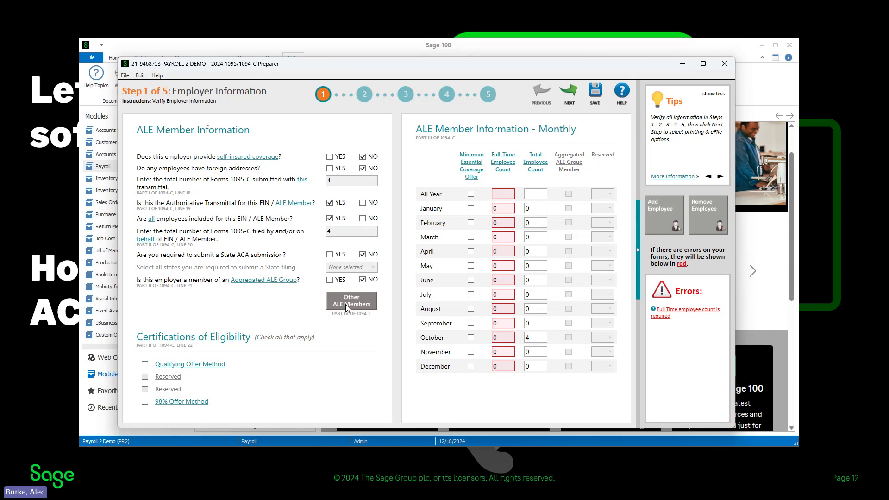
- Try answering Yes to Aggregated ALE Group membership, view the Other ALE Members list, close it and restore the answer No
click(340, 279)
click(344, 302)
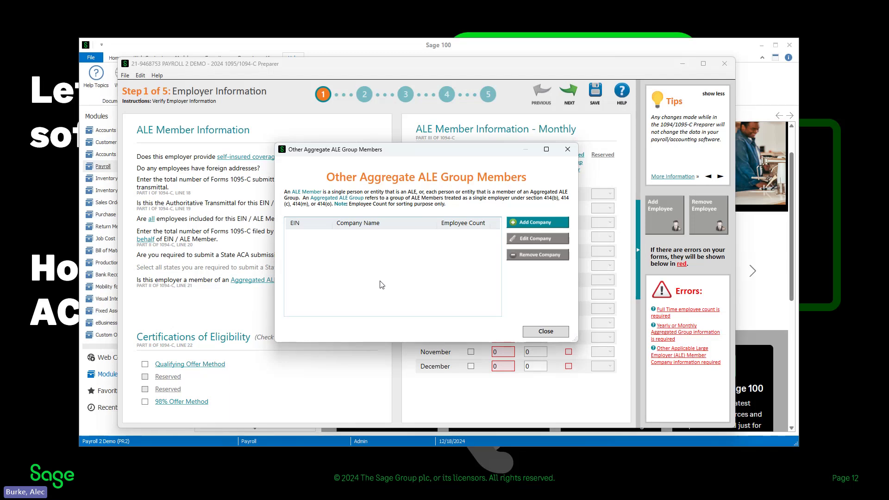
click(554, 333)
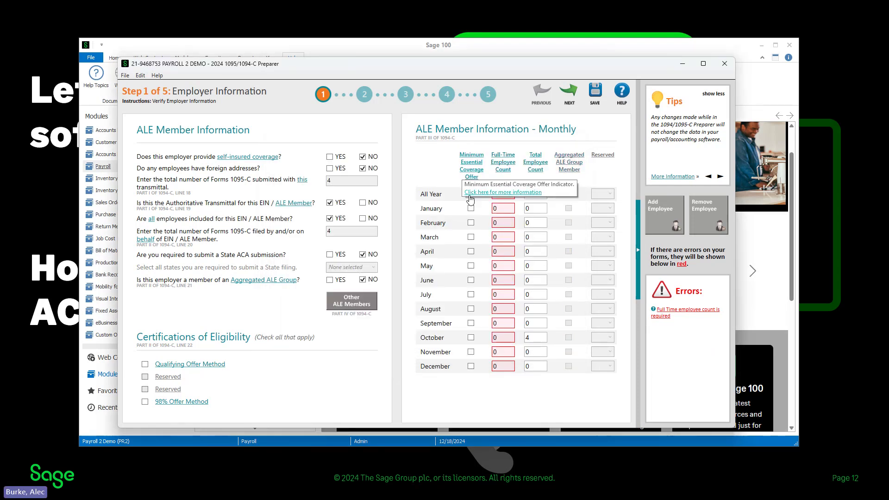
- Mark the Minimum Essential Coverage Offer for All Year and set both the full-time and total employee counts for All Year to 4
click(471, 194)
click(498, 194)
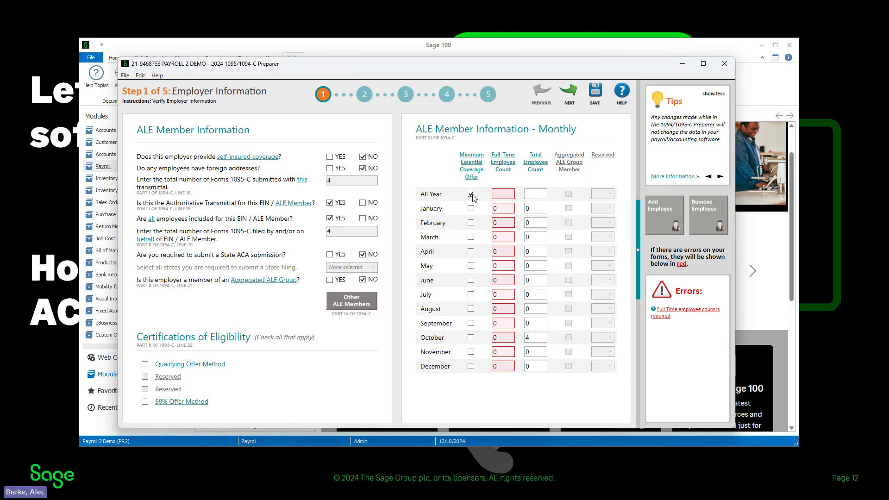
text(4)
click(538, 196)
text(4)
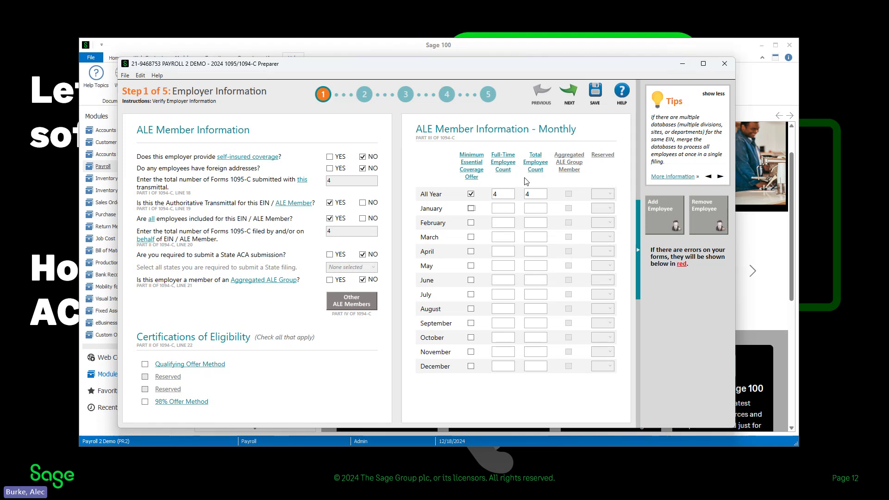
key(alt+Tab)
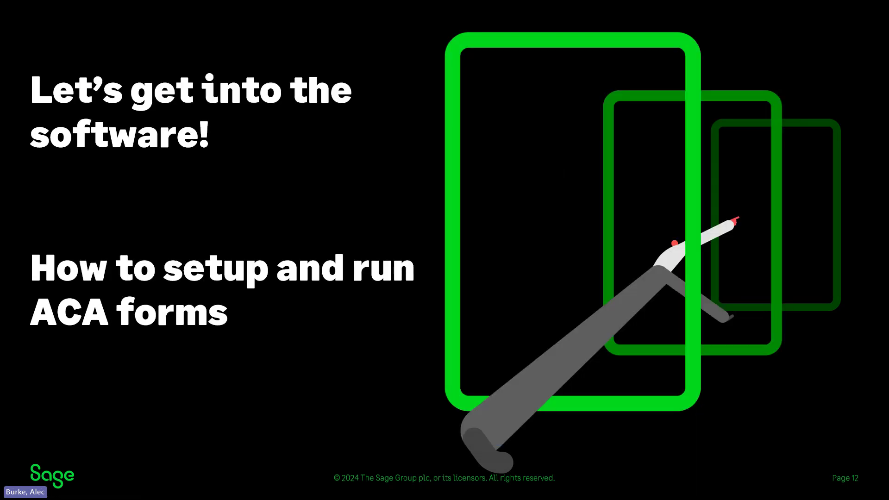
key(alt+Tab)
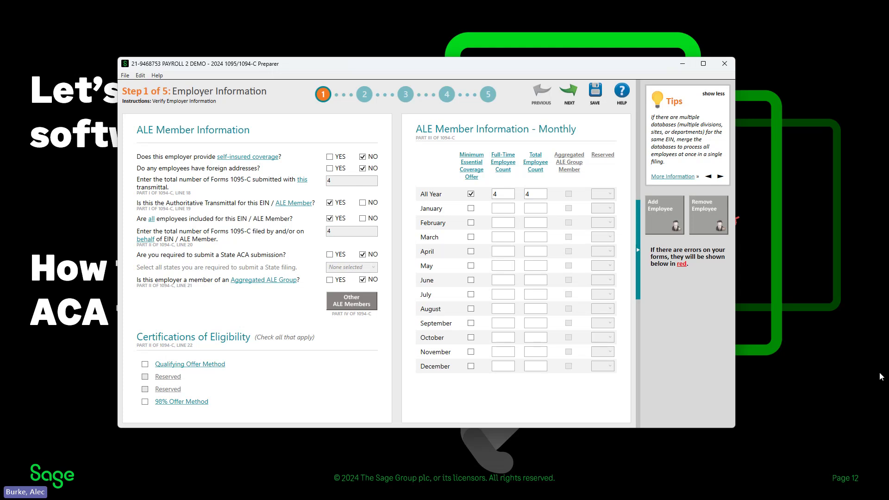
- Continue to Employee Contact Information and correct the flagged invalid SSN of the third employee
click(567, 96)
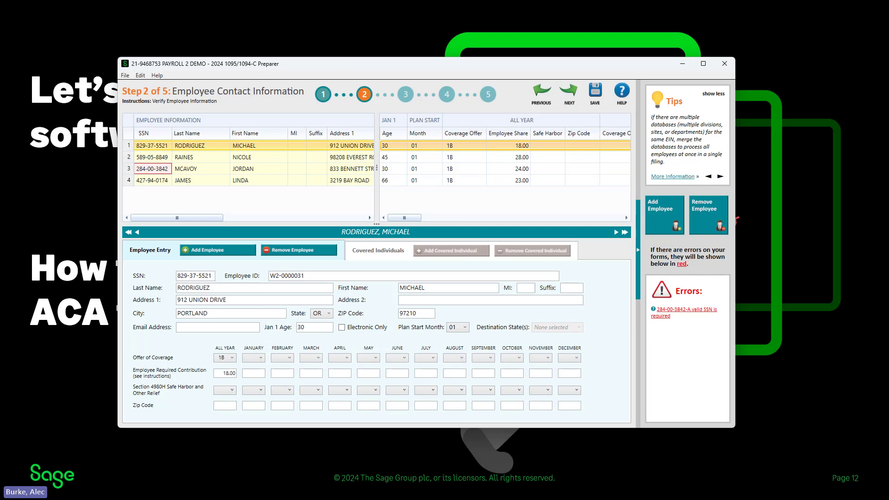
click(570, 102)
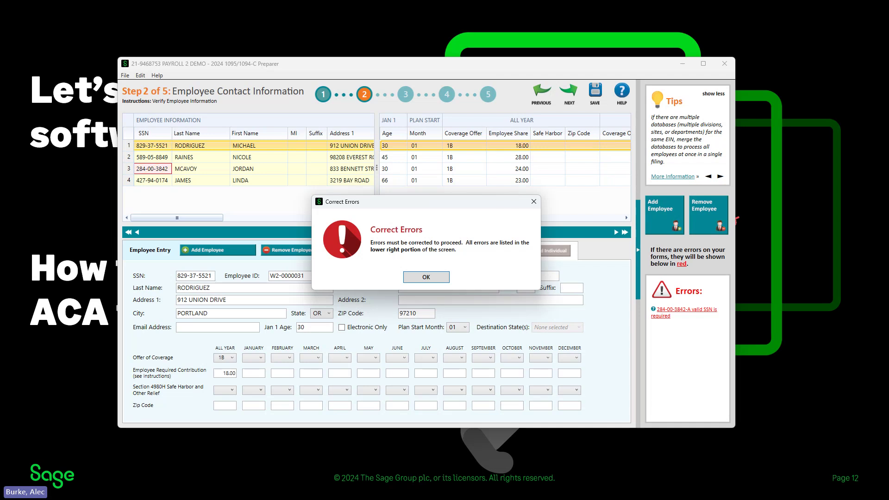
click(426, 277)
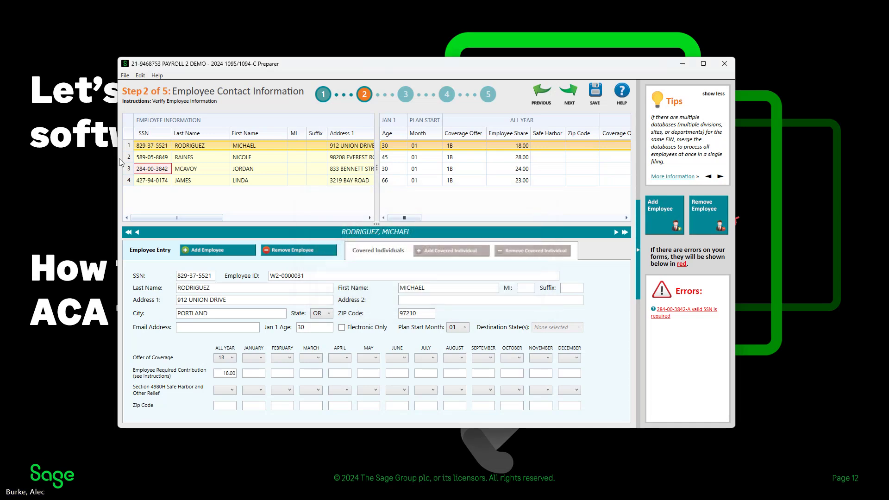
click(151, 169)
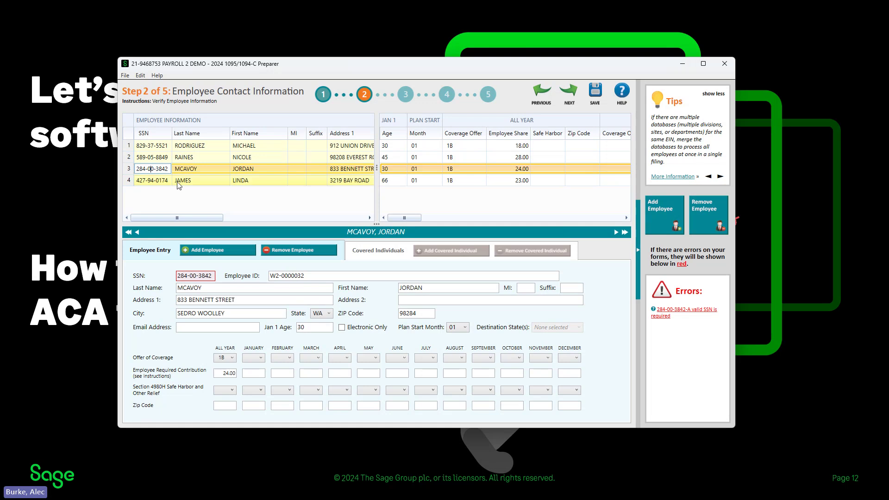
text(8)
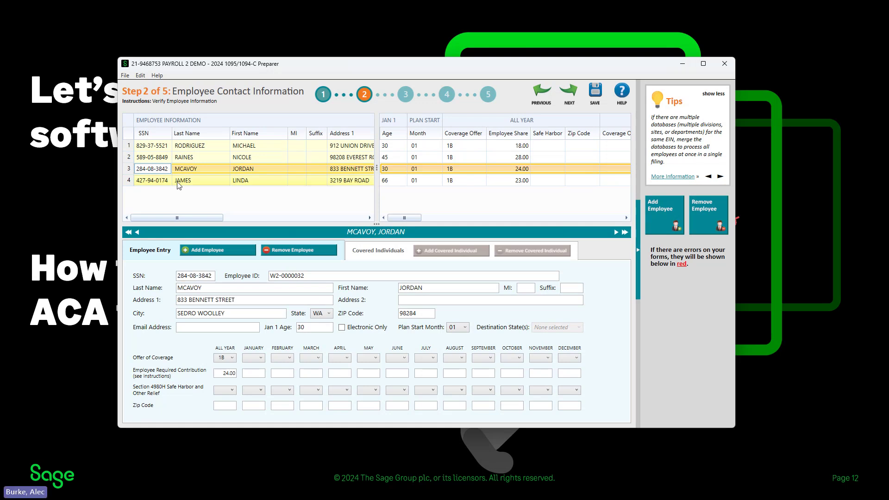
key(Tab)
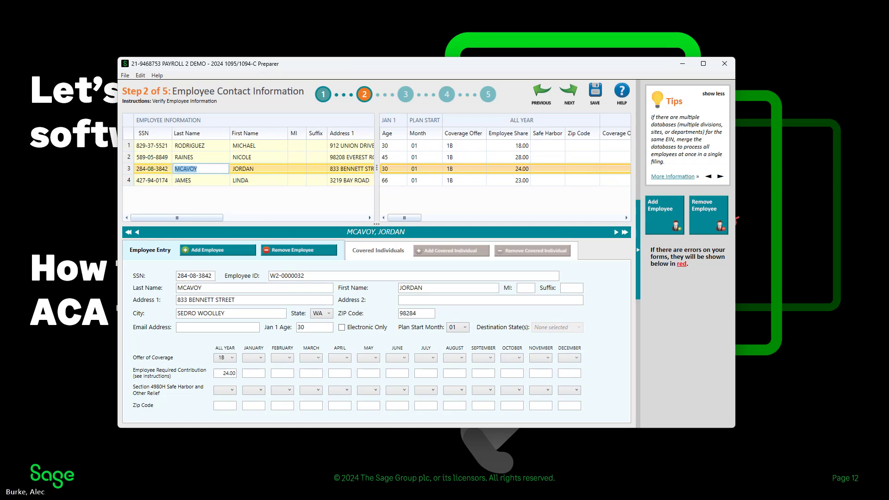
- View the third employee's Covered Individuals section and return to Employee Entry
key(alt+Tab)
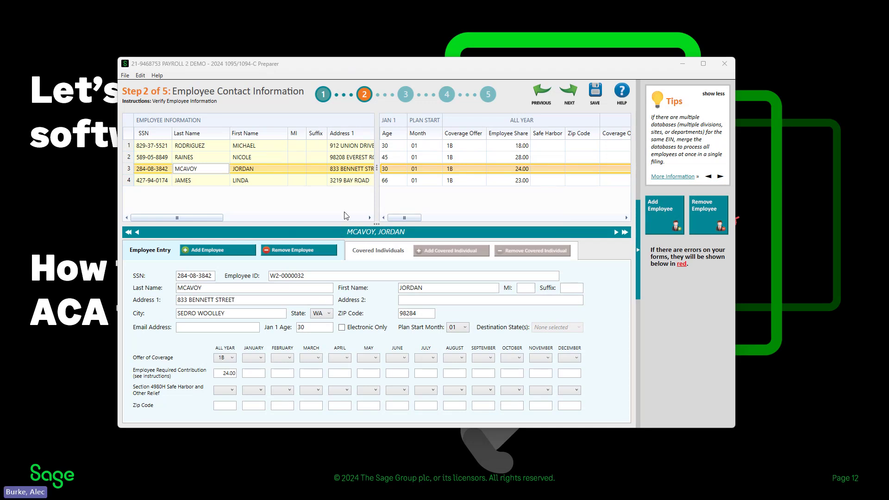
click(394, 255)
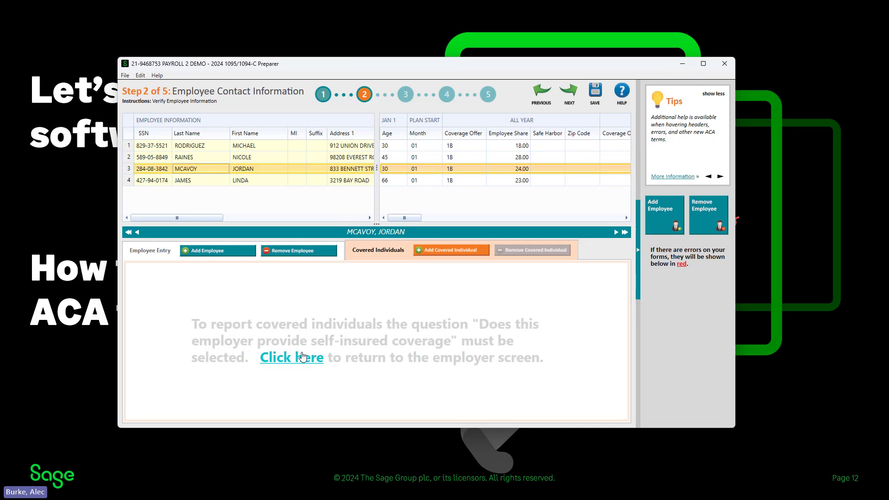
click(159, 250)
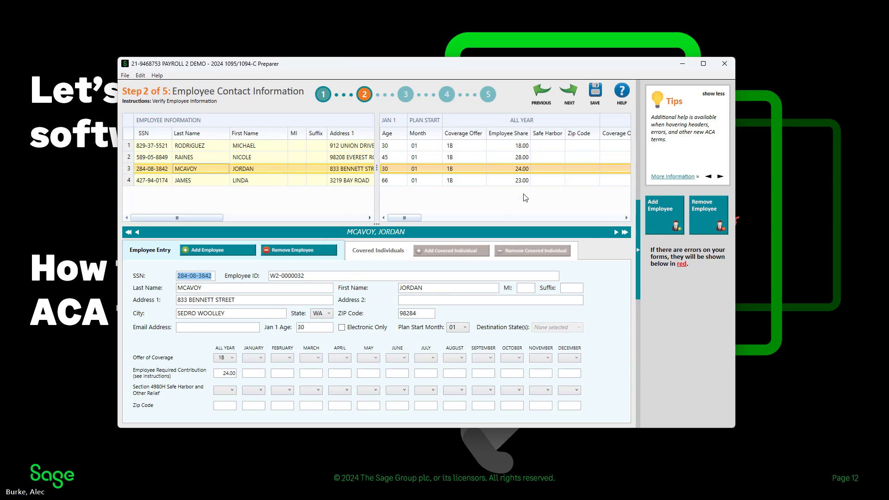
- Advance through Employee Covered Individuals and Employee Electronic Delivery to Step 5, Employee Coverage
click(569, 103)
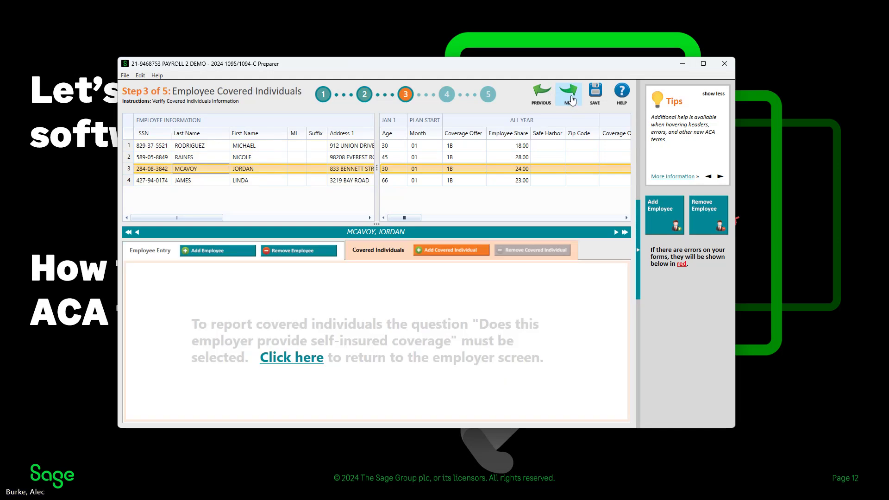
click(570, 102)
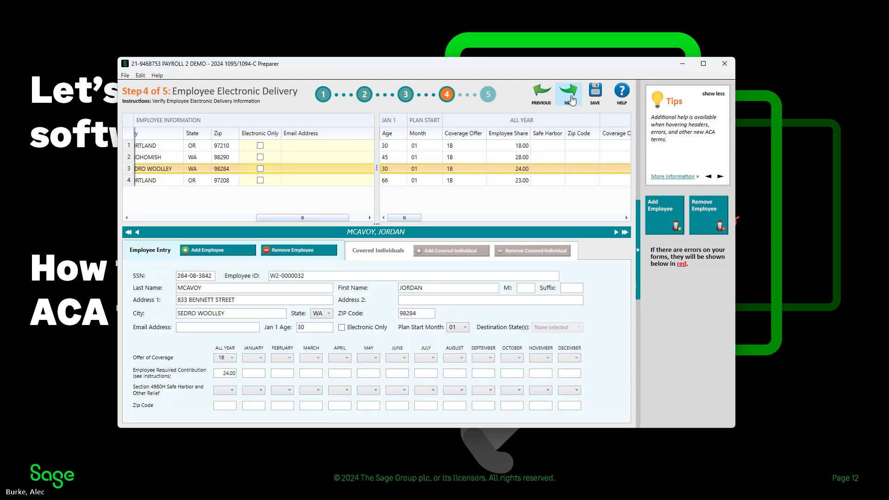
click(572, 100)
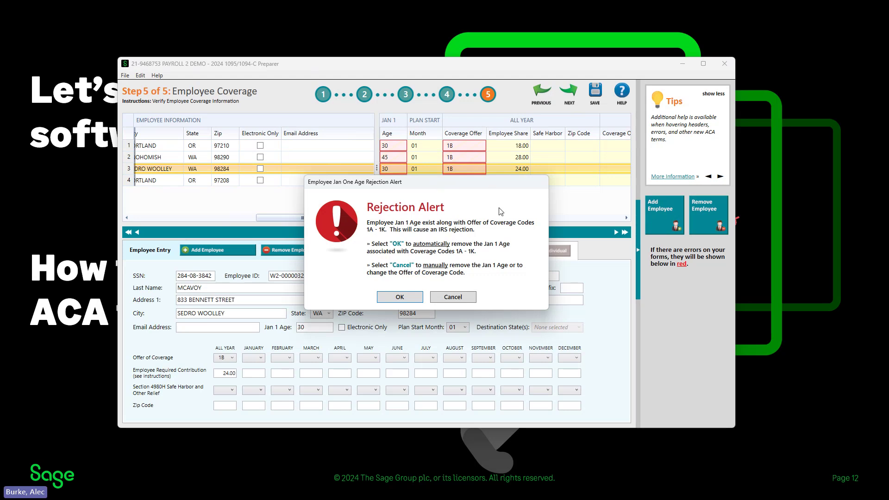
- Automatically remove the Jan 1 ages tied to the 1A - 1K coverage codes and continue to the printing and eFiling options
click(400, 297)
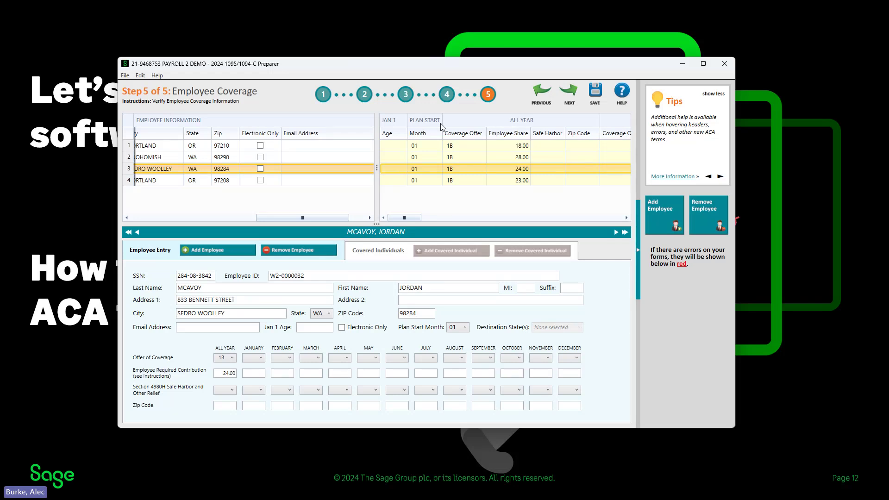
click(569, 96)
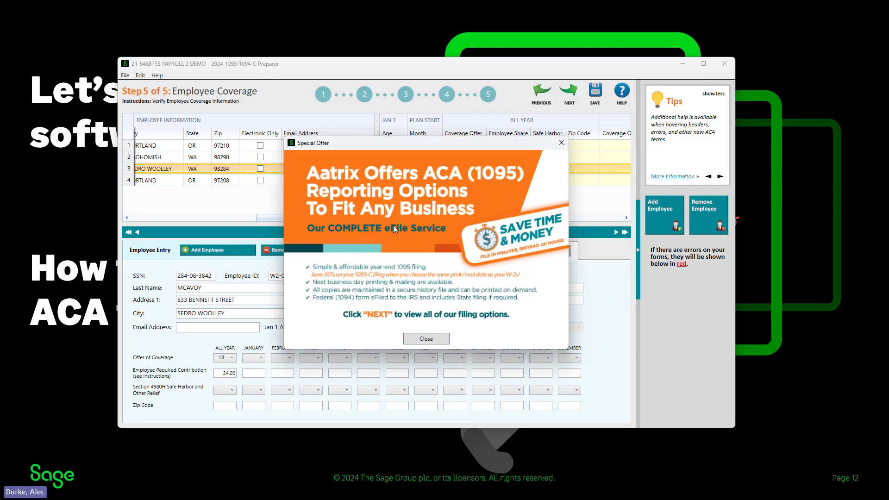
click(426, 339)
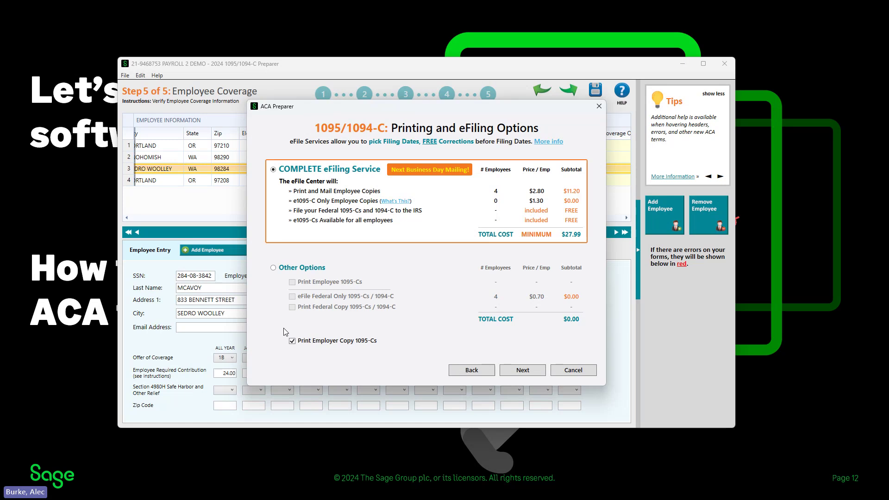
- Choose Other Options with Print Employee 1095-Cs for the 1095/1094-C forms, and cancel the printing and eFiling options
click(273, 268)
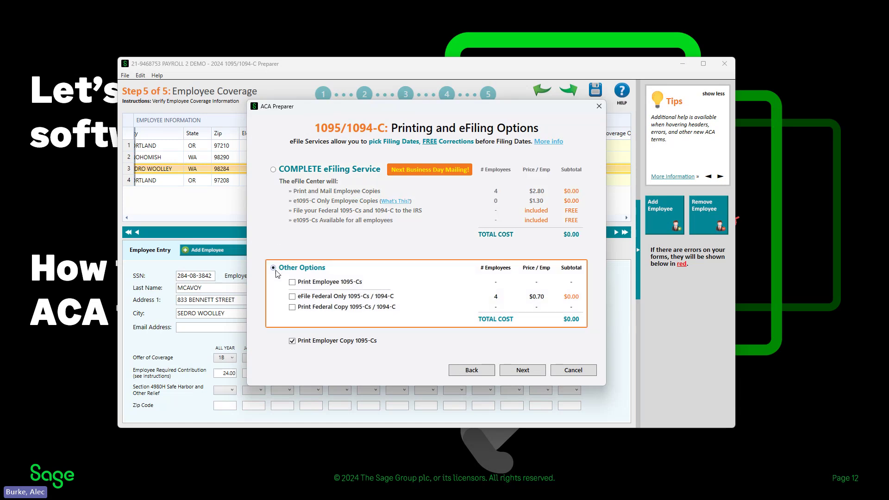
click(292, 282)
click(292, 296)
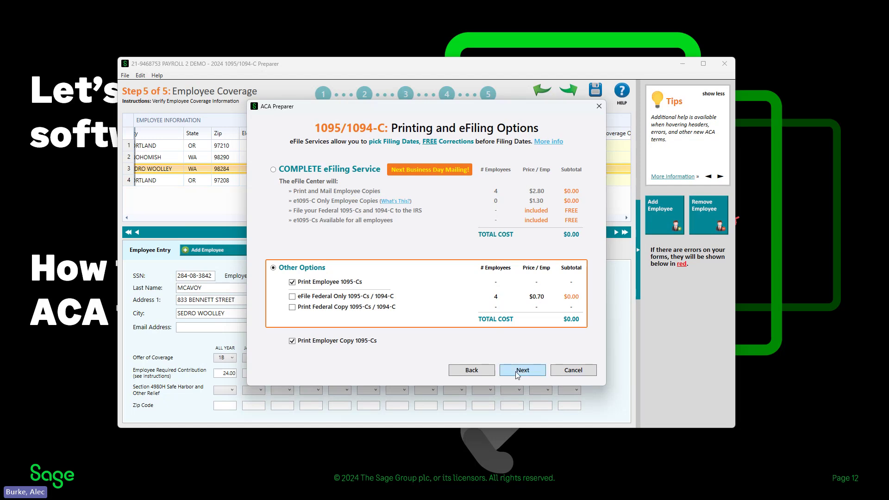
click(578, 372)
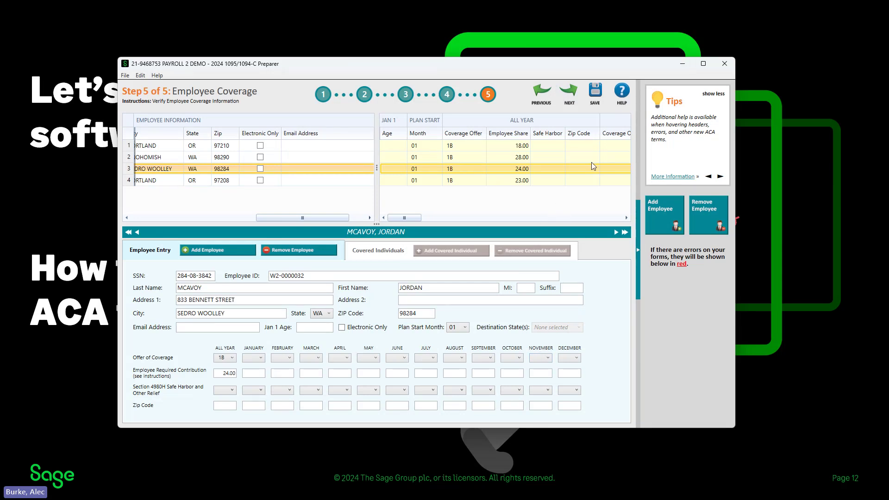
- Close the 1095/1094-C Preparer without saving the information as a work-in-progress
click(724, 65)
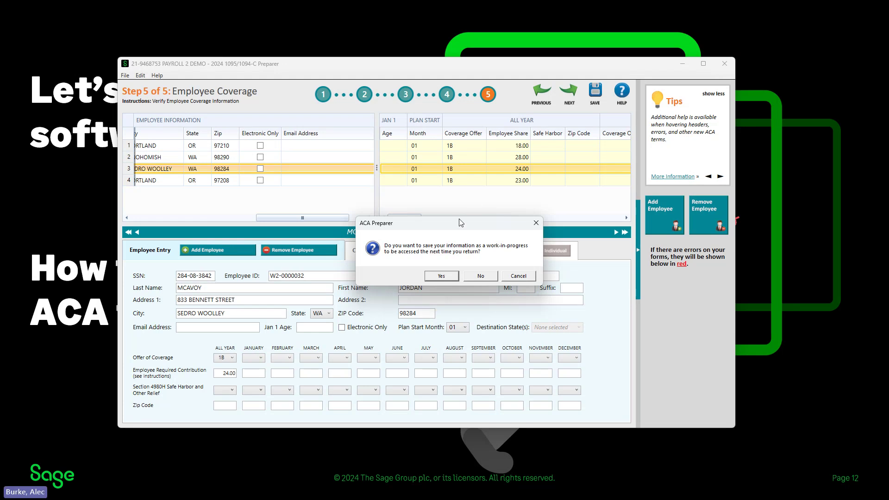
drag(460, 223, 449, 177)
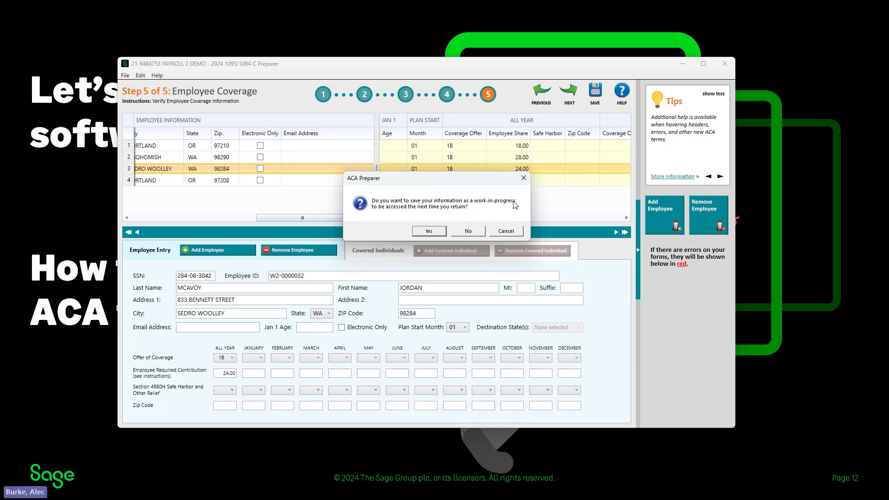
click(464, 231)
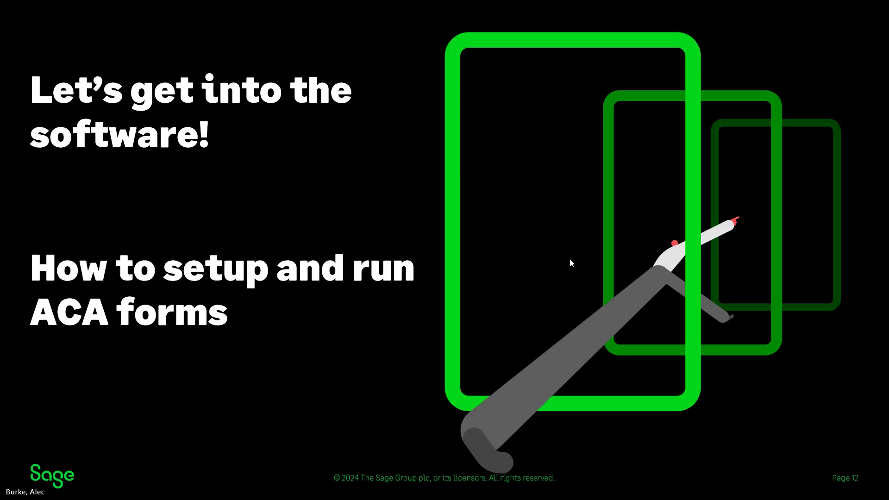
key(Right)
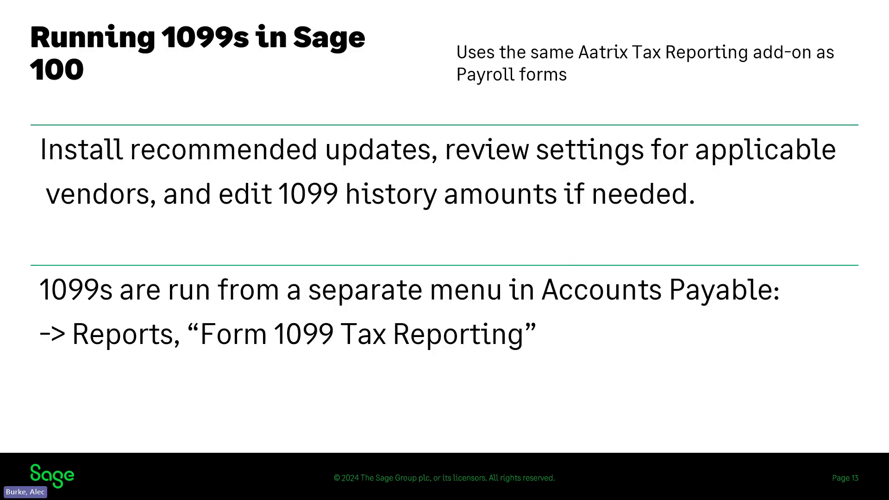
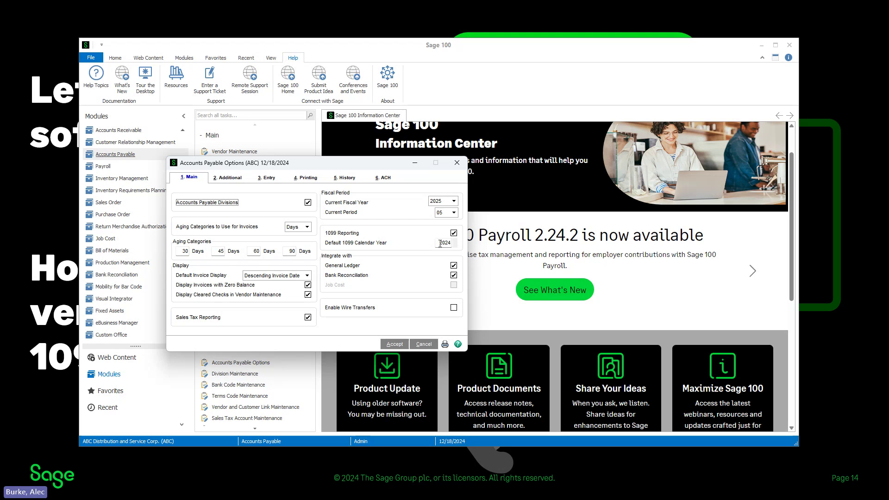
- Check the default 1099 calendar year in Accounts Payable Options and accept the options
click(442, 243)
click(394, 344)
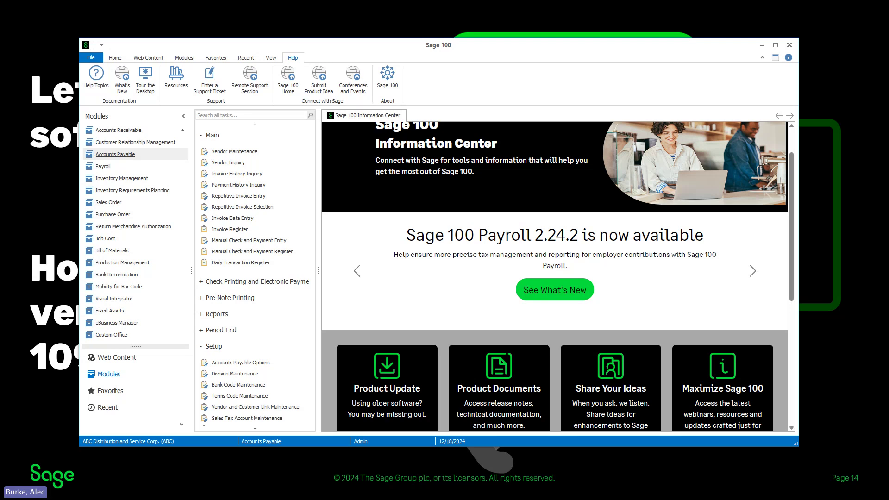
- Open the first vendor, Airway Property, in Vendor Maintenance and review its additional 1099 form settings, including the Social Security number field
click(244, 154)
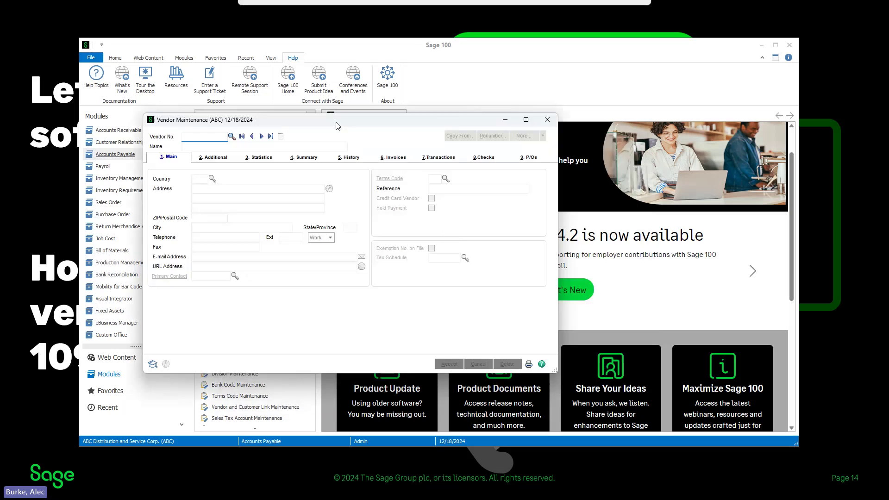
click(276, 123)
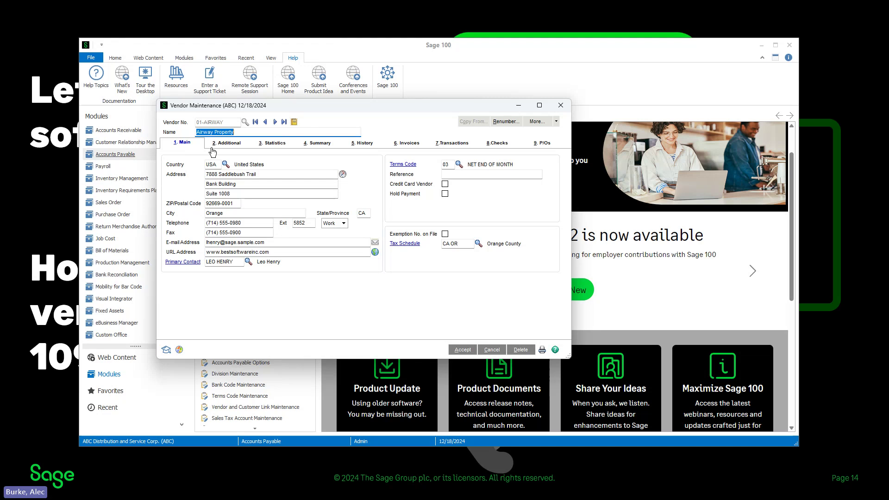
click(234, 147)
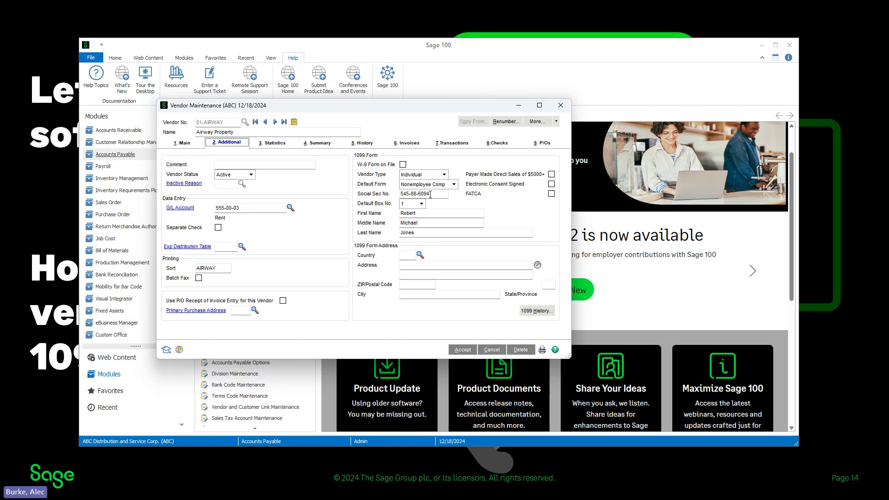
drag(438, 196, 385, 194)
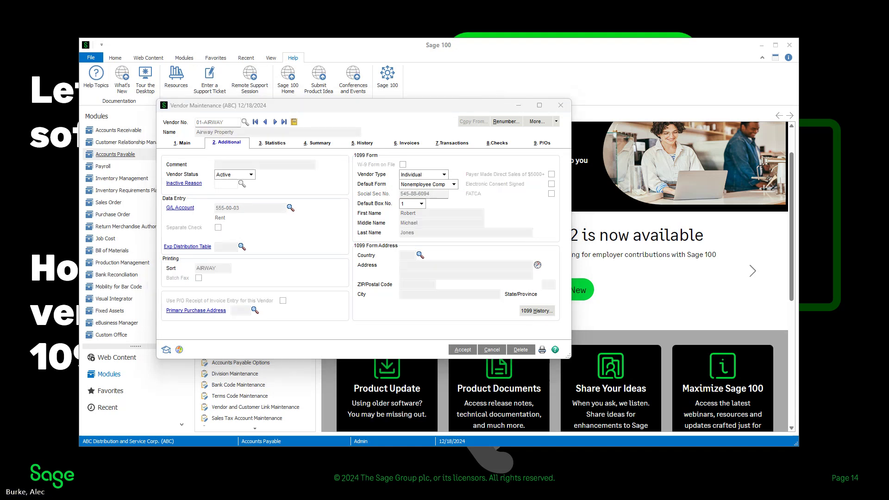
- Review the 2024 nonemployee compensation 1099 payment history of Airway Property and accept the vendor record
click(532, 311)
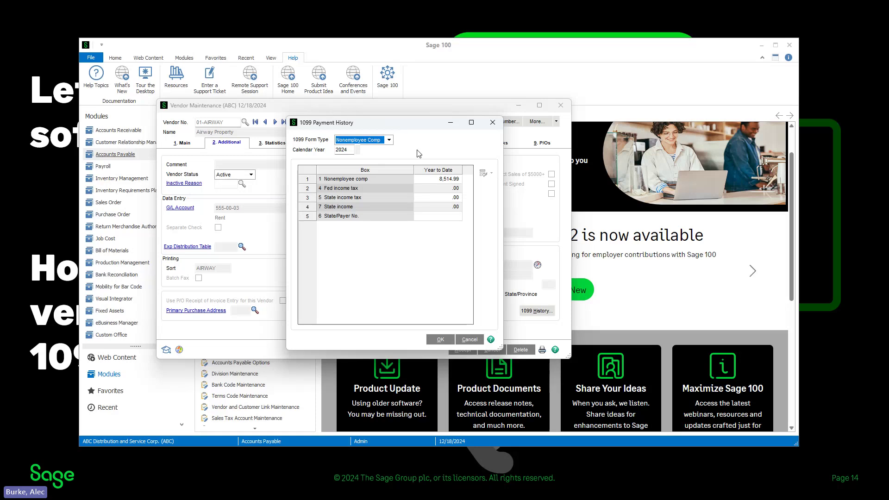
drag(414, 127, 243, 142)
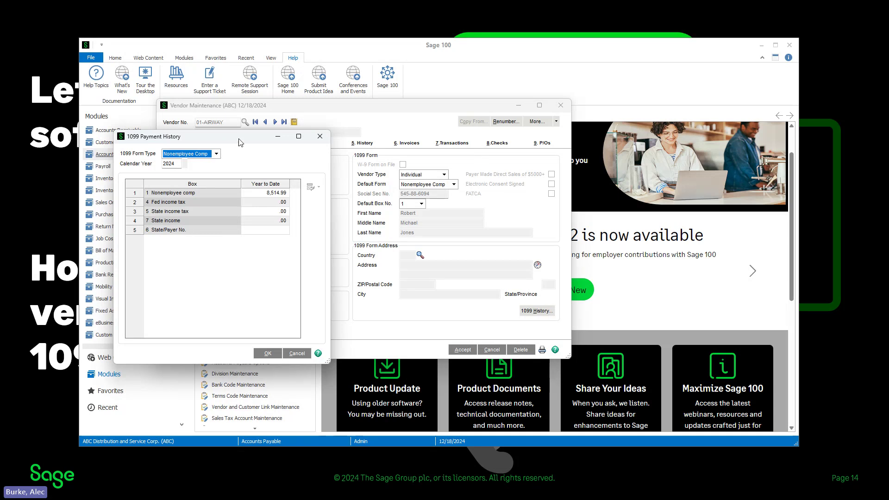
click(320, 137)
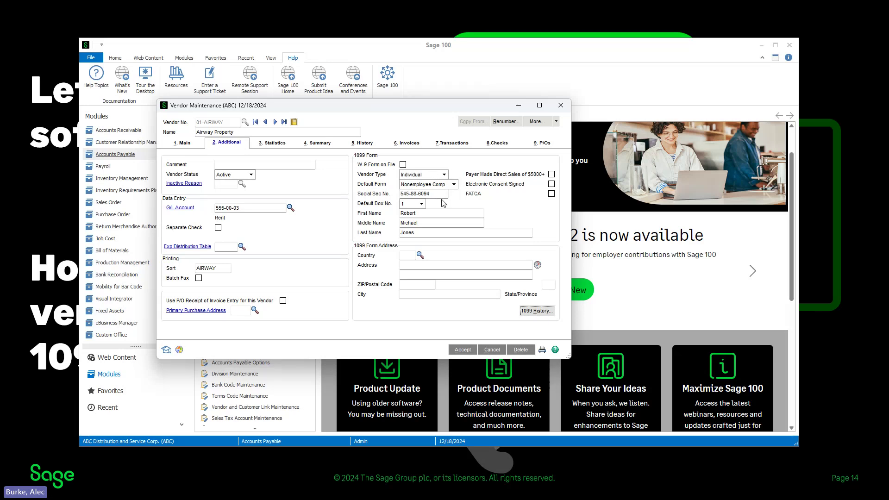
click(535, 311)
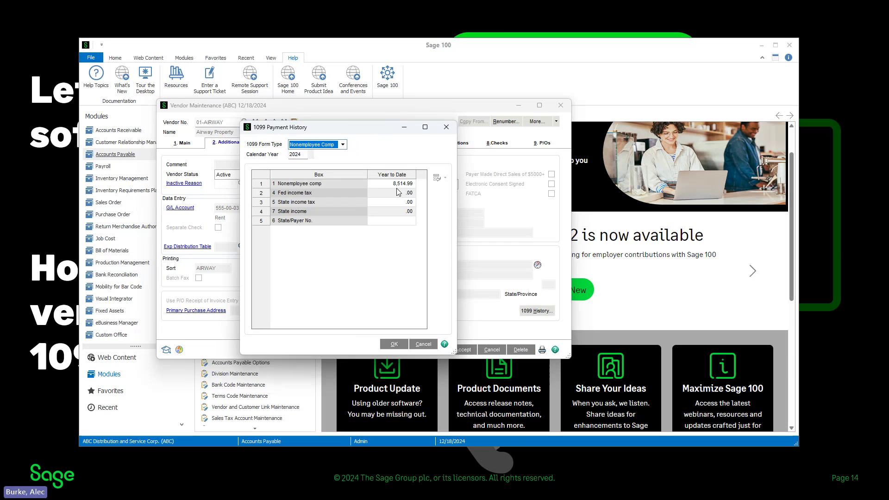
click(392, 345)
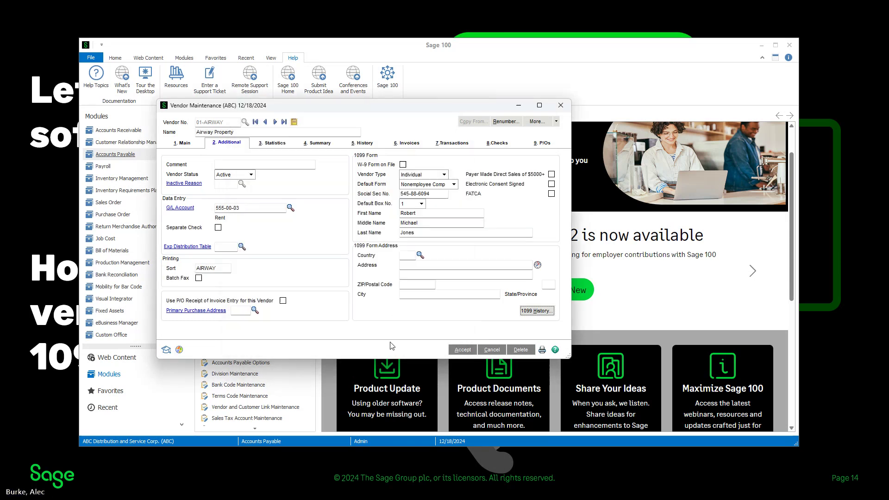
click(462, 349)
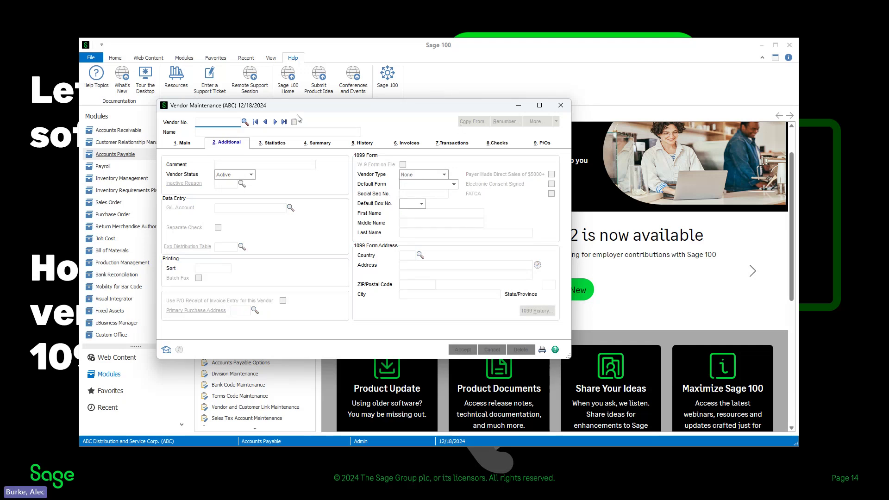
- Review the 1099 form settings and 1099 payment history of Allclimate Maintenance, accept the record, and close Vendor Maintenance
click(275, 122)
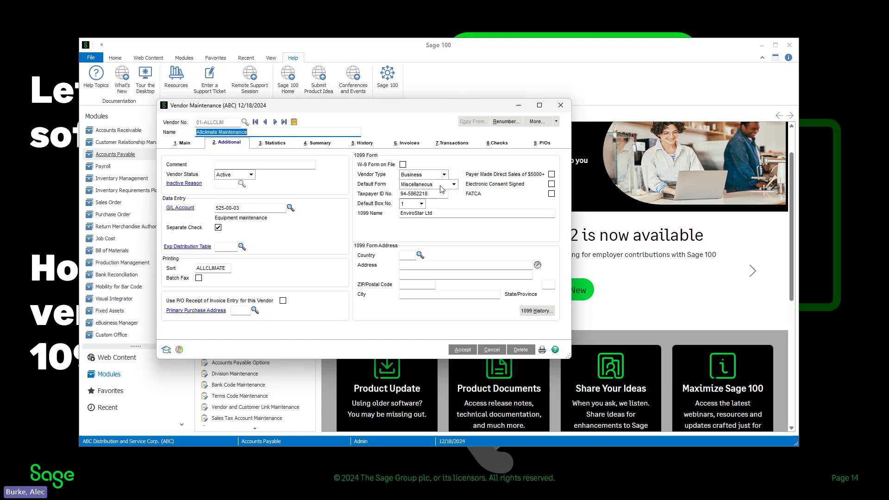
click(415, 193)
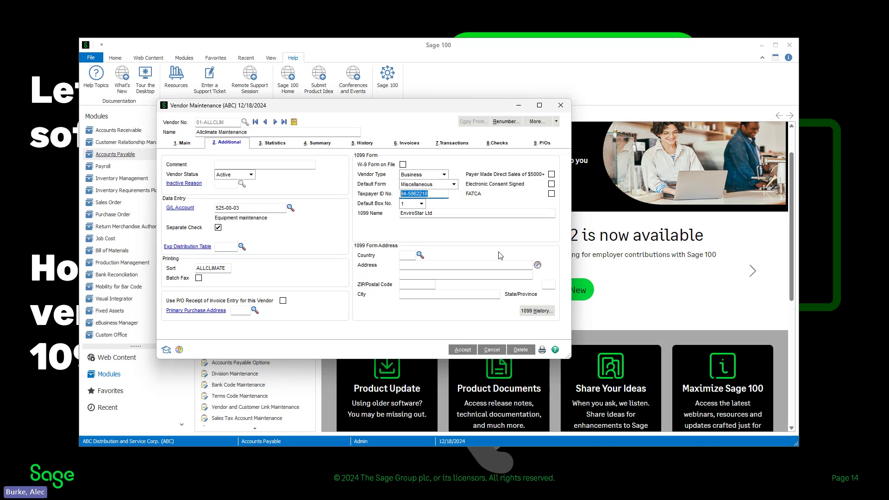
click(533, 316)
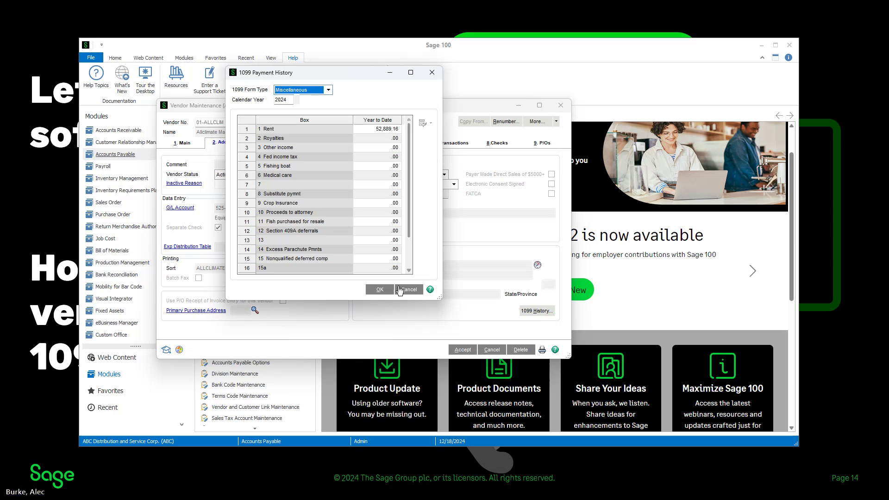
click(382, 289)
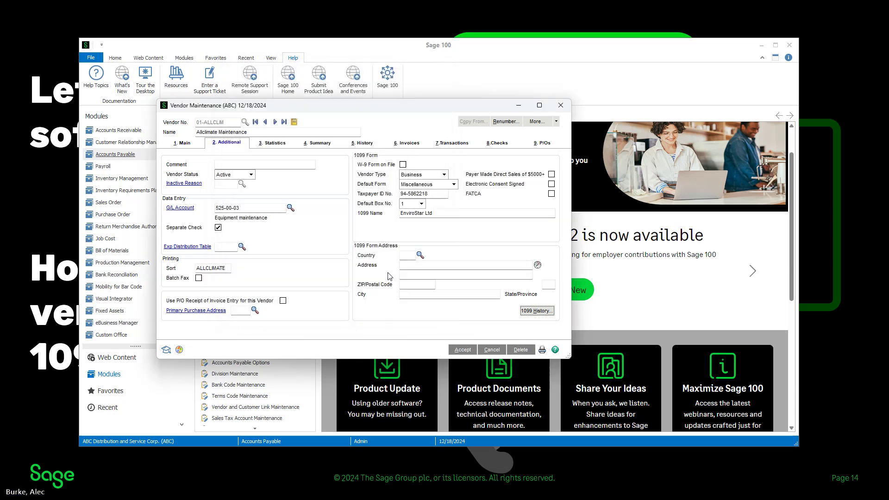
click(463, 350)
click(561, 106)
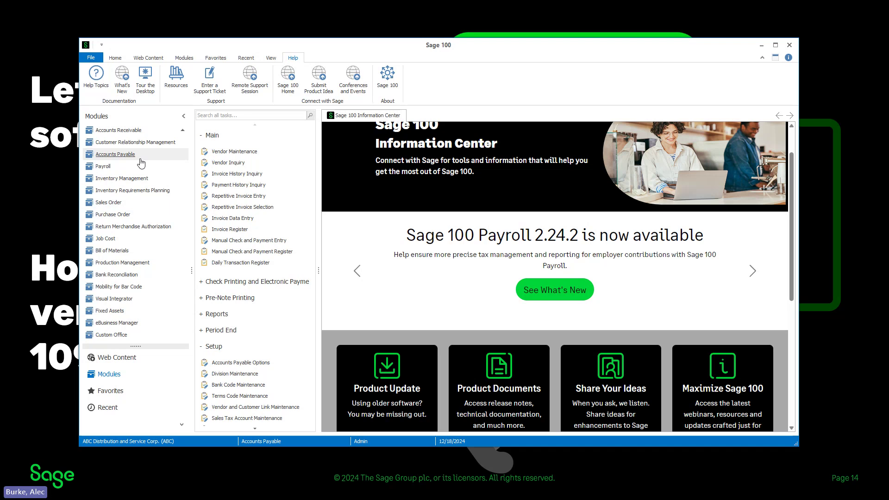
- Open Form 1099 Tax Reporting in Accounts Payable and set up a New form with the Nonemployee Compensation type
click(216, 314)
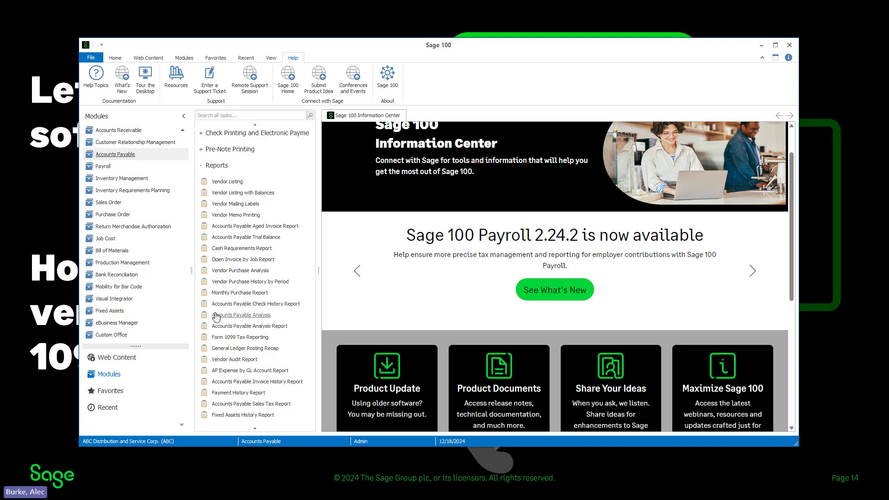
click(227, 337)
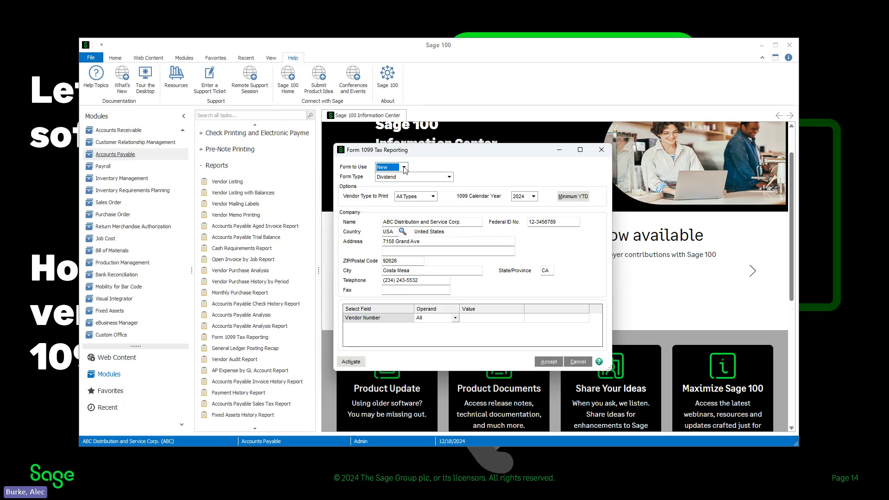
click(404, 168)
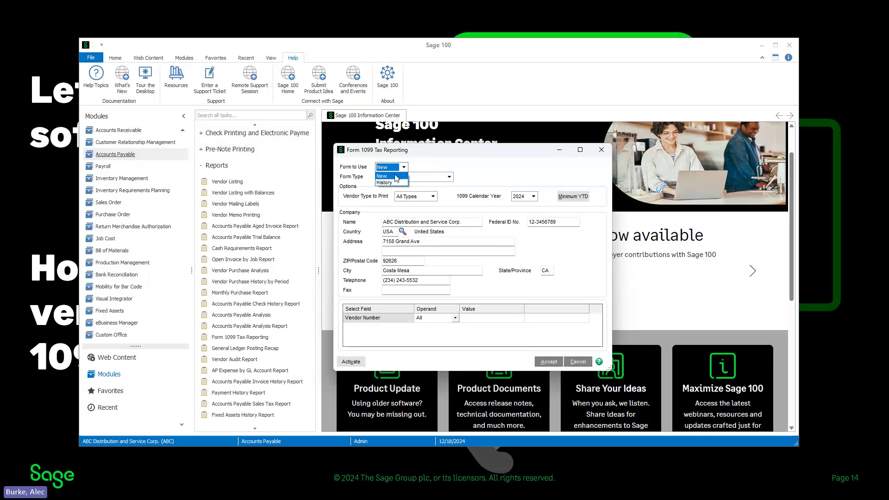
click(401, 178)
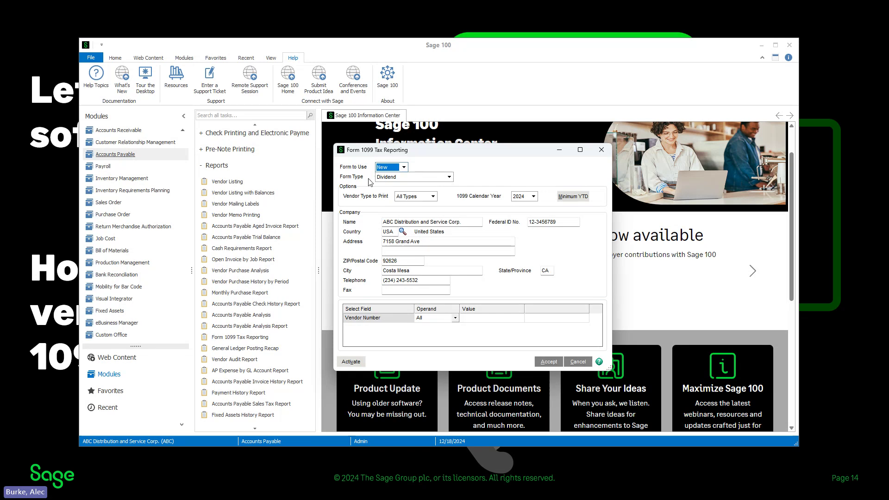
click(418, 178)
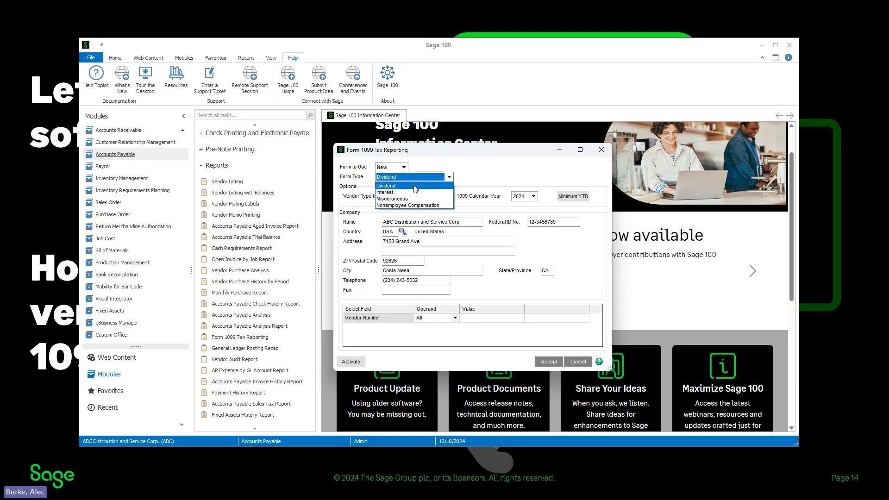
click(412, 205)
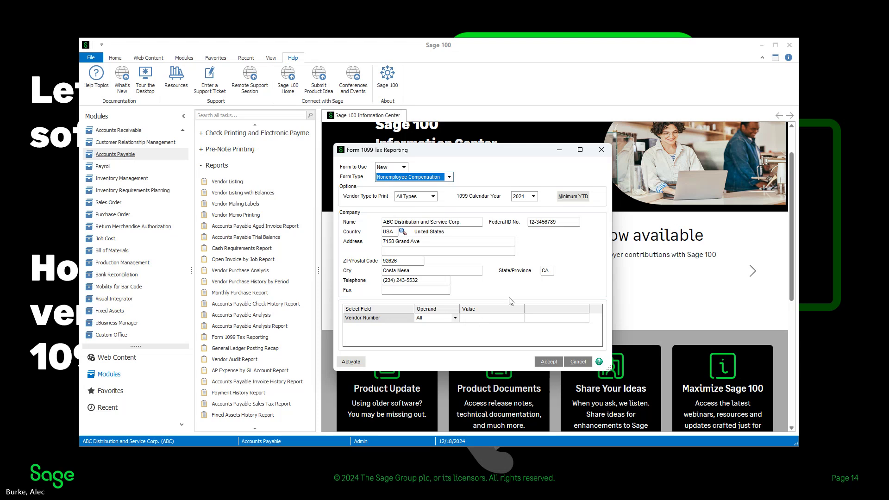
- Limit the 1099 form to vendor number 01-AIRWAY (Airway Property) and accept the Form 1099 Tax Reporting settings
click(510, 318)
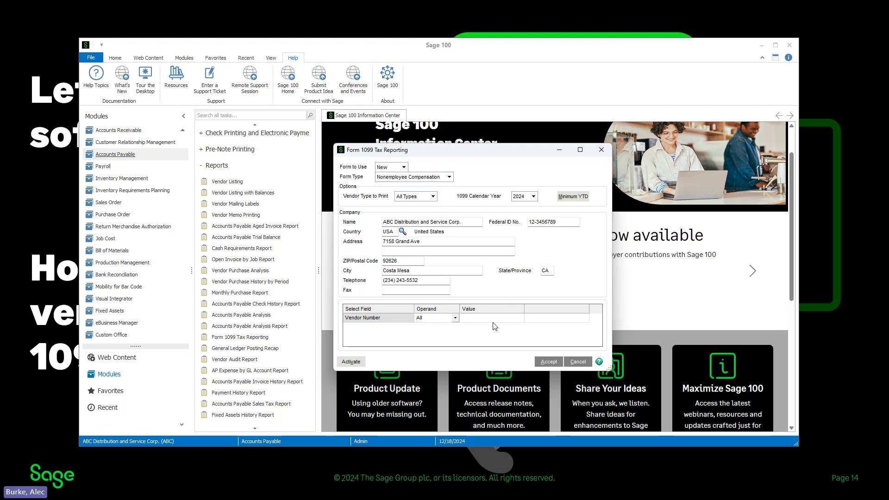
click(519, 318)
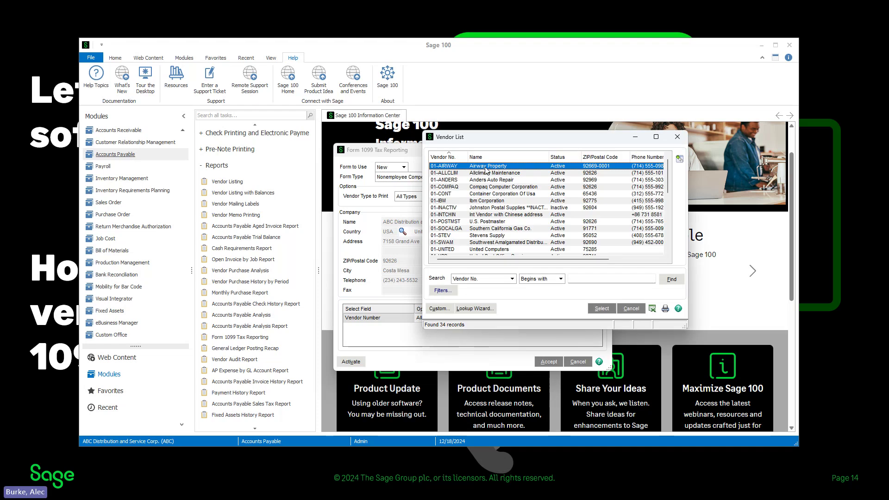
double_click(486, 166)
click(551, 360)
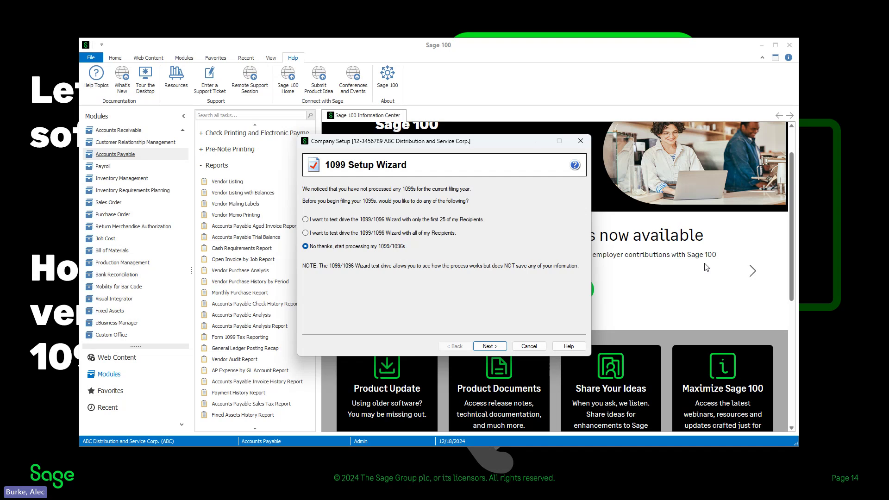
- Start processing the 1099s without a test drive, accepting the payer TIN as an EIN and a single datafile for the company
click(493, 349)
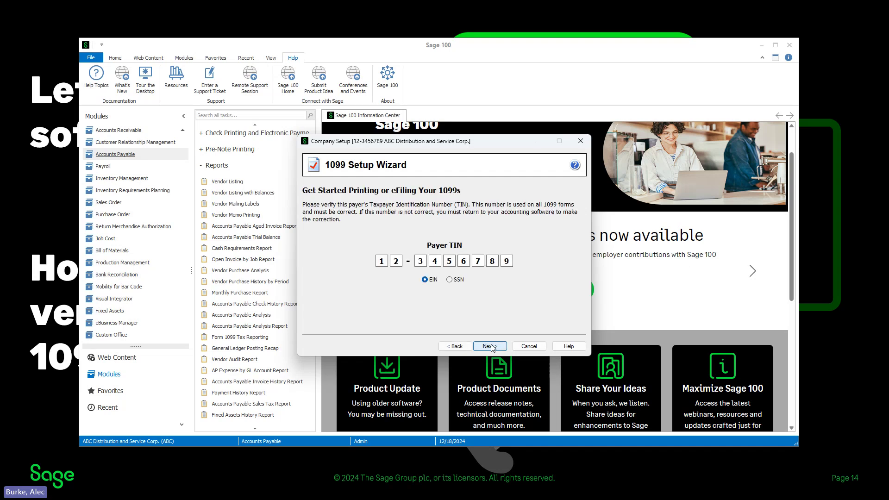
click(492, 348)
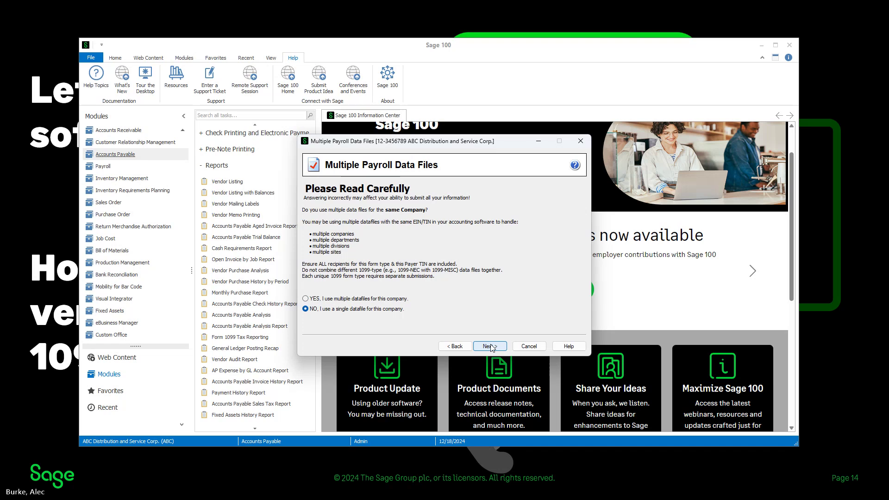
click(489, 346)
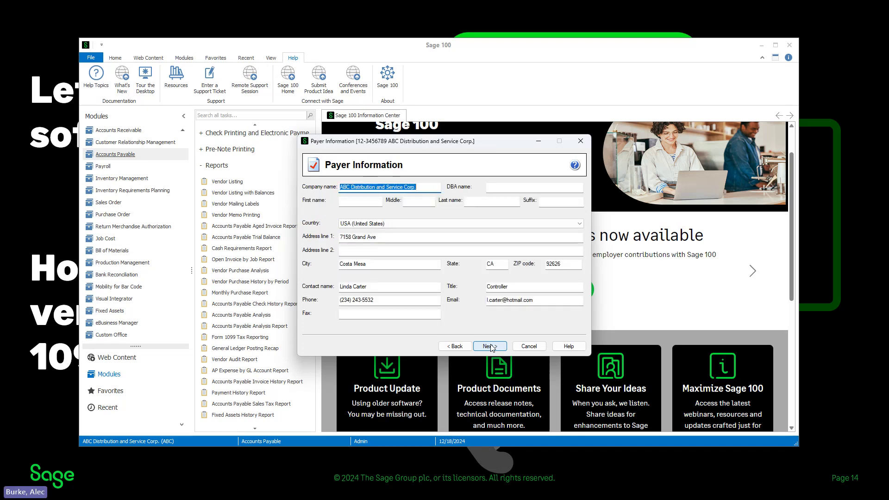
- Change the payer's company name to ABC Distribution and Service Corp, without the trailing period, and accept the payer information
click(492, 347)
click(427, 187)
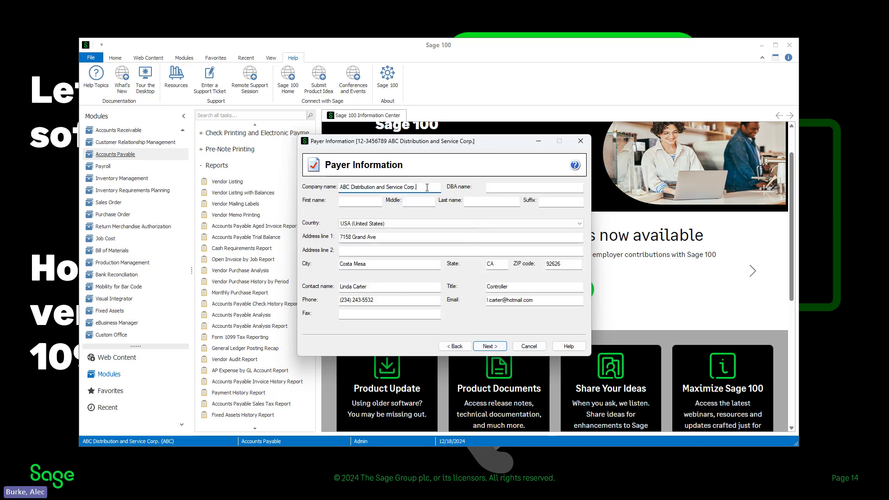
key(BackSpace)
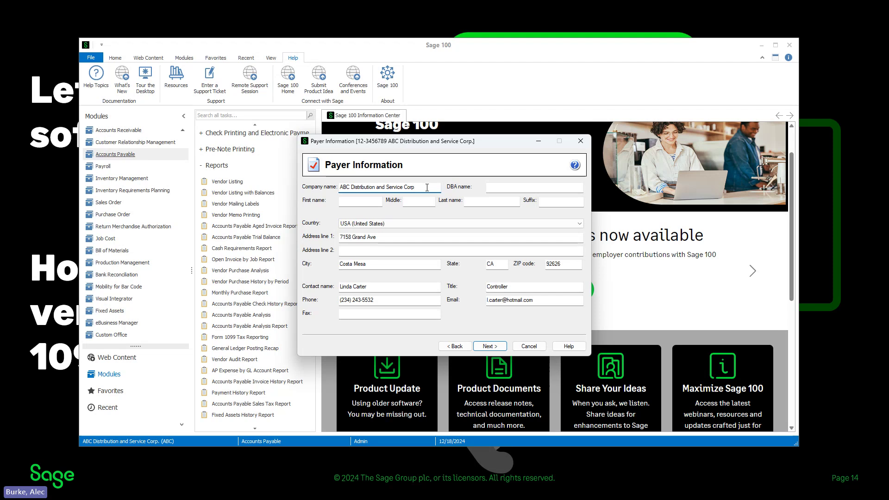
click(492, 347)
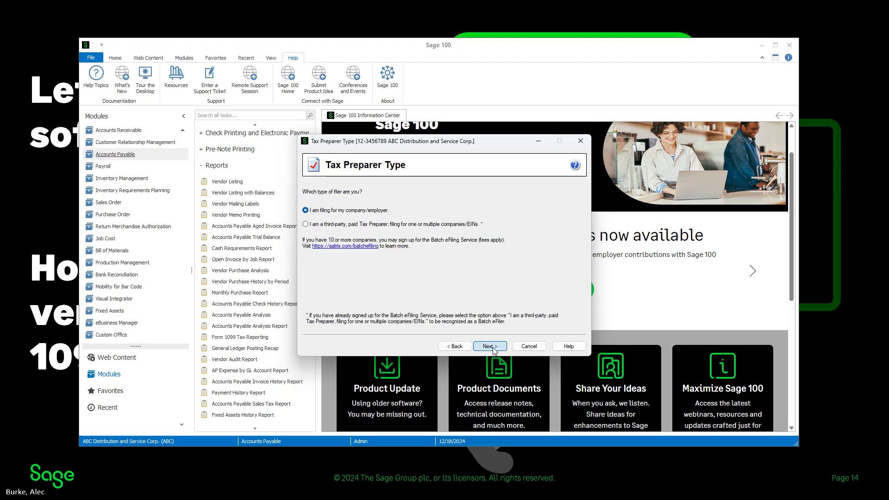
- Complete the 1099 setup as a company filer with no state or local tax items, no electronic-only recipients, and no truncation of identification numbers
click(493, 347)
click(493, 348)
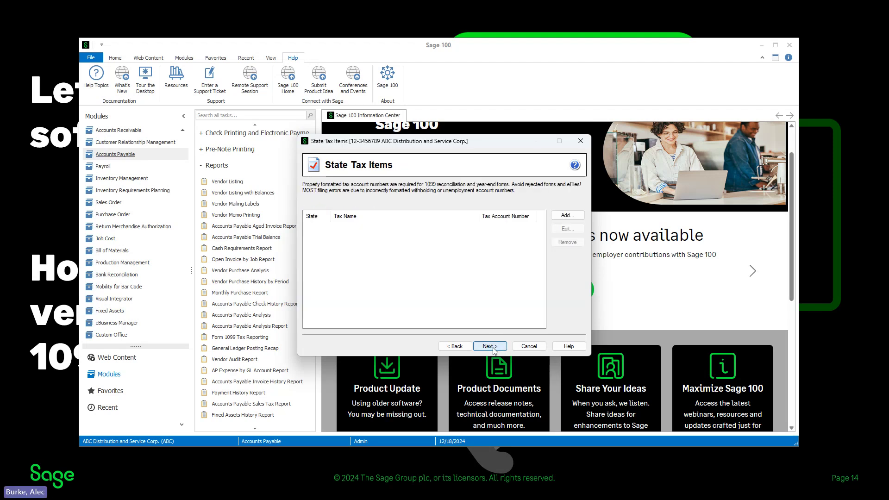
click(493, 348)
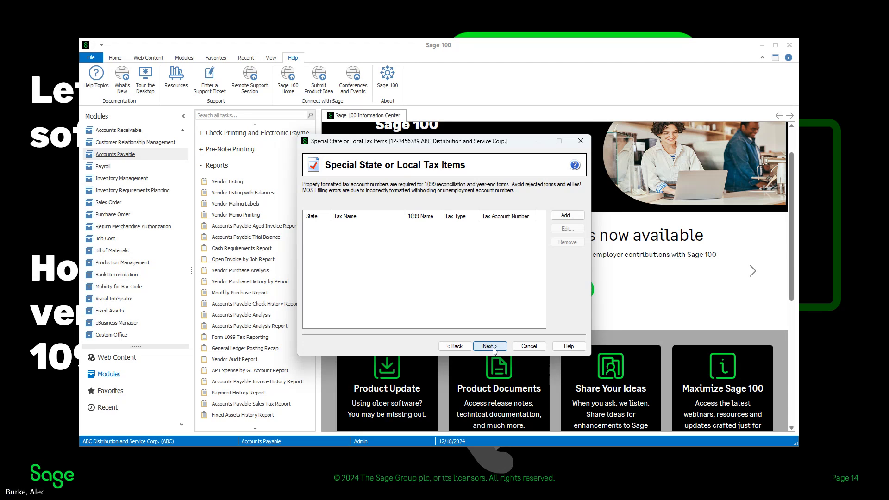
click(489, 346)
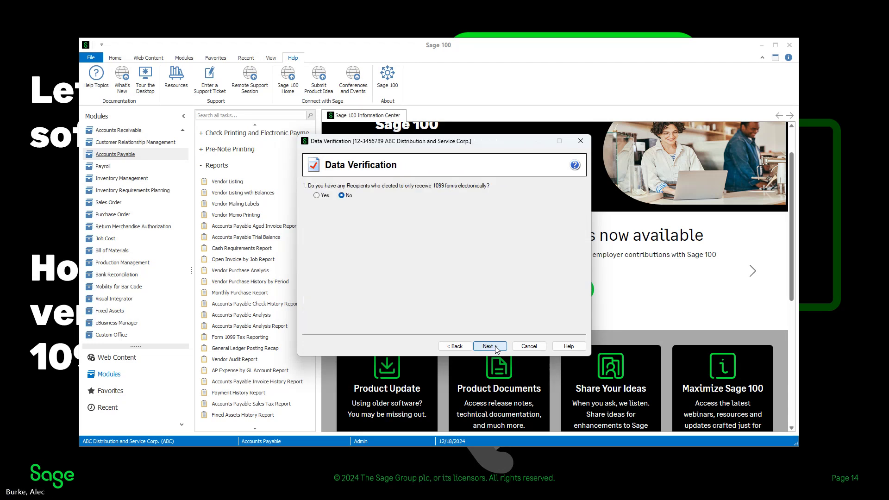
click(489, 346)
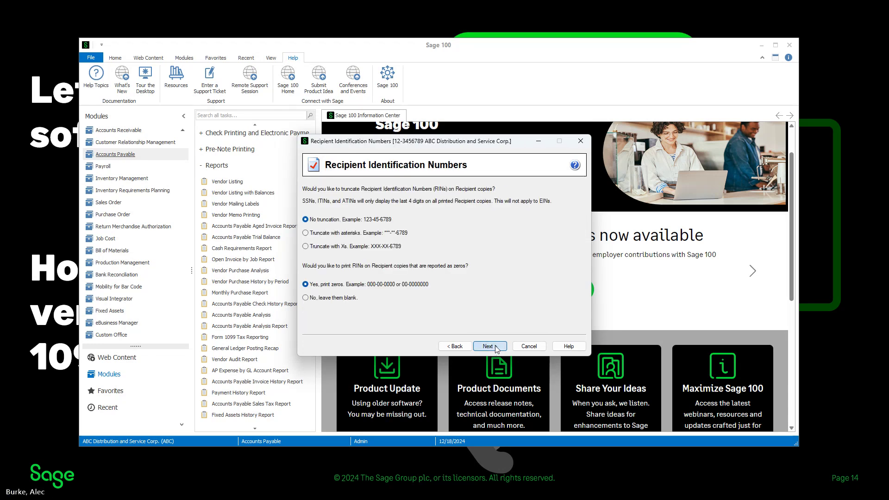
click(489, 347)
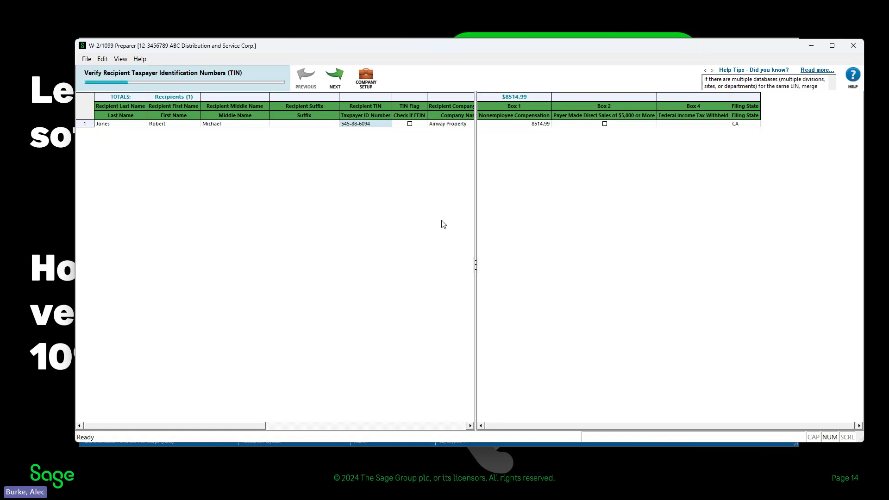
- Verify the recipient's TIN, FEIN flag, name, address, income boxes and filing state, continuing to the state income and withheld amounts
click(337, 84)
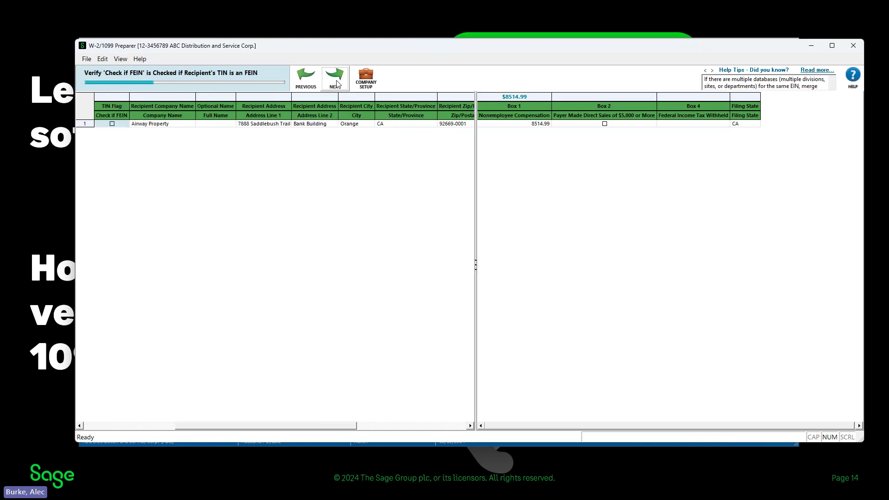
click(336, 84)
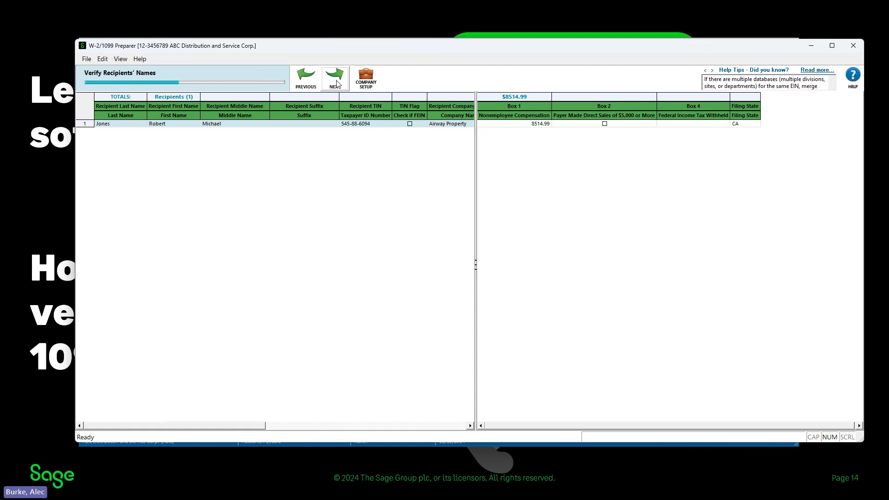
click(337, 83)
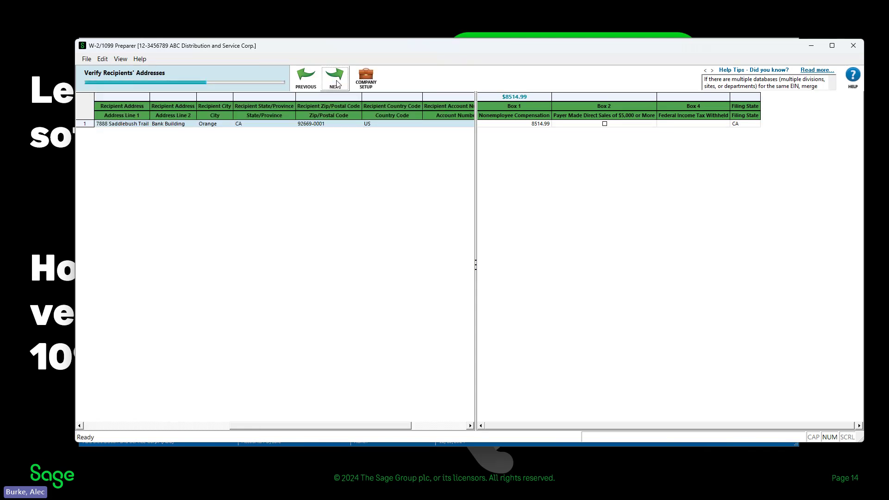
click(337, 83)
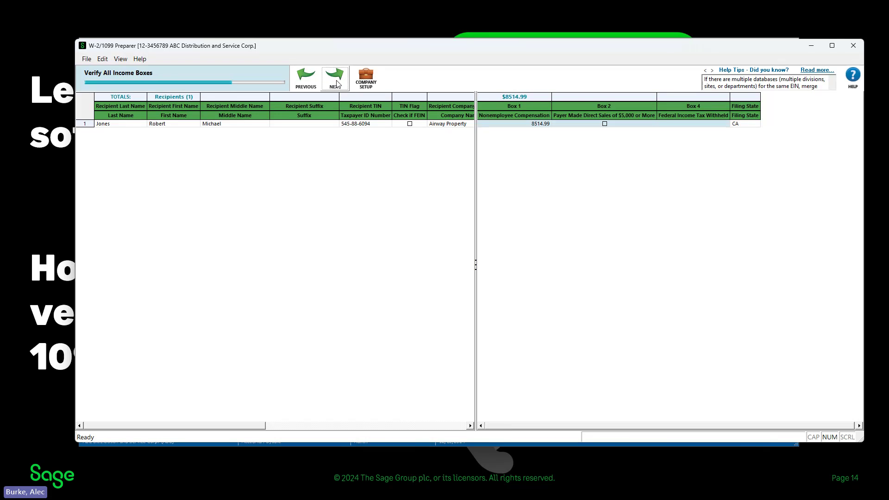
click(337, 84)
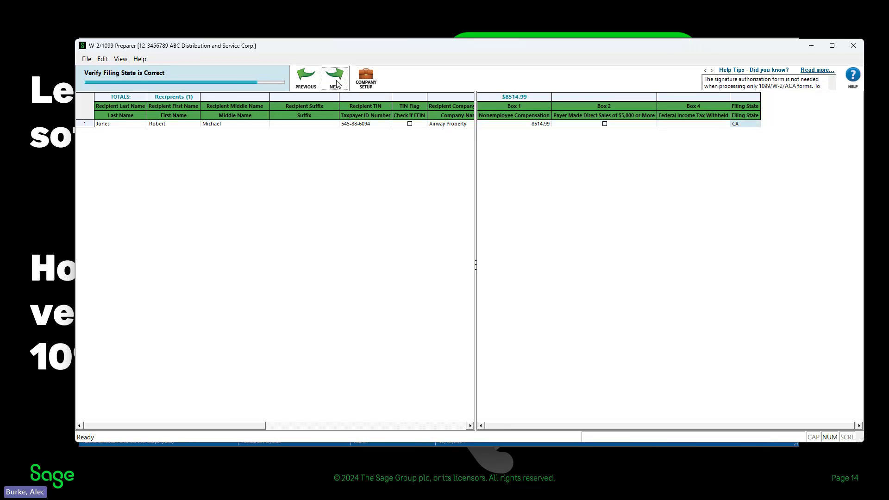
click(337, 83)
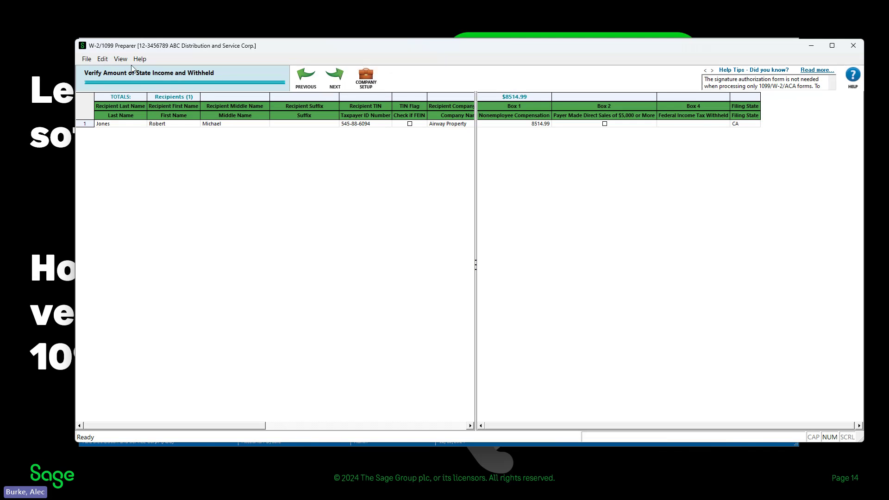
click(103, 59)
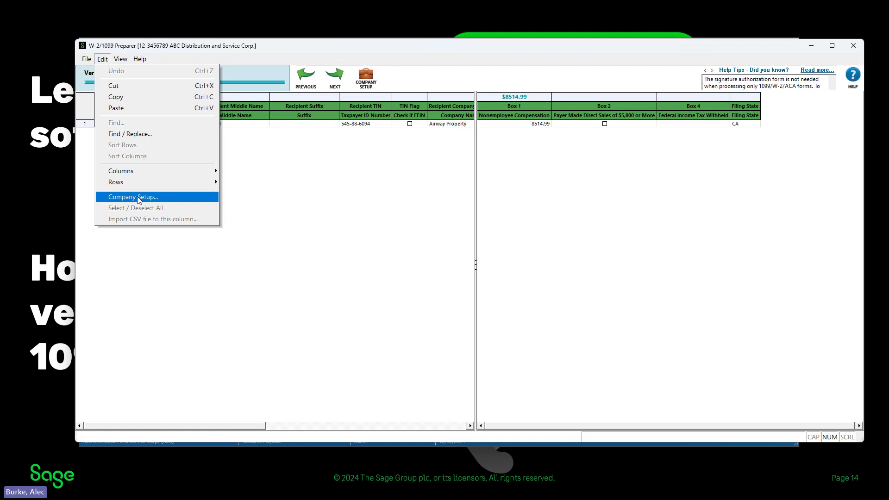
click(338, 198)
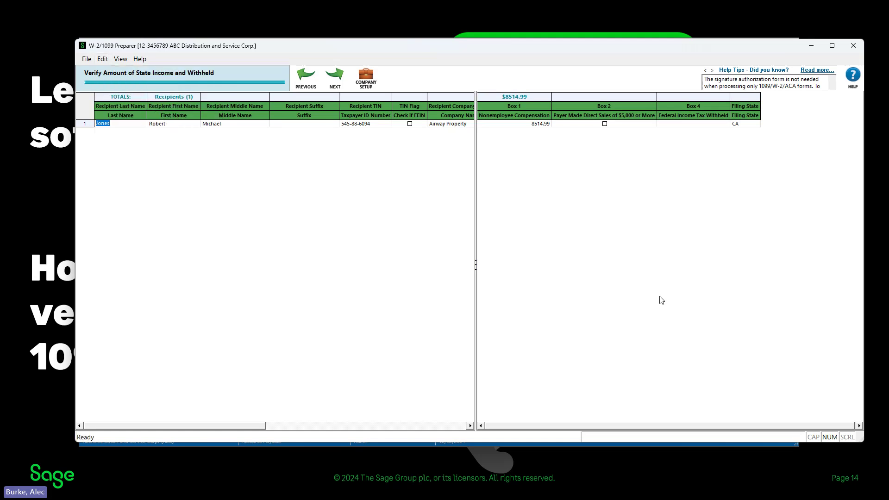
click(628, 283)
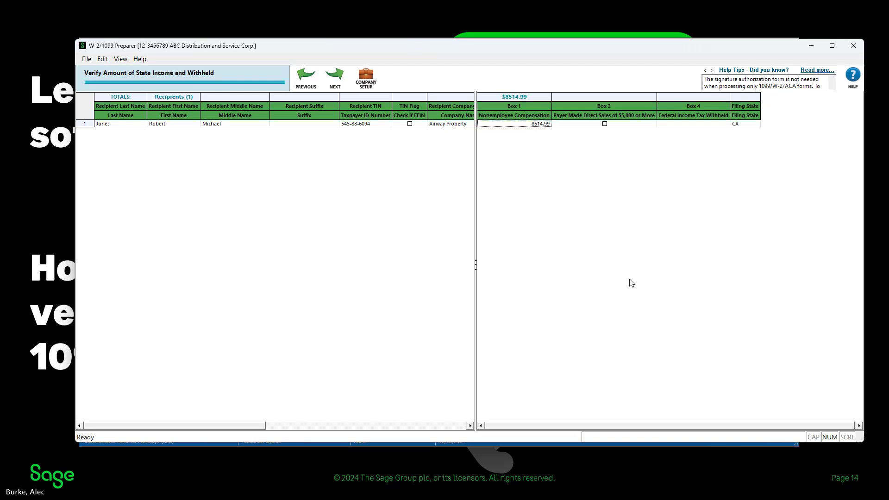
- Exit the W-2/1099 Preparer and decline incrementing the Default 1099 Calendar Year in Accounts Payable Options
click(851, 45)
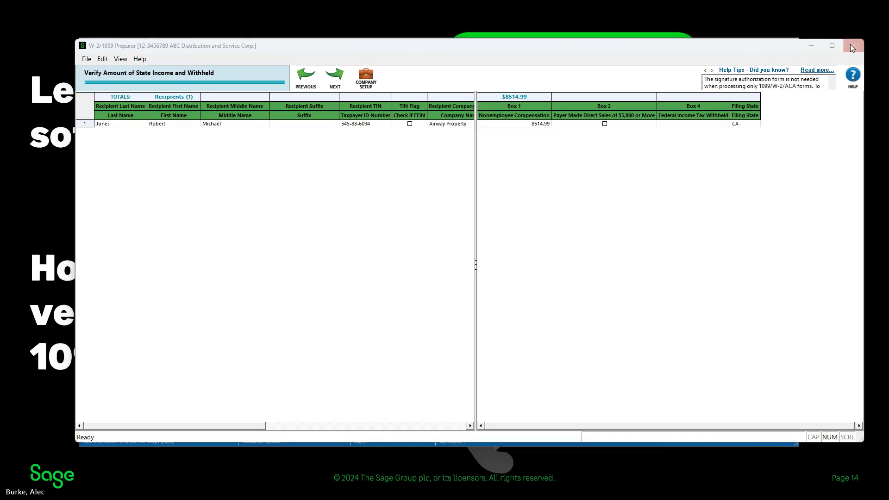
click(513, 273)
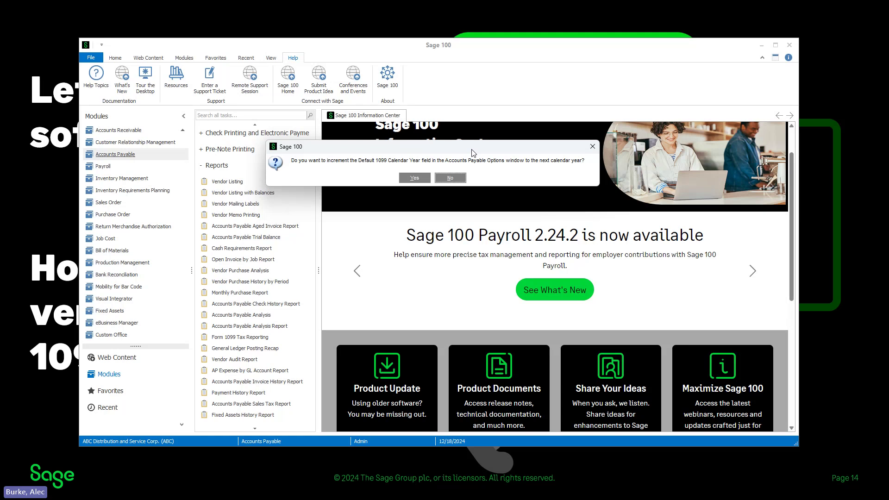
click(455, 179)
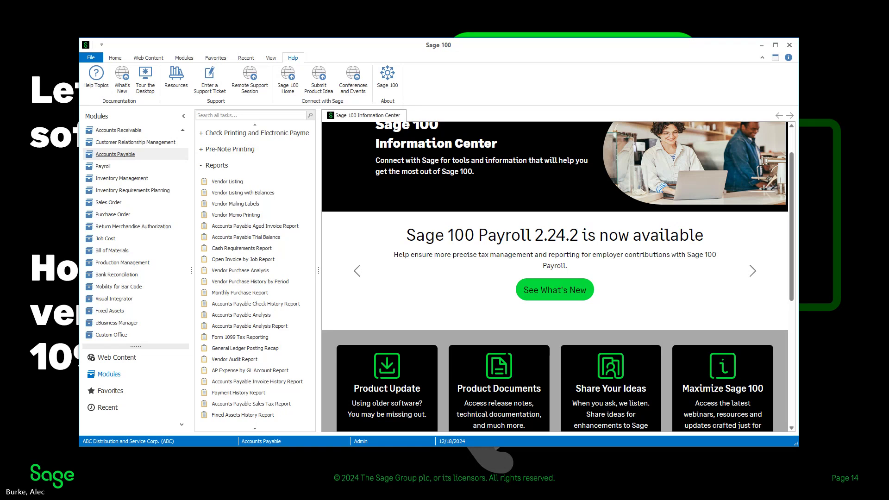
click(758, 46)
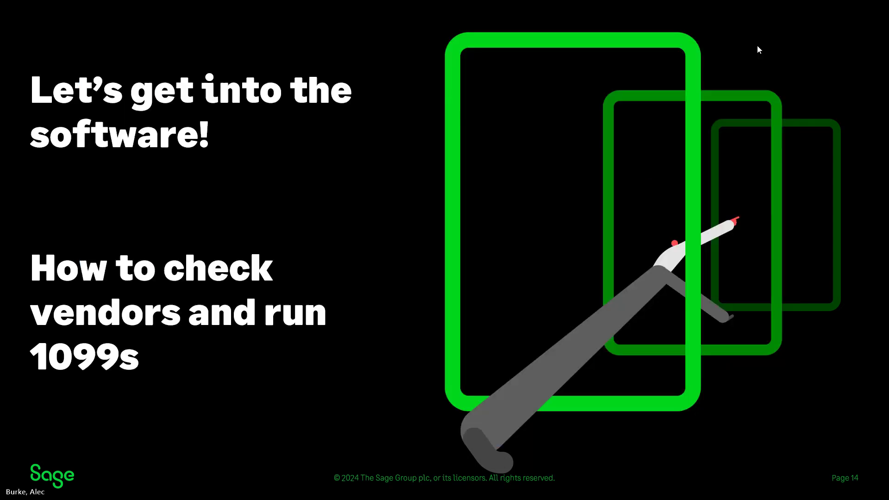
key(Right)
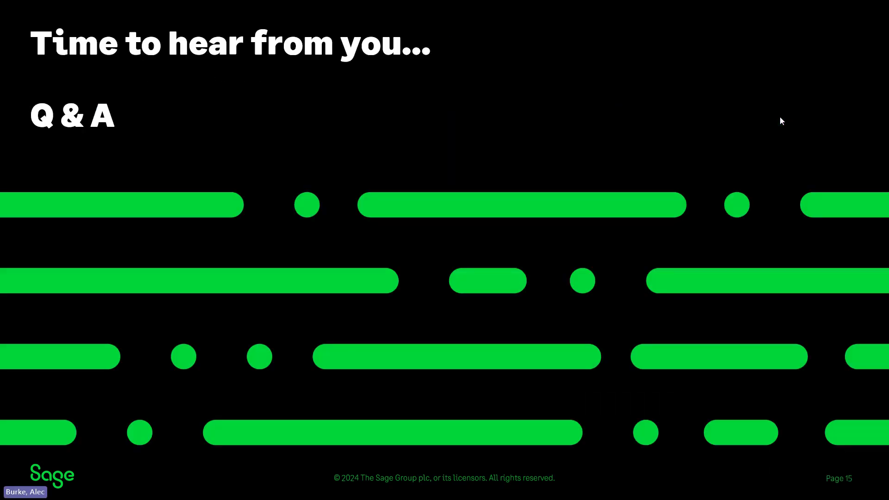